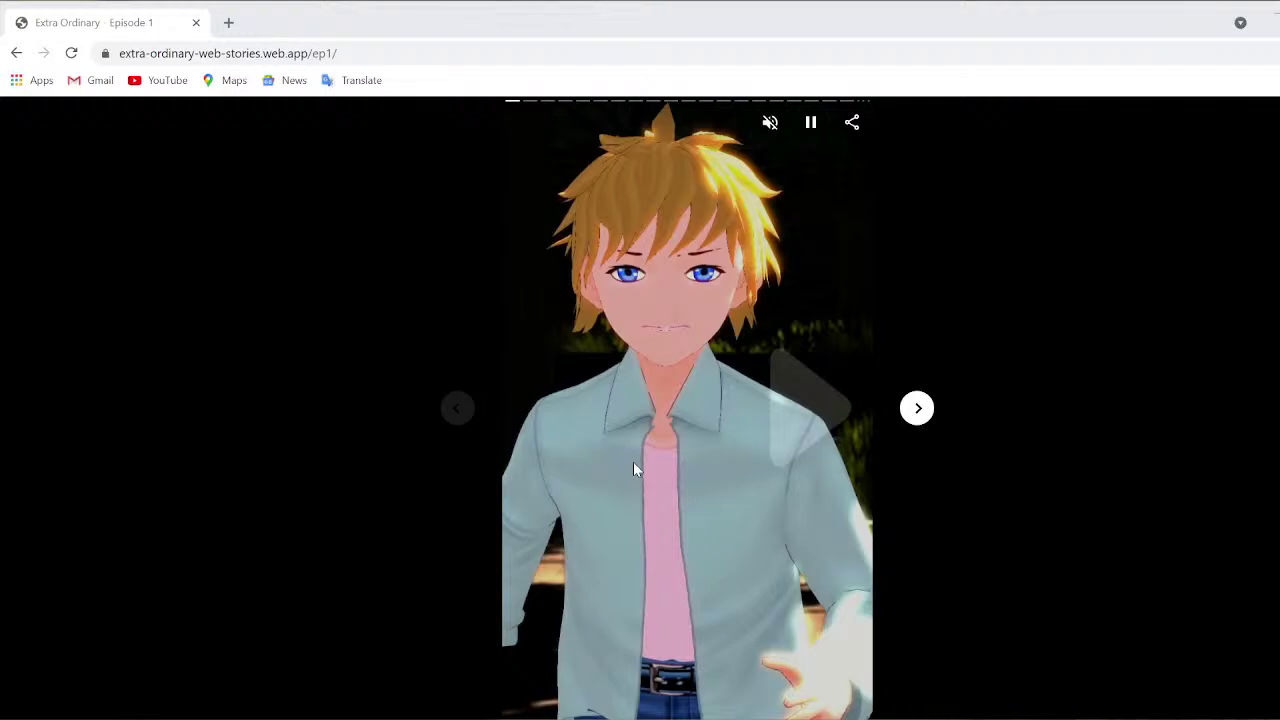
# - Reload the Extra Ordinary Episode 1 web story in the browser
pyautogui.press('F5')
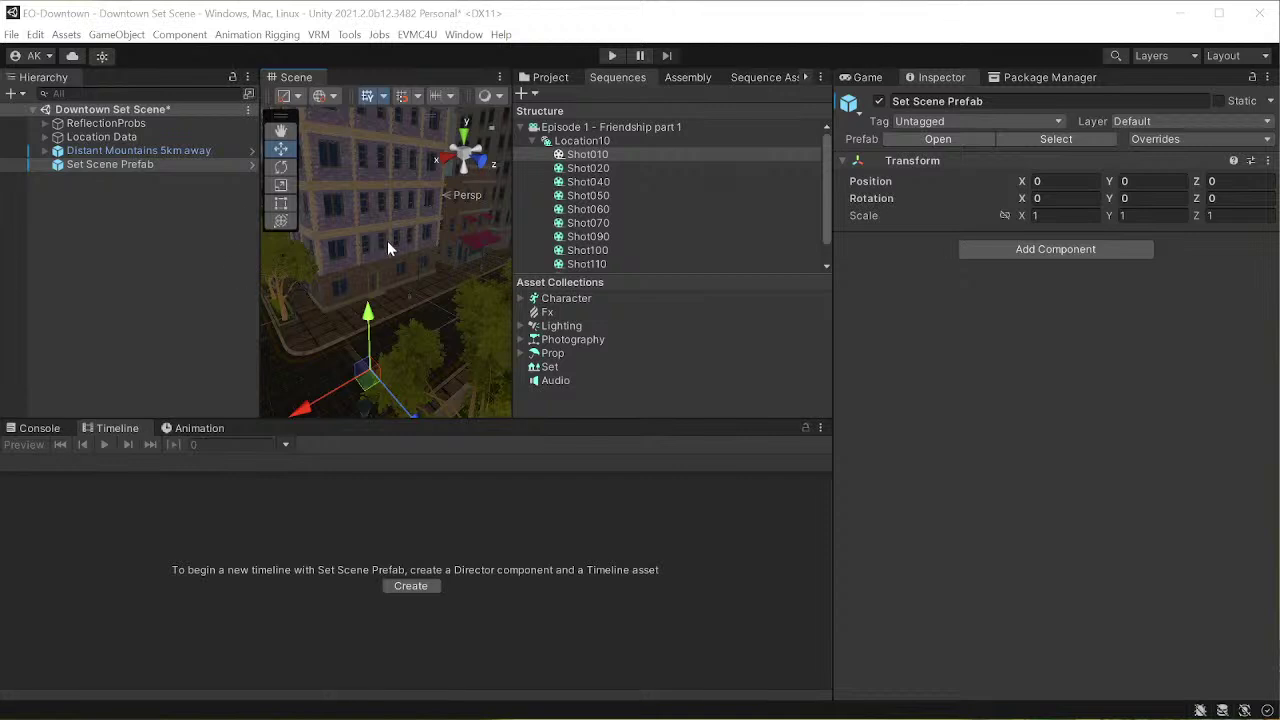
# - Look around the Downtown Set Scene, examining the street set, its buildings and the Distant Mountains 5km away backdrop
pyautogui.moveTo(387, 248); pyautogui.dragTo(1144, 248, button='right')
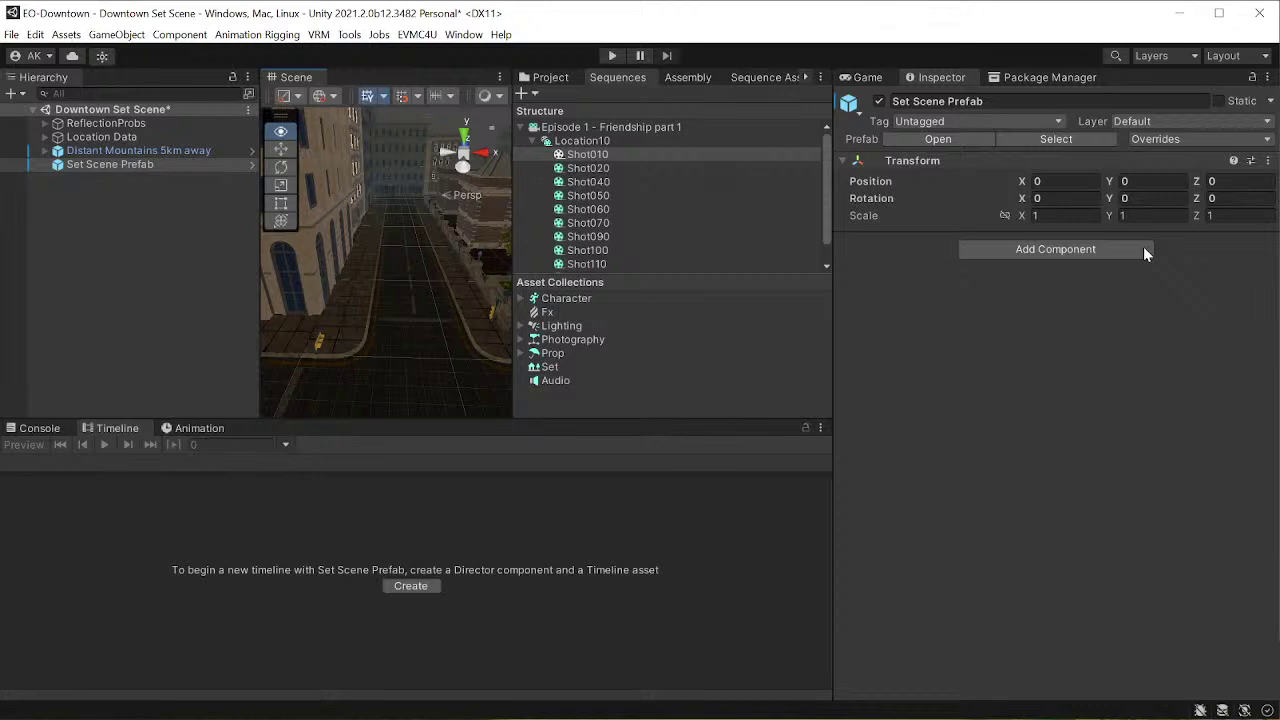
pyautogui.moveTo(1146, 253); pyautogui.dragTo(536, 263, button='right')
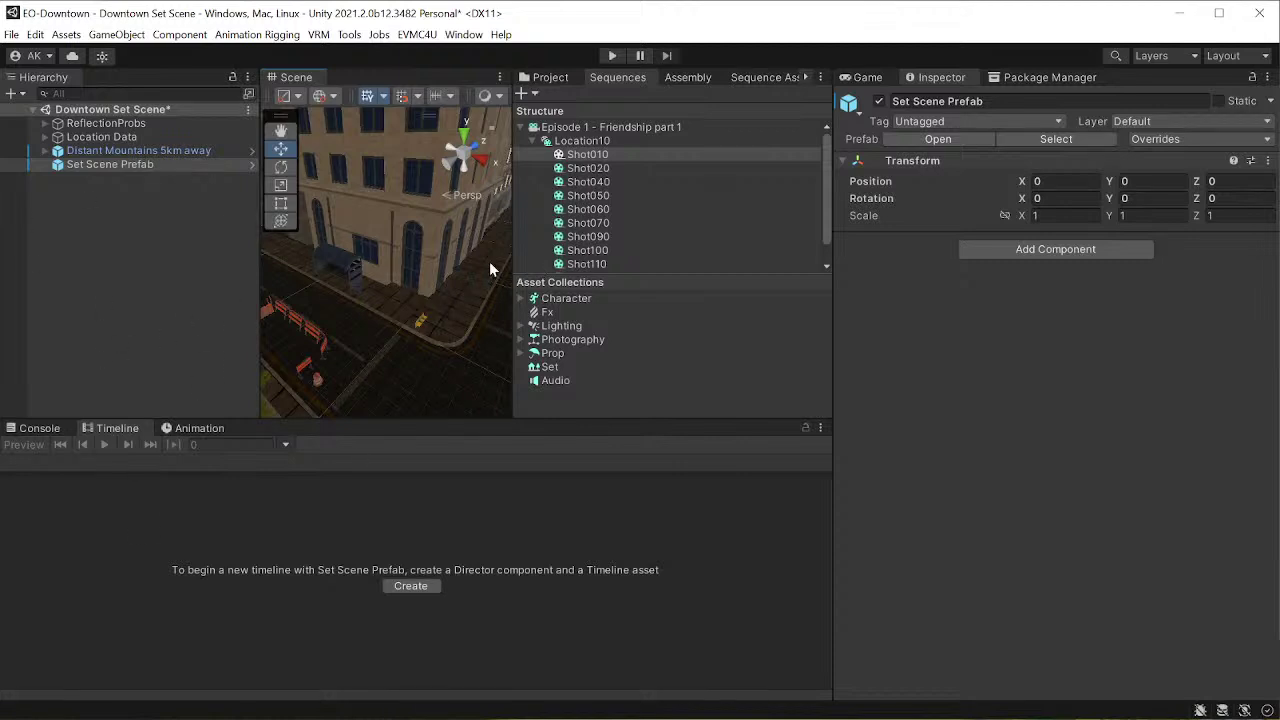
pyautogui.moveTo(360, 316); pyautogui.dragTo(497, 424, button='right')
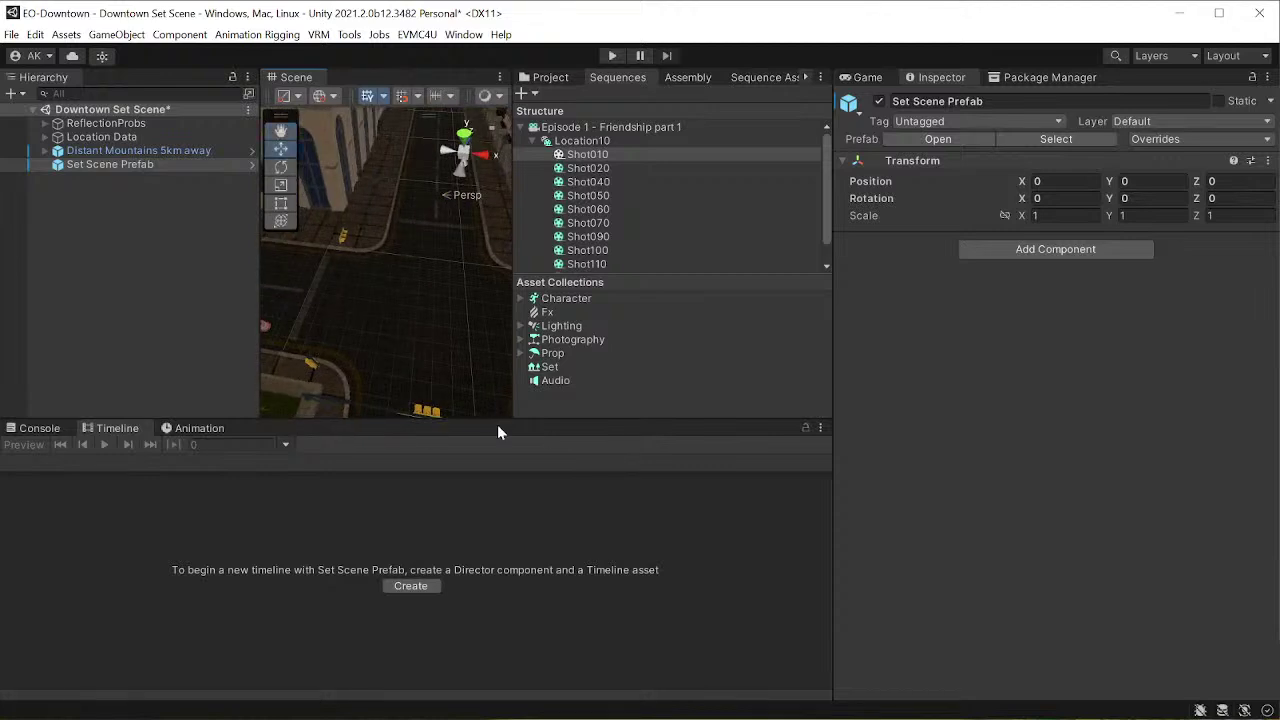
pyautogui.click(118, 151)
pyautogui.moveTo(355, 284); pyautogui.dragTo(1050, 60, button='right')
pyautogui.moveTo(778, 197); pyautogui.dragTo(778, 197, button='right')
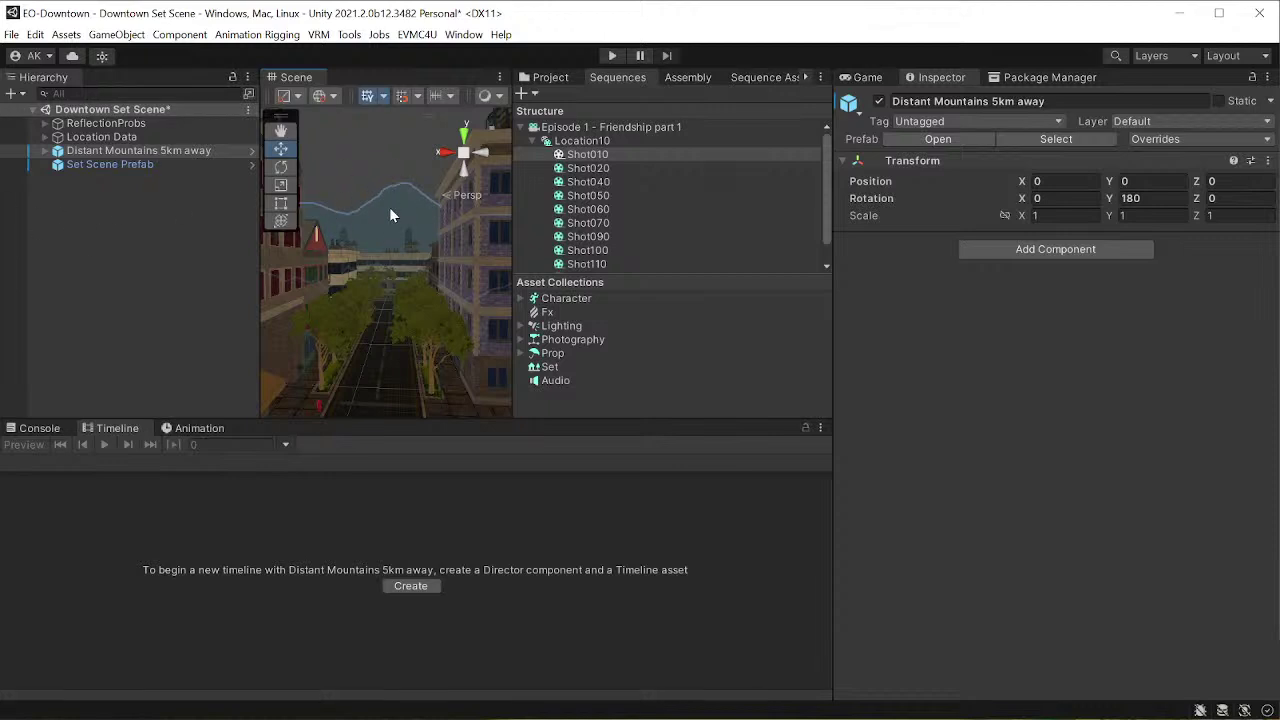
pyautogui.click(101, 113)
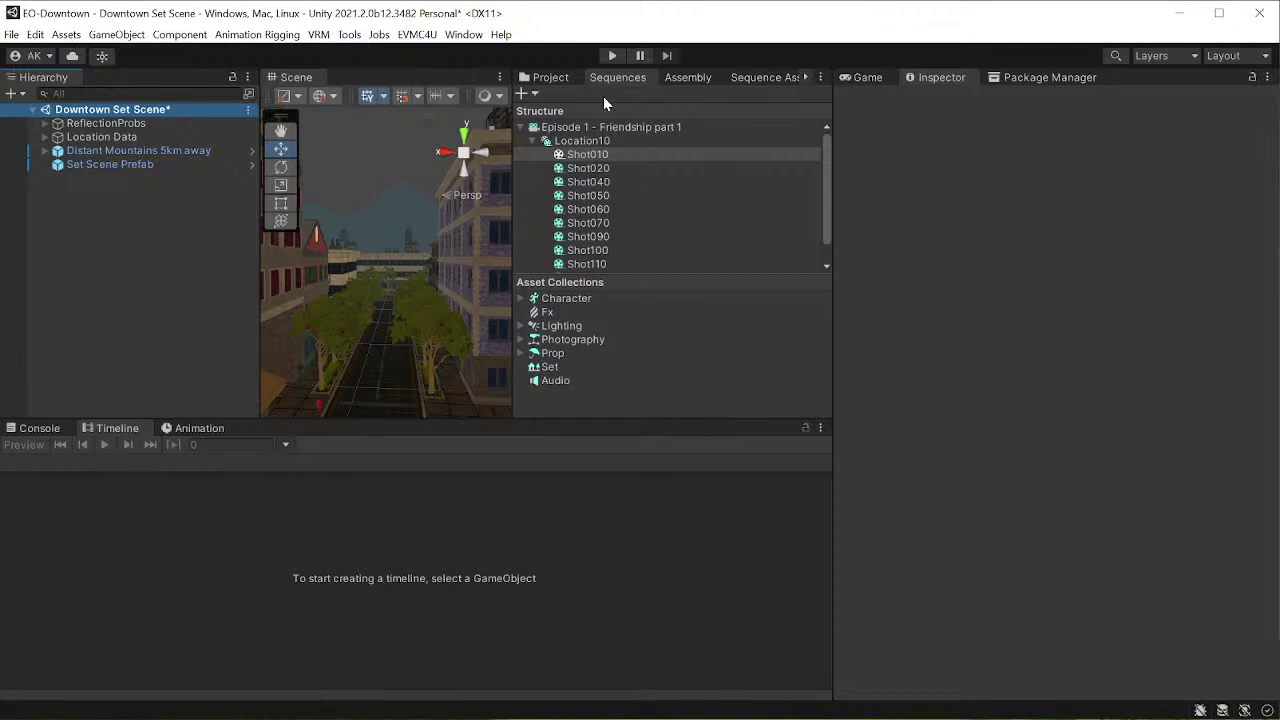
# - Examine the sequence structure of Episode 1 - Friendship part 1, from the episode through Location10 to Shot010
pyautogui.click(586, 126)
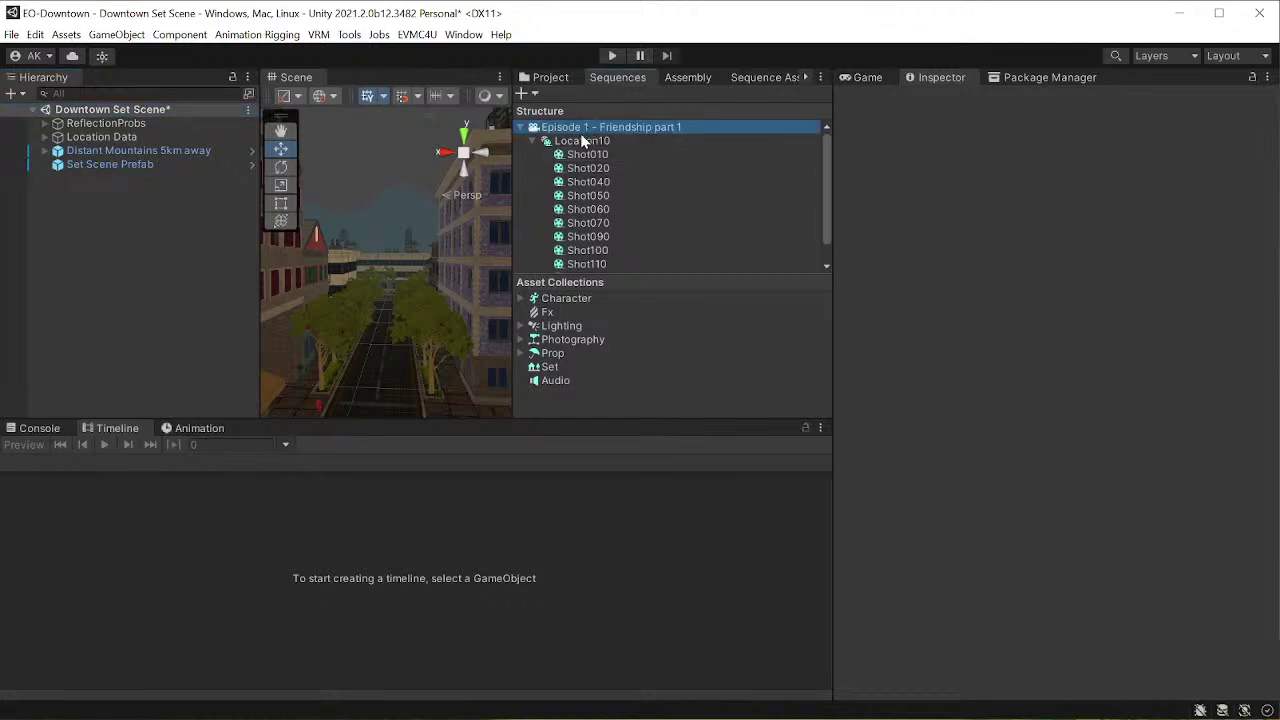
pyautogui.click(585, 141)
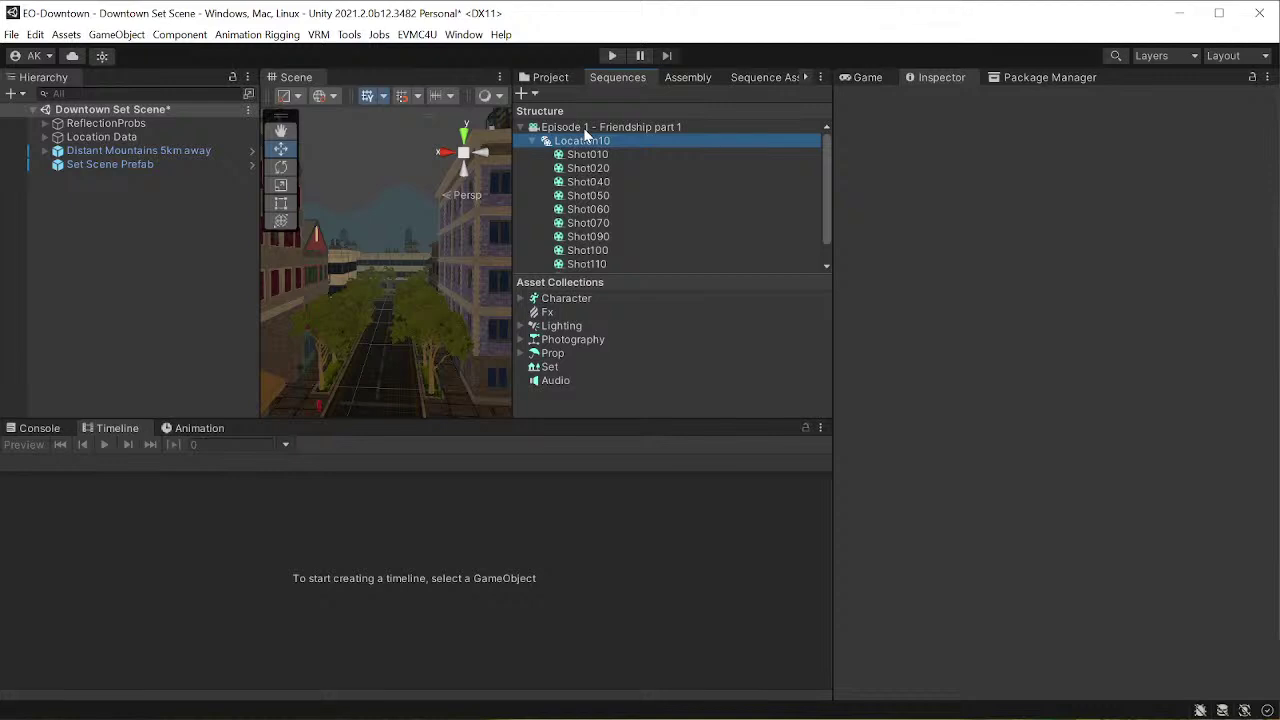
pyautogui.click(585, 126)
pyautogui.click(582, 141)
pyautogui.click(582, 156)
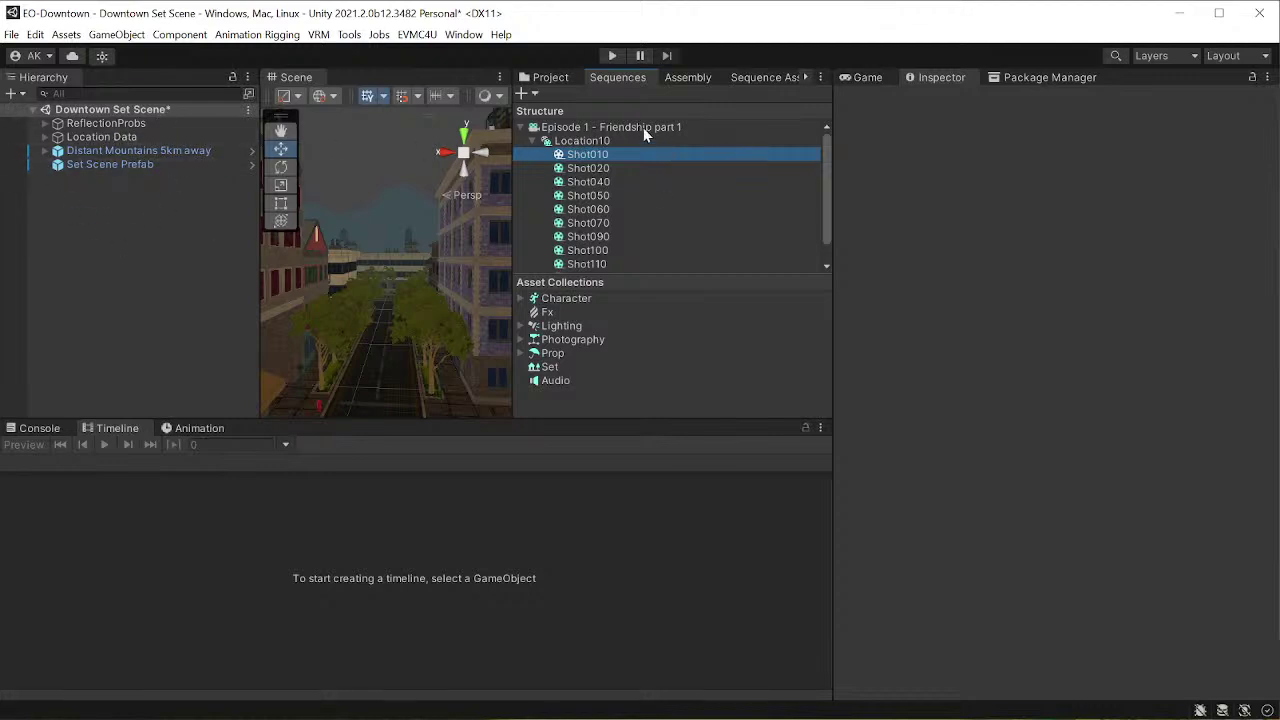
pyautogui.click(573, 142)
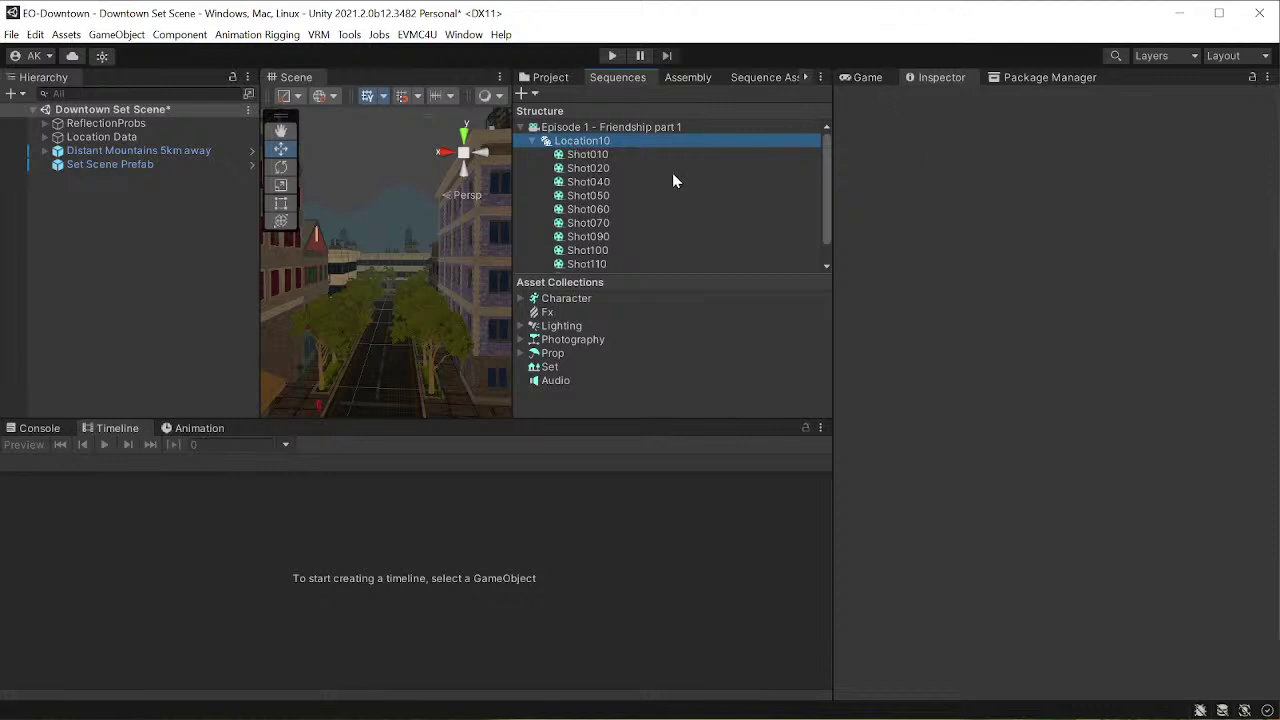
pyautogui.click(577, 157)
pyautogui.click(578, 141)
pyautogui.click(880, 78)
pyautogui.click(918, 78)
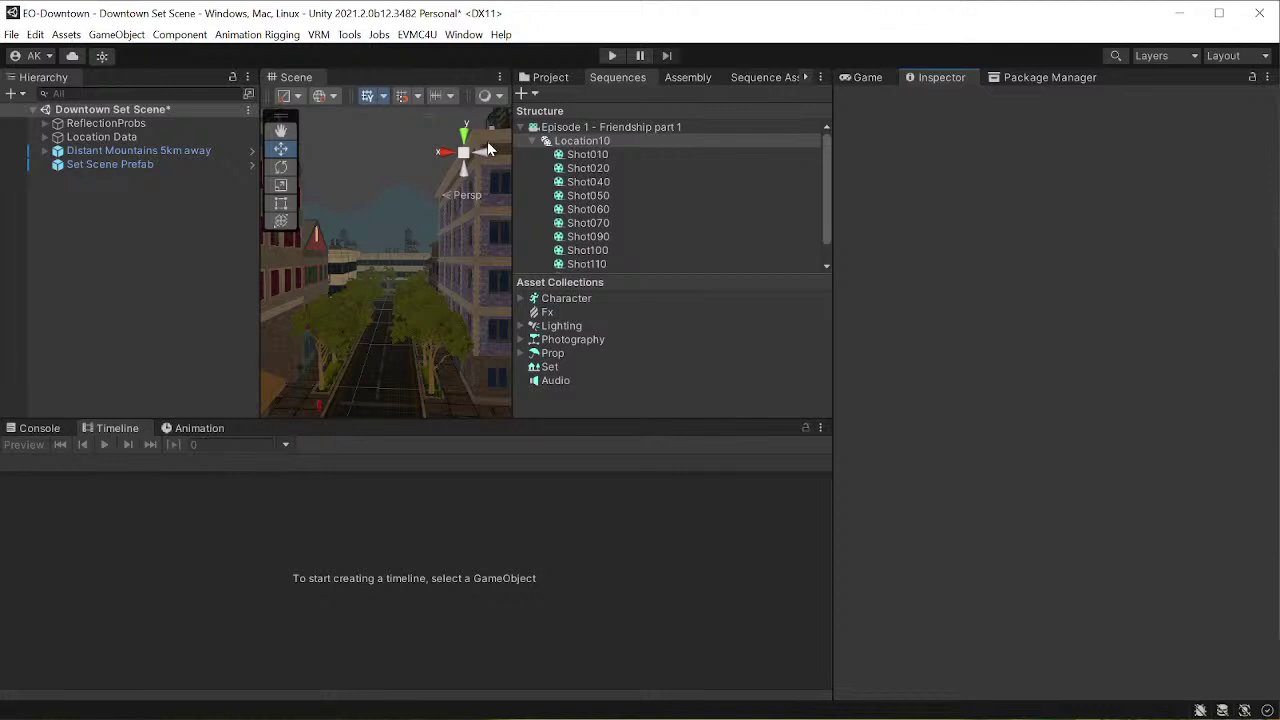
# - Browse the project's asset folders, including the shared characters, and return to the episode's sequence structure
pyautogui.click(553, 80)
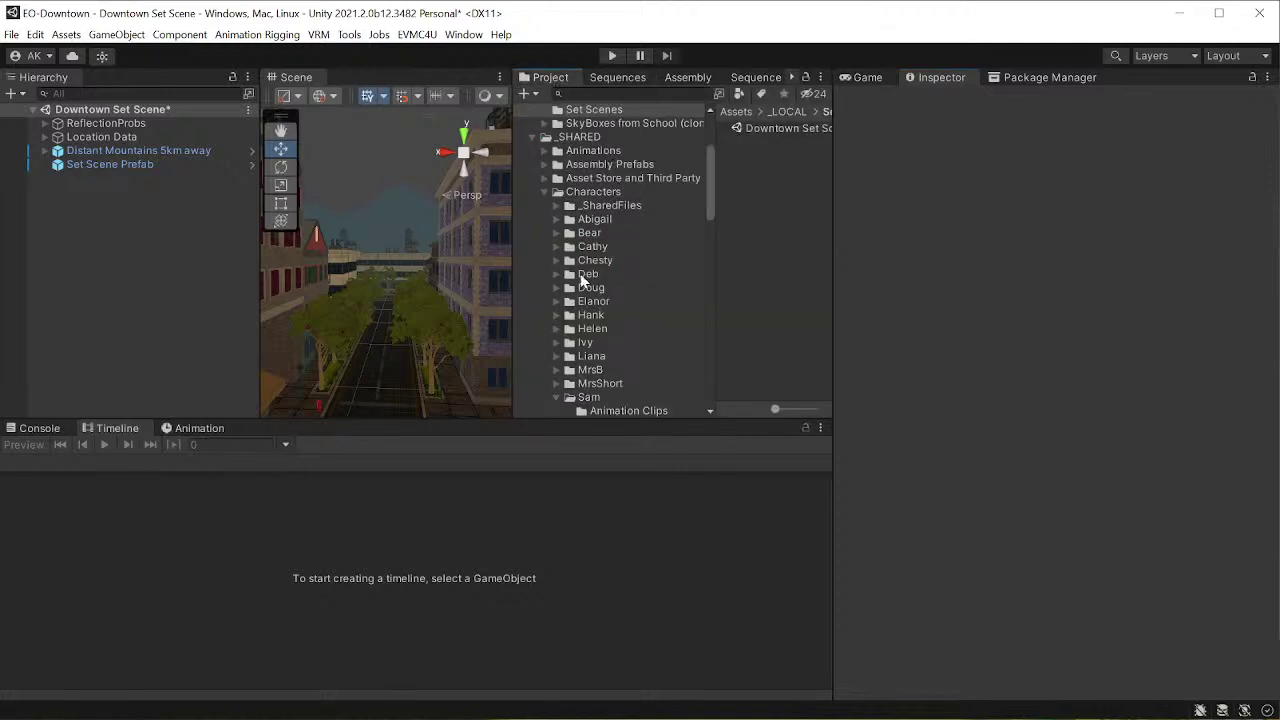
pyautogui.scroll(-3, 580, 273)
pyautogui.click(569, 320)
pyautogui.scroll(-2, 580, 278)
pyautogui.scroll(5, 583, 281)
pyautogui.click(620, 79)
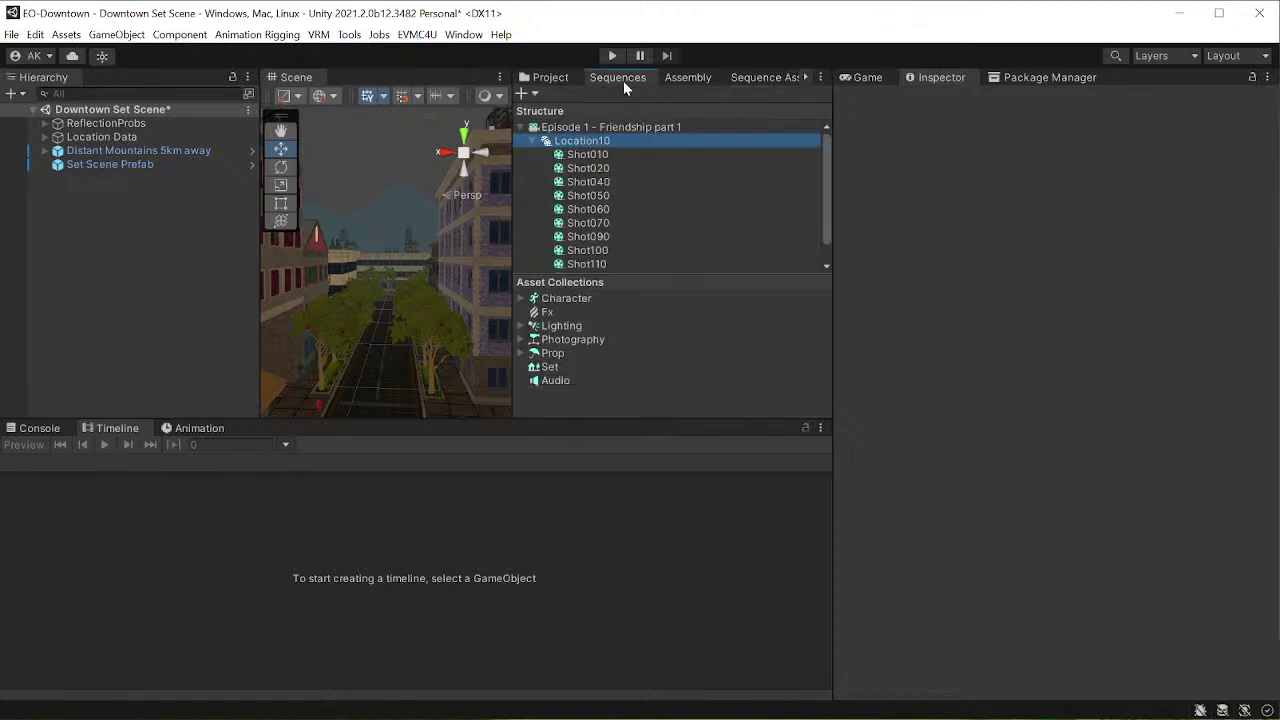
pyautogui.click(587, 155)
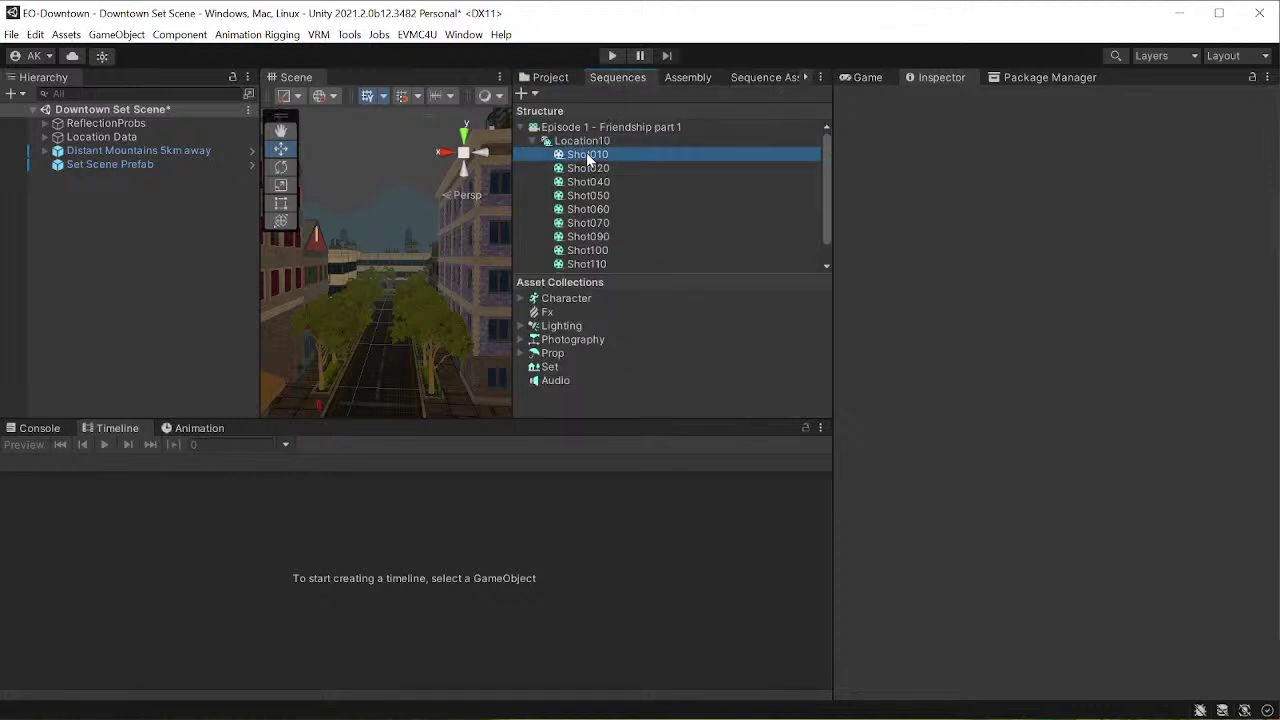
pyautogui.click(586, 127)
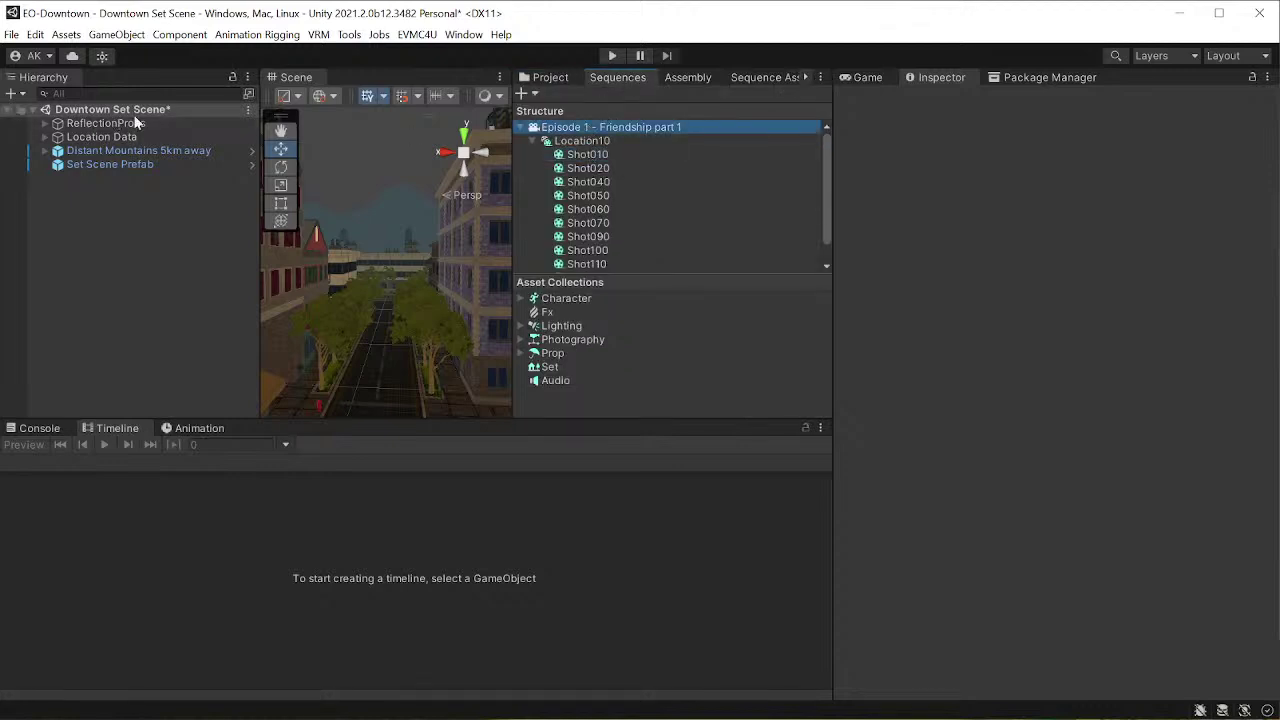
pyautogui.click(11, 34)
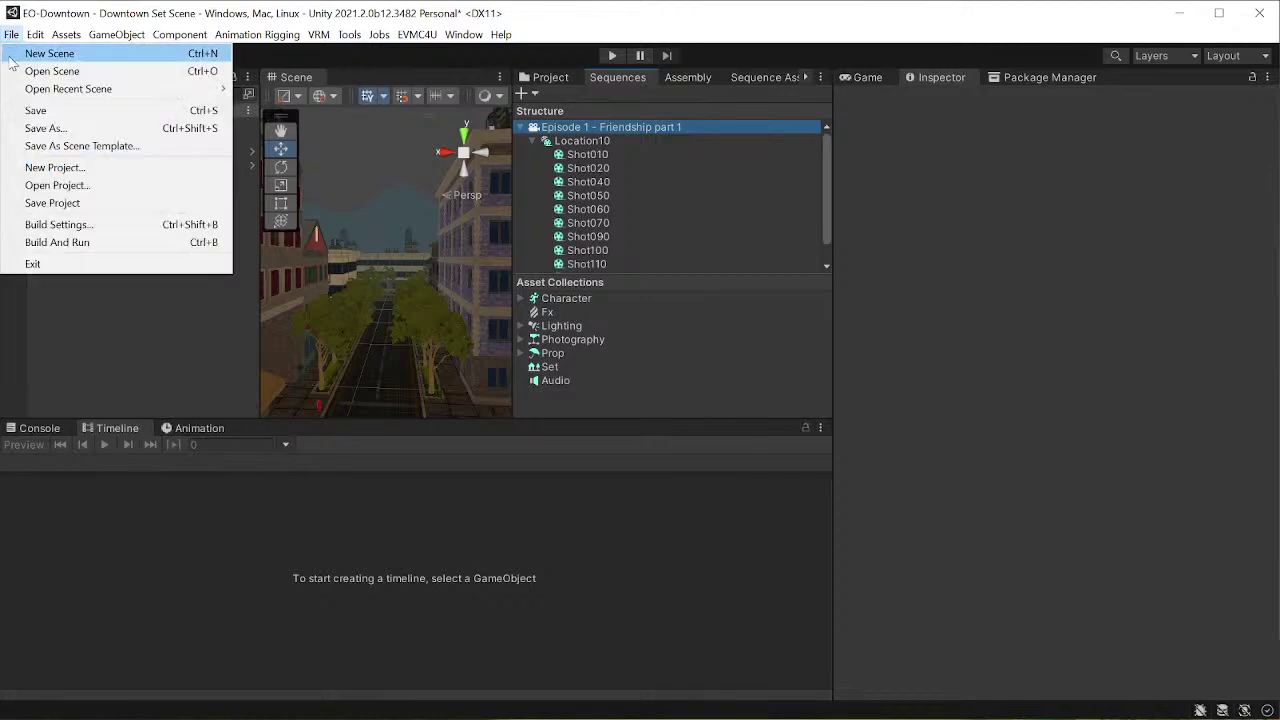
pyautogui.click(45, 71)
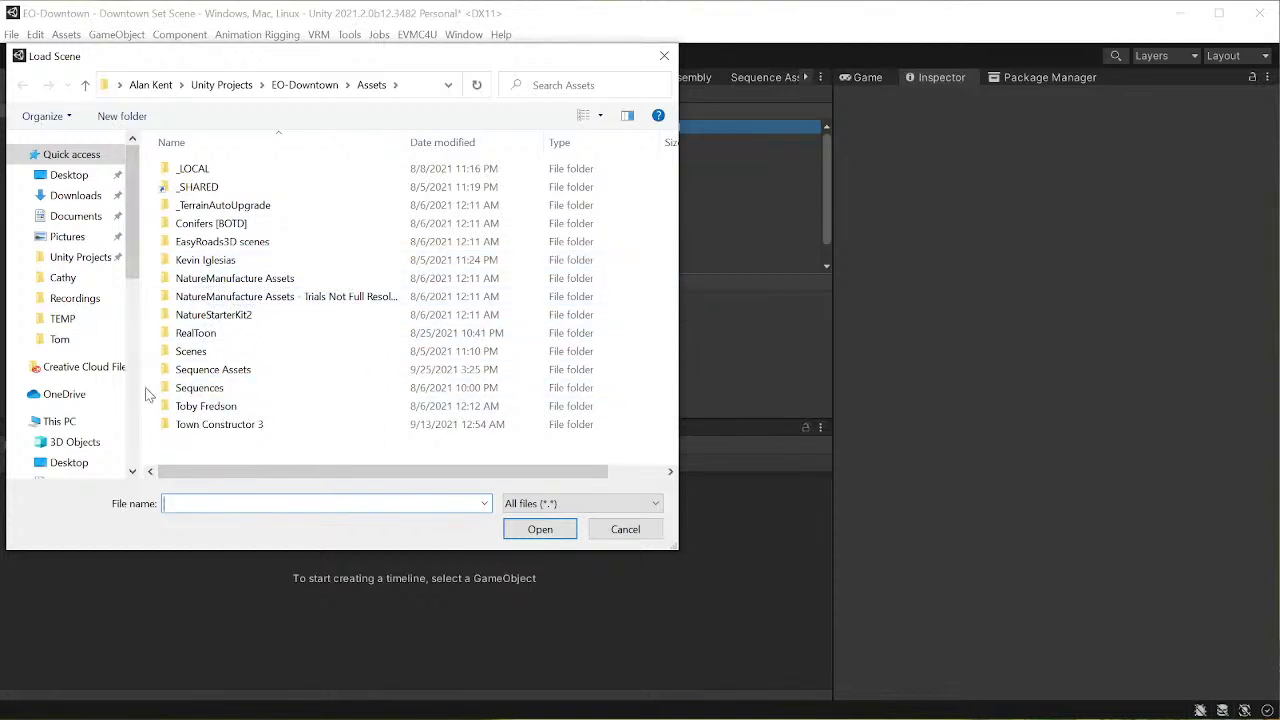
pyautogui.doubleClick(199, 387)
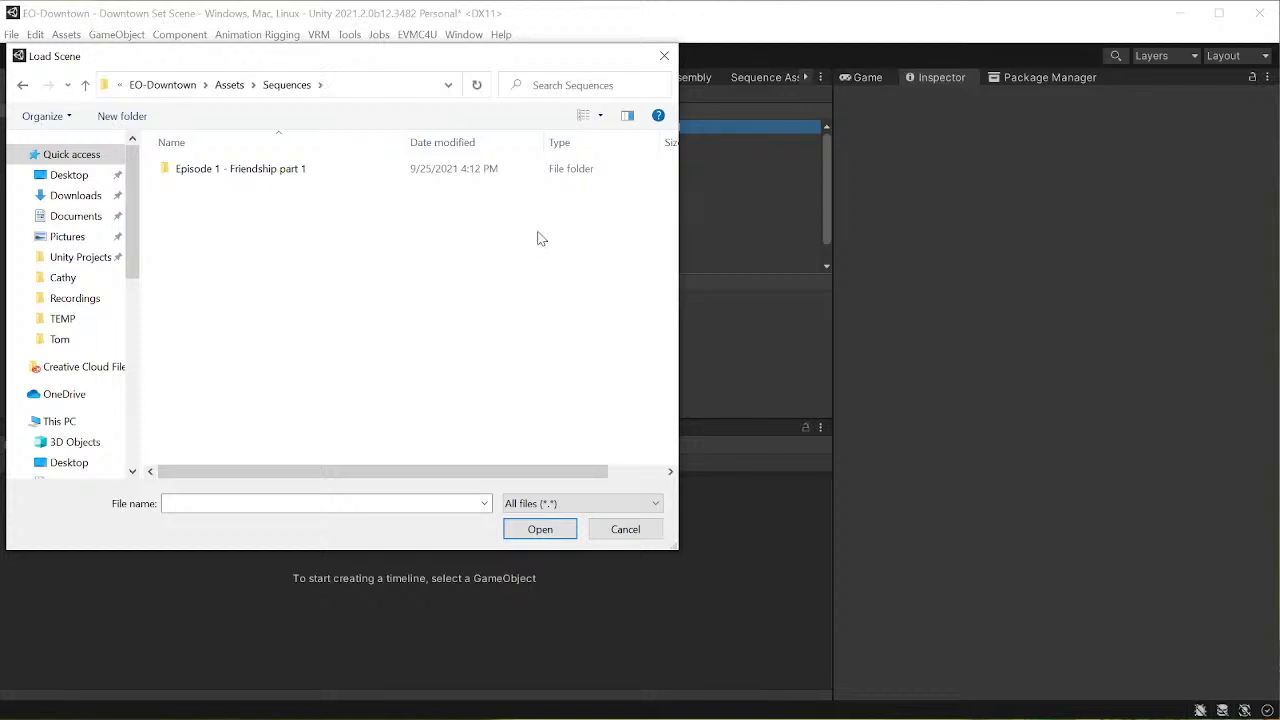
pyautogui.doubleClick(263, 172)
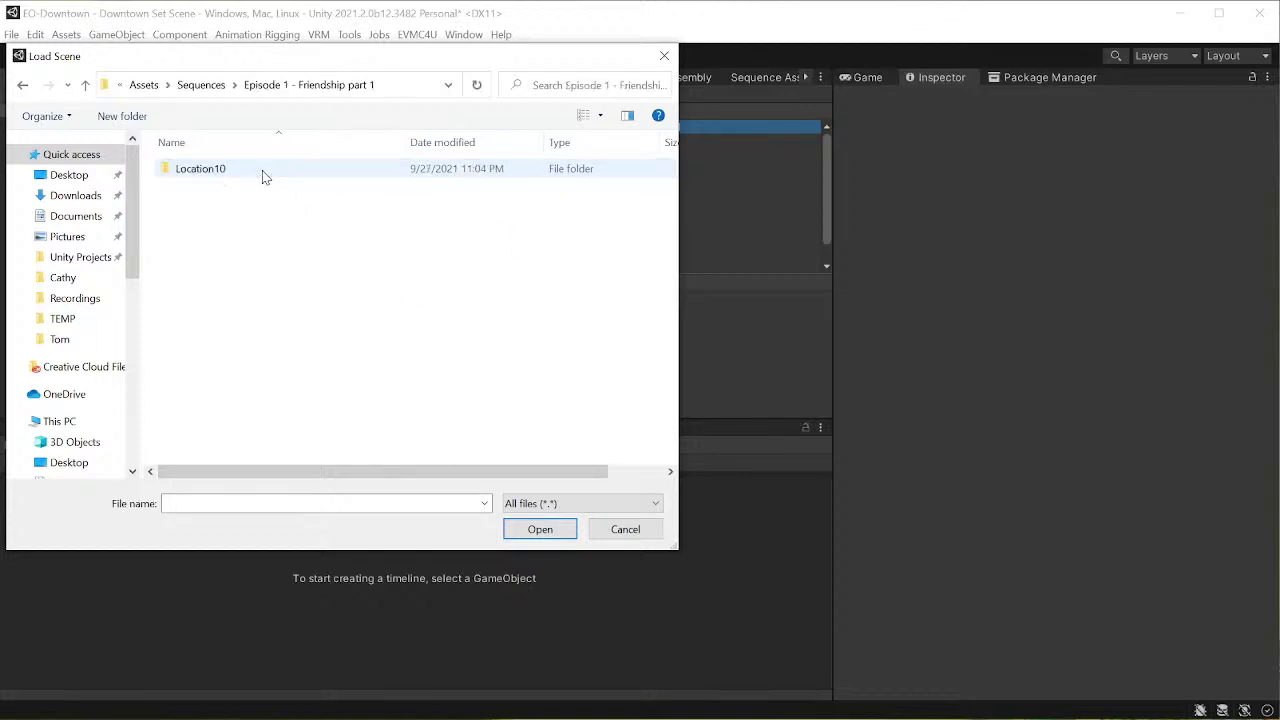
pyautogui.doubleClick(260, 176)
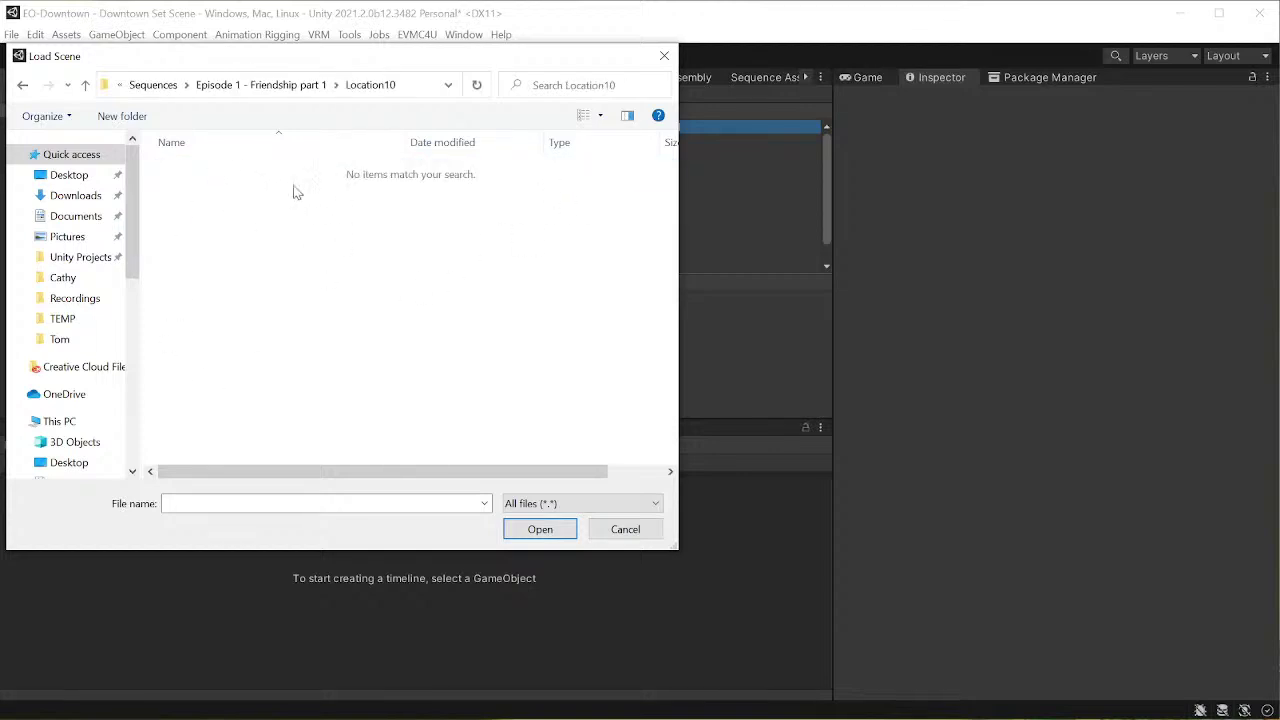
pyautogui.click(622, 530)
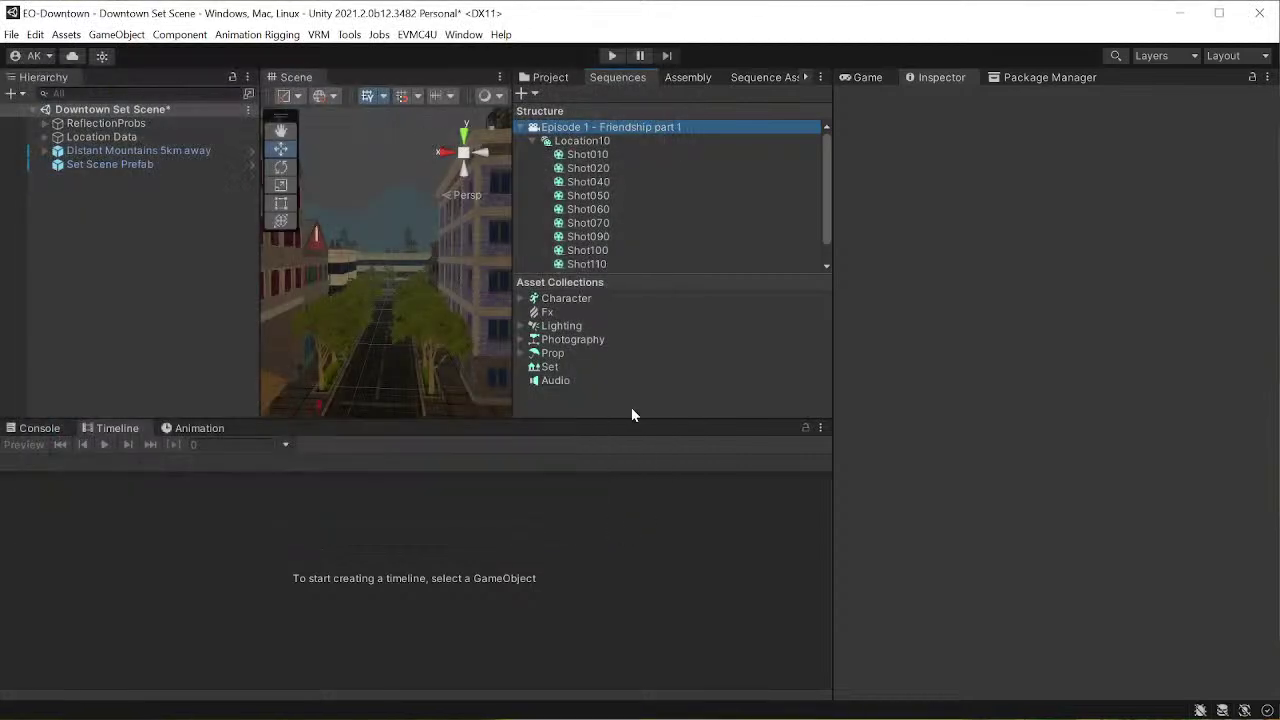
# - Widen the project asset browser and show the contents of the Episode 1 - Friendship part 1 folder under Sequences
pyautogui.click(552, 77)
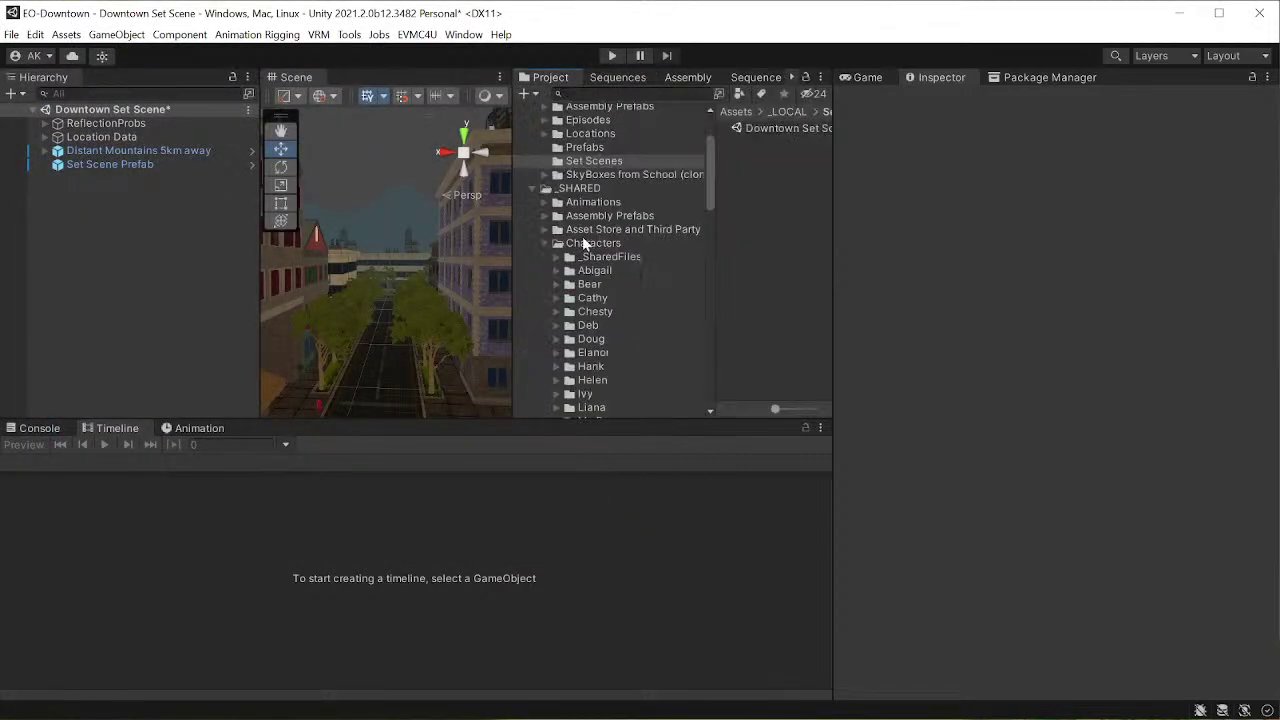
pyautogui.click(531, 189)
pyautogui.scroll(-1, 534, 305)
pyautogui.scroll(-2, 534, 305)
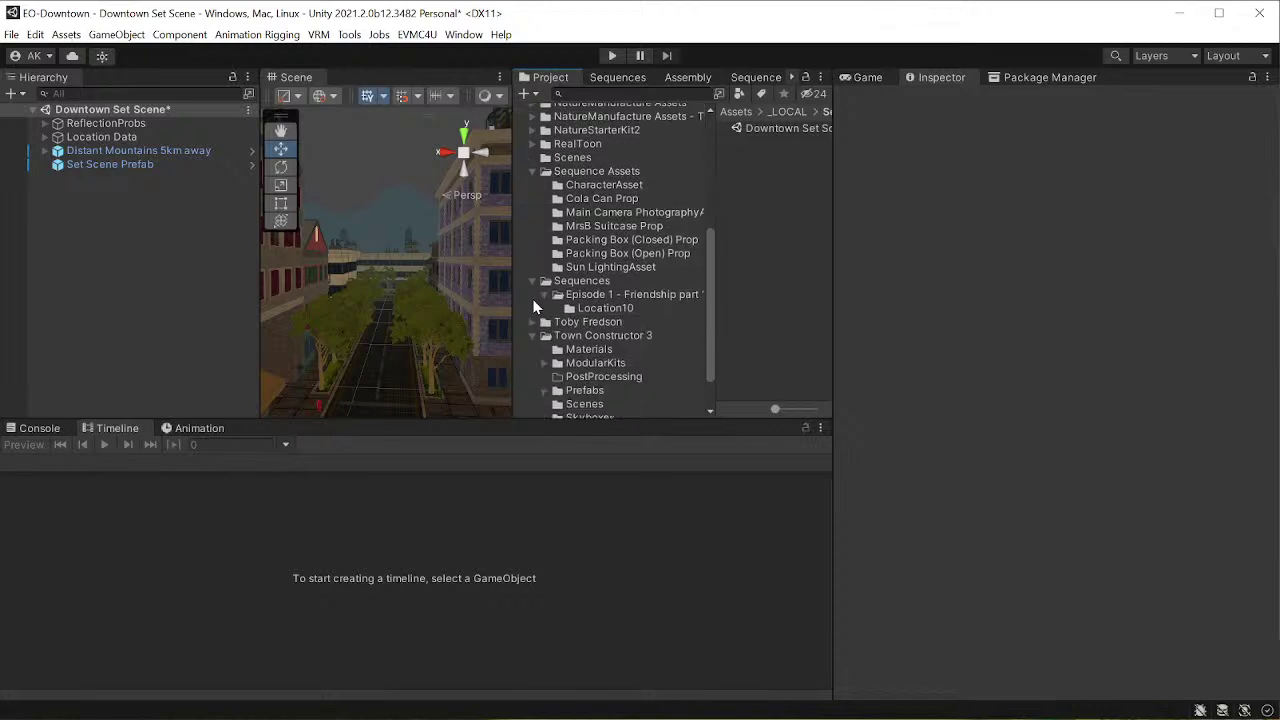
pyautogui.click(561, 282)
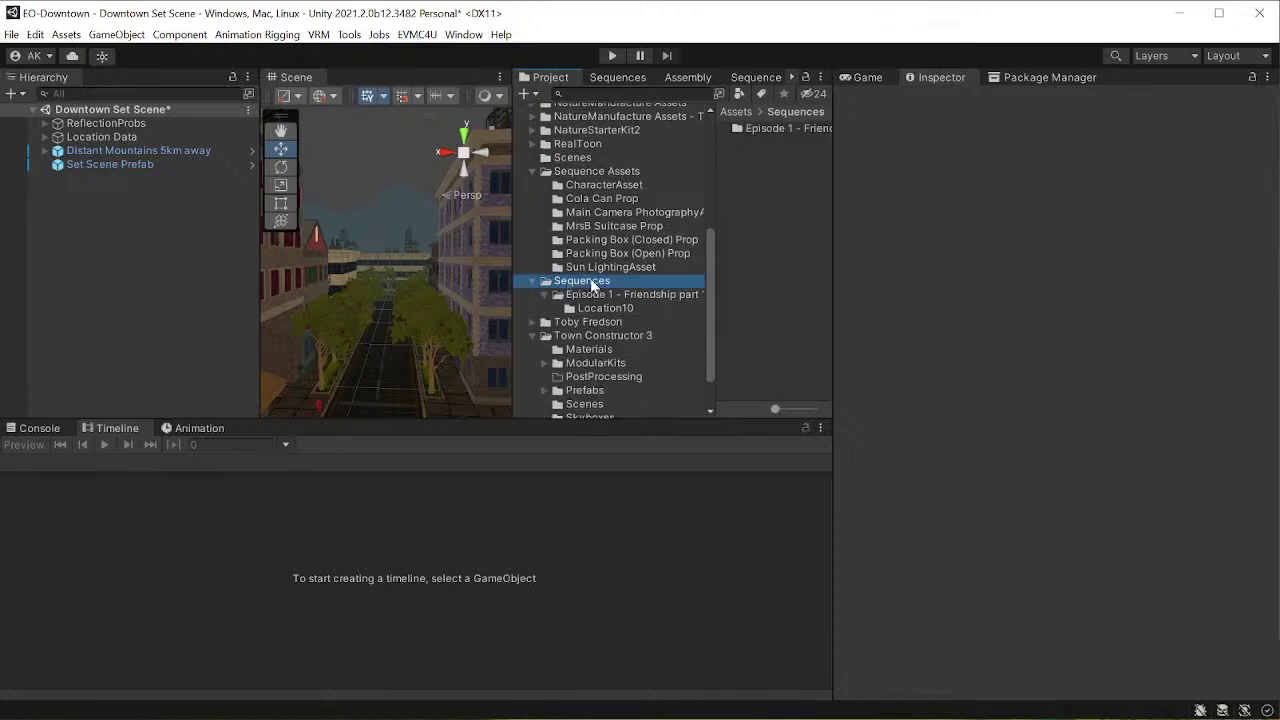
pyautogui.moveTo(835, 208); pyautogui.dragTo(1046, 212)
pyautogui.click(950, 130)
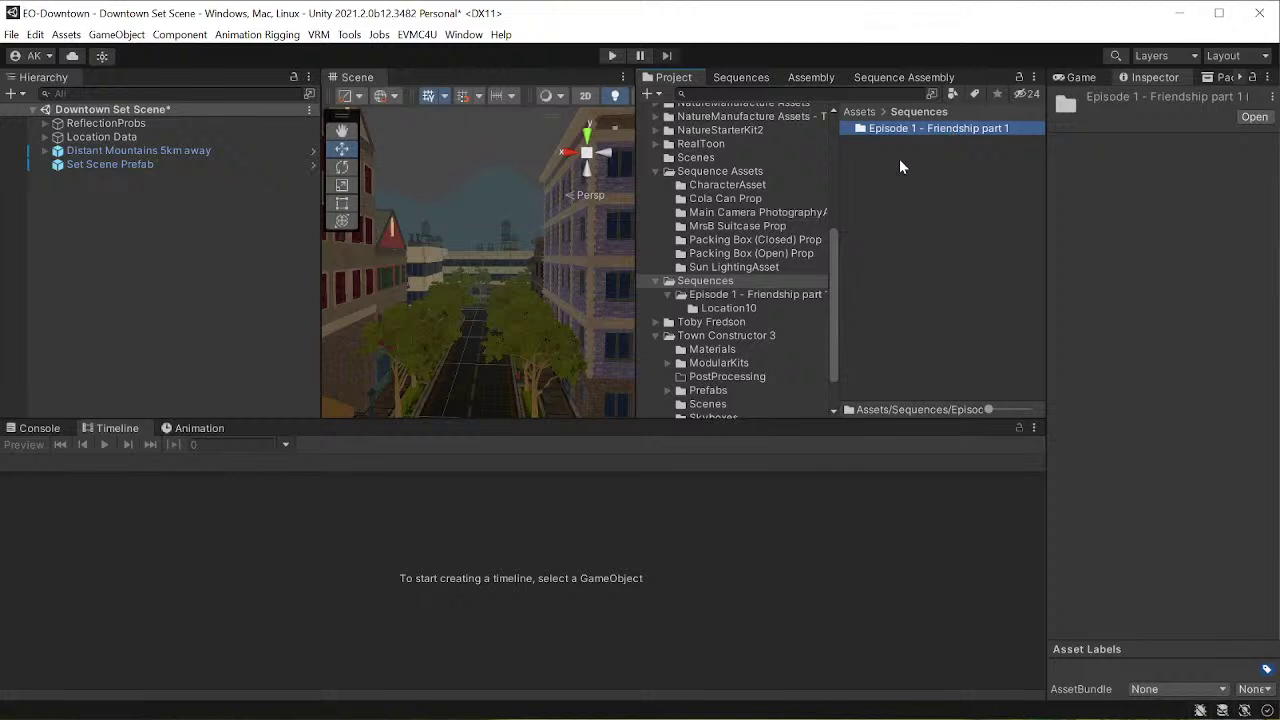
pyautogui.click(745, 293)
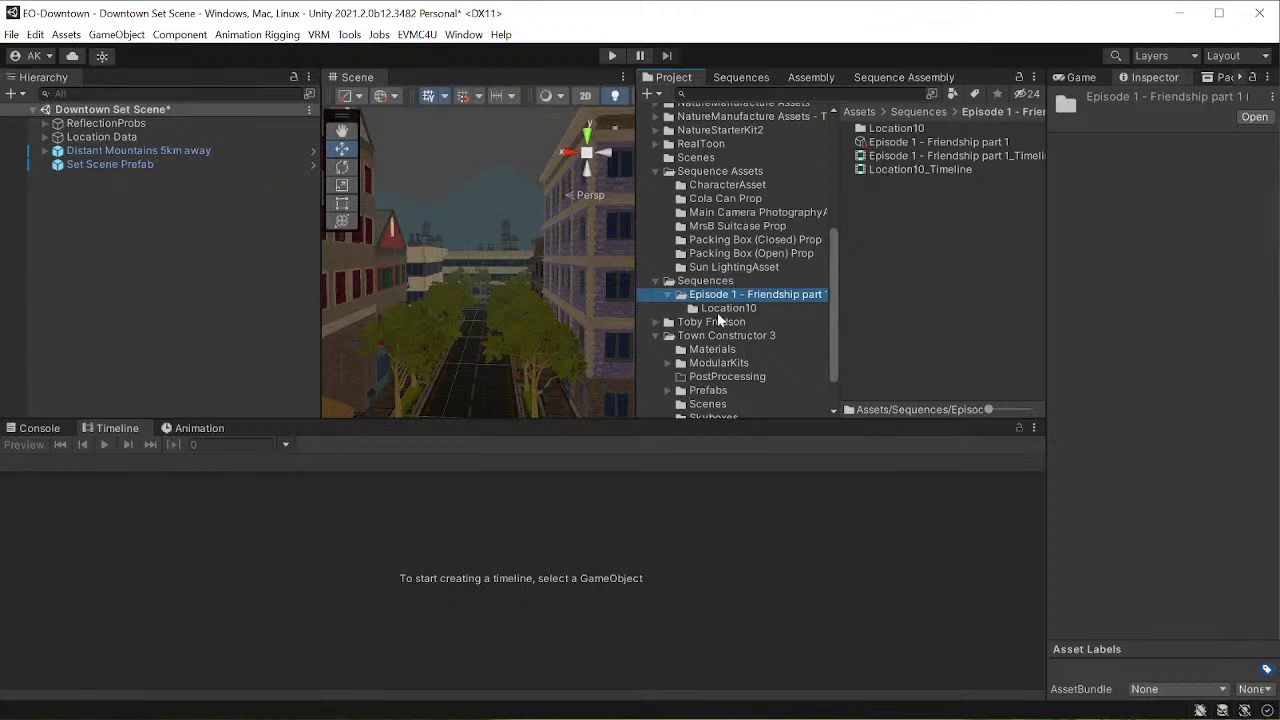
# - Review the sequence and scene commands available for the Location10 sequence
pyautogui.click(741, 78)
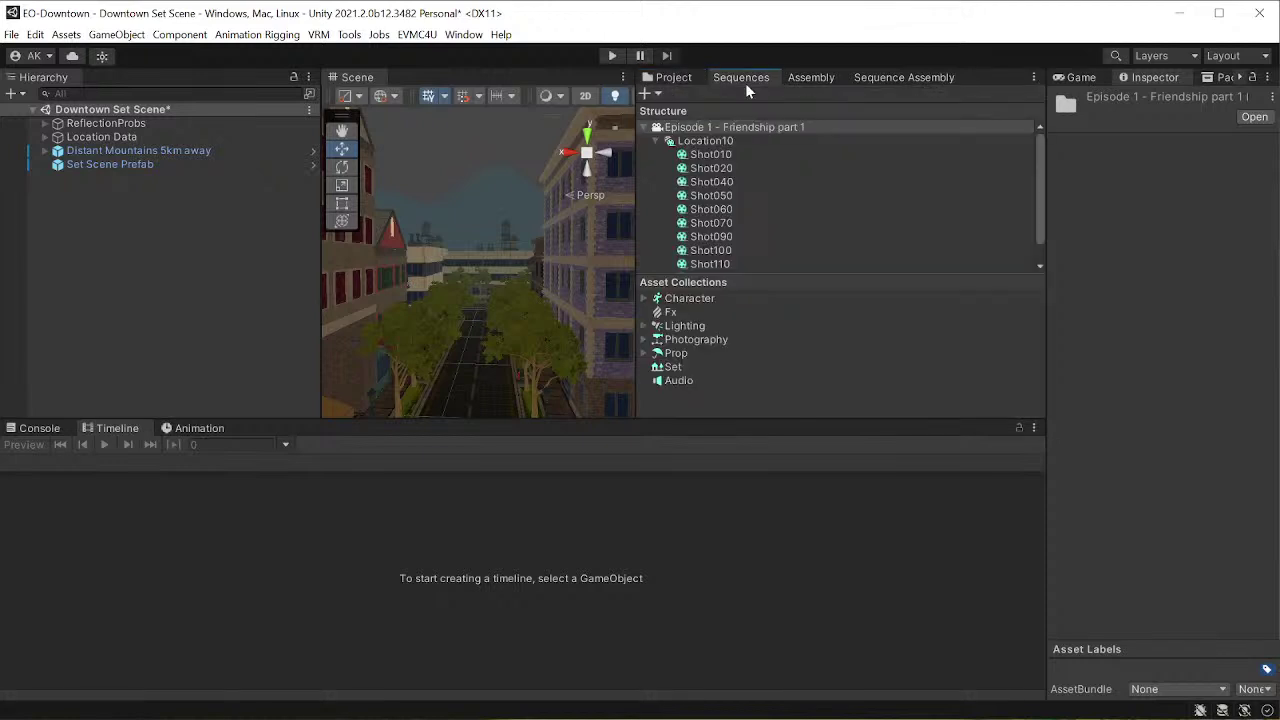
pyautogui.rightClick(706, 148)
pyautogui.click(708, 145)
pyautogui.rightClick(710, 145)
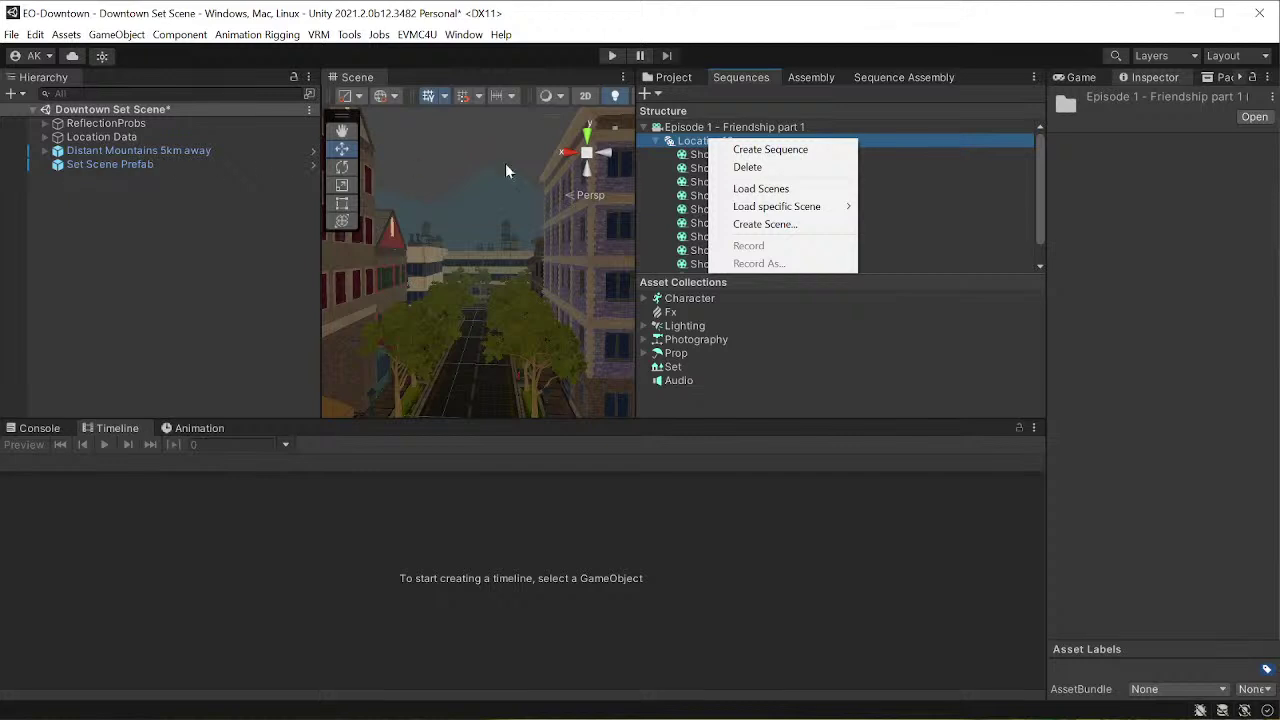
# - Examine the timeline assets in the Location10 folder and the asset folders inside Sequence Assets
pyautogui.click(661, 84)
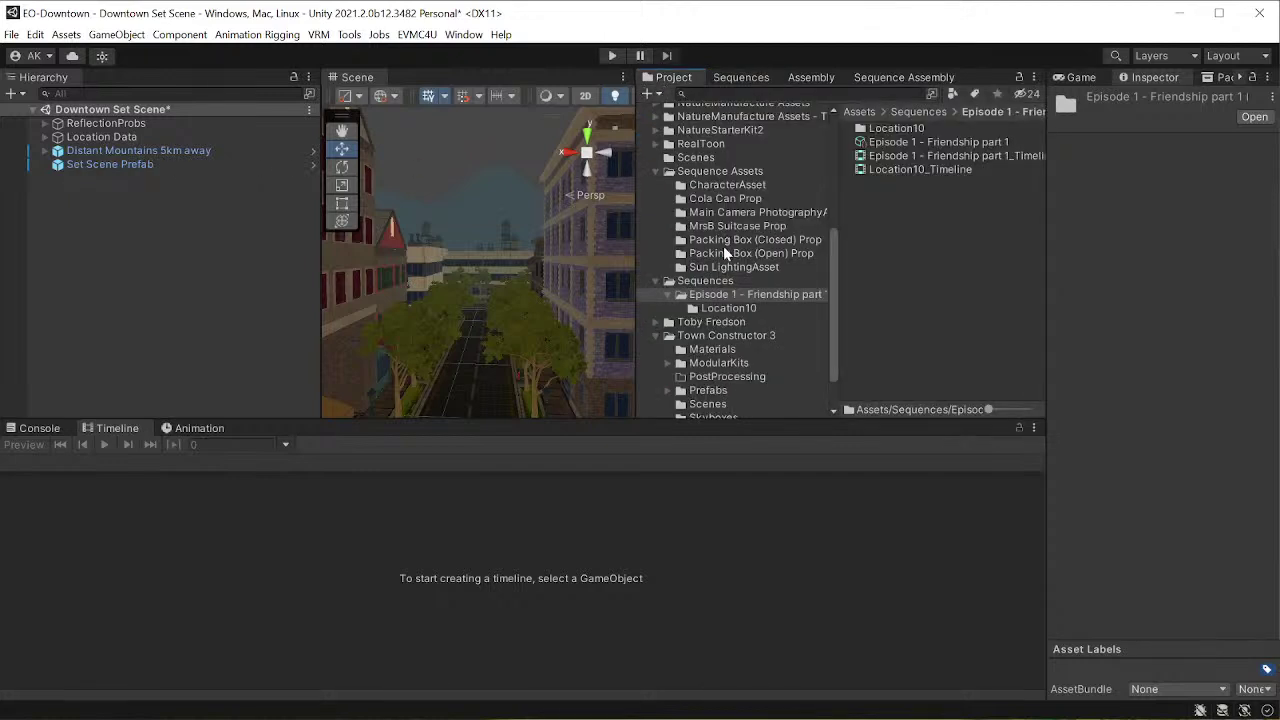
pyautogui.click(719, 308)
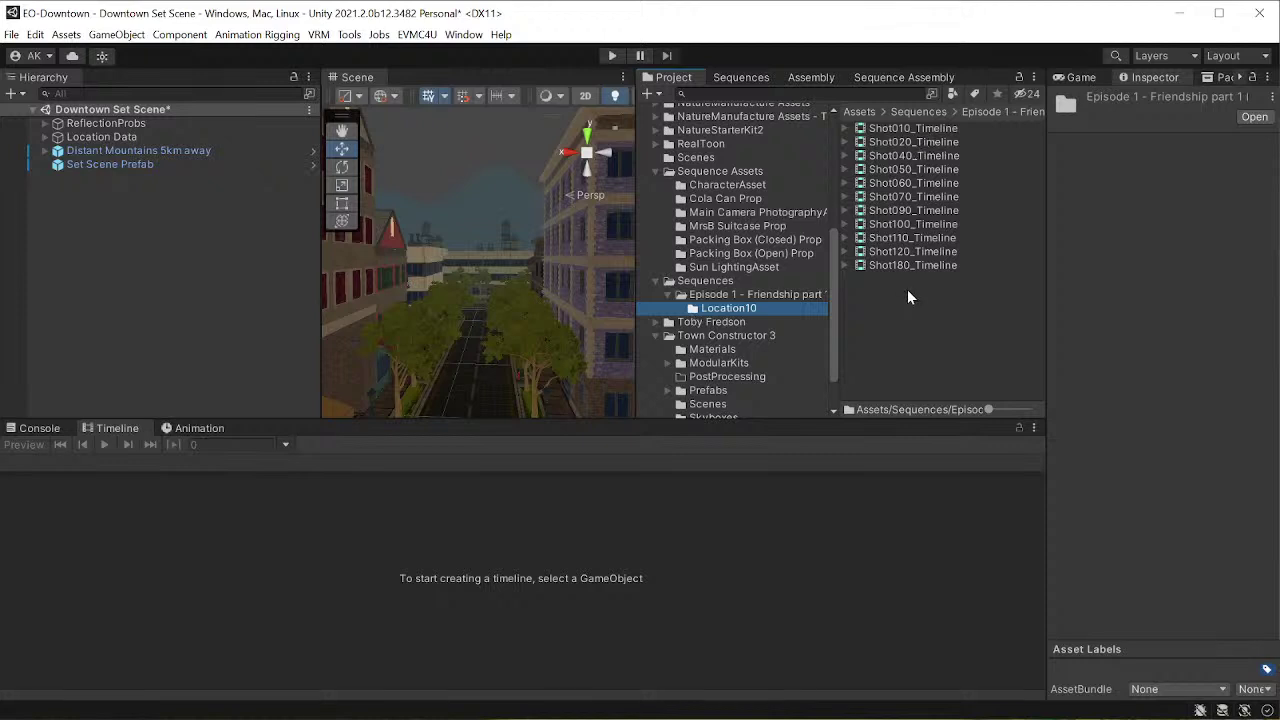
pyautogui.click(709, 176)
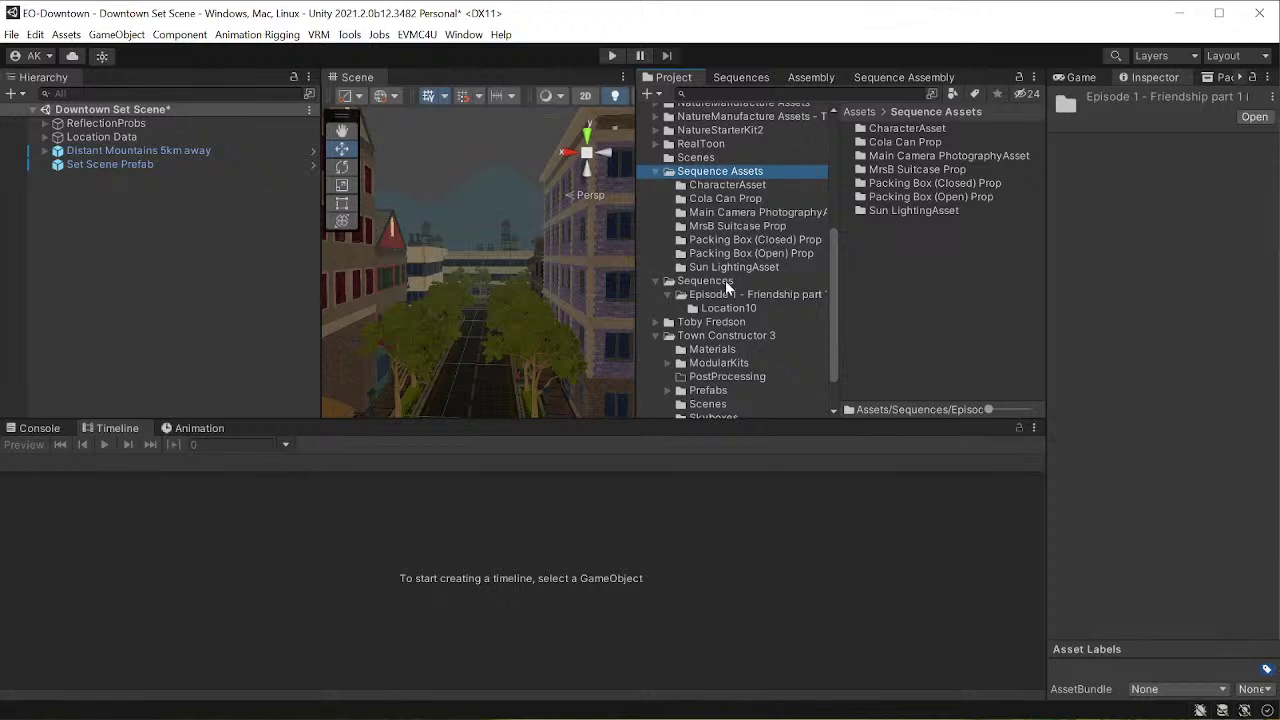
pyautogui.scroll(-2, 714, 337)
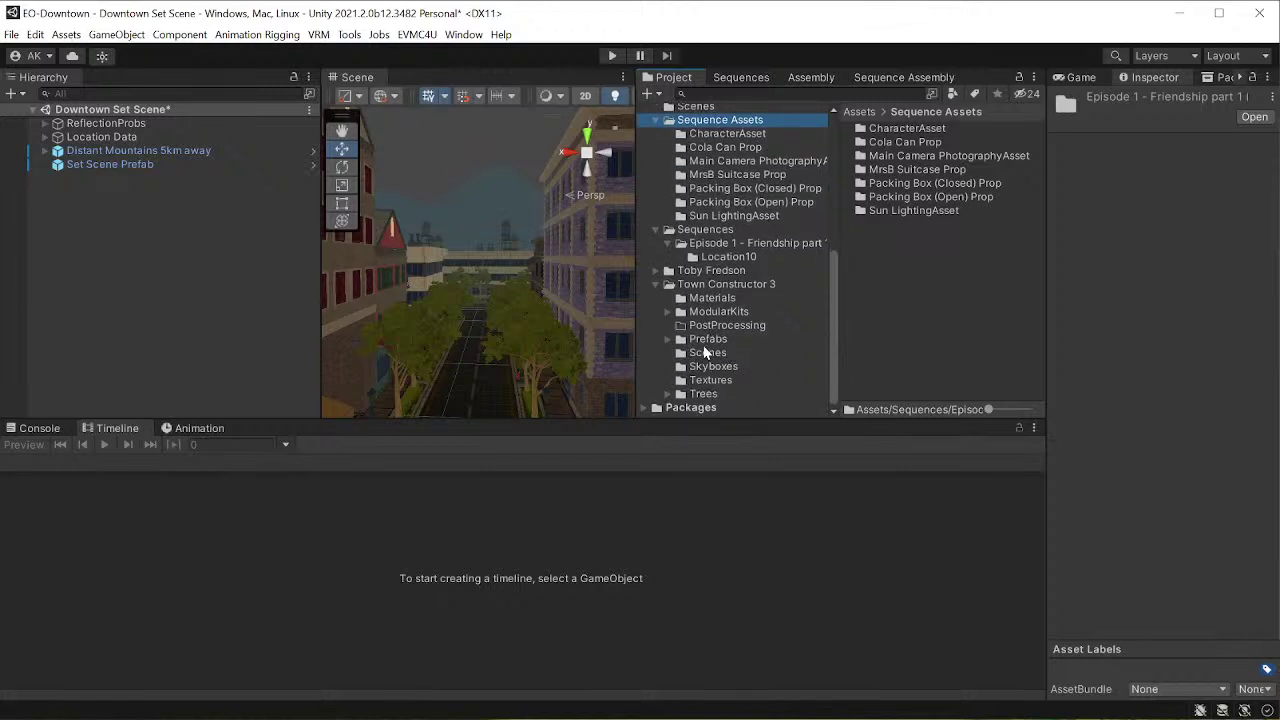
# - Open the recent scene Episode 1 - Friendship part 1, discarding the unsaved changes in Downtown Set Scene
pyautogui.click(11, 34)
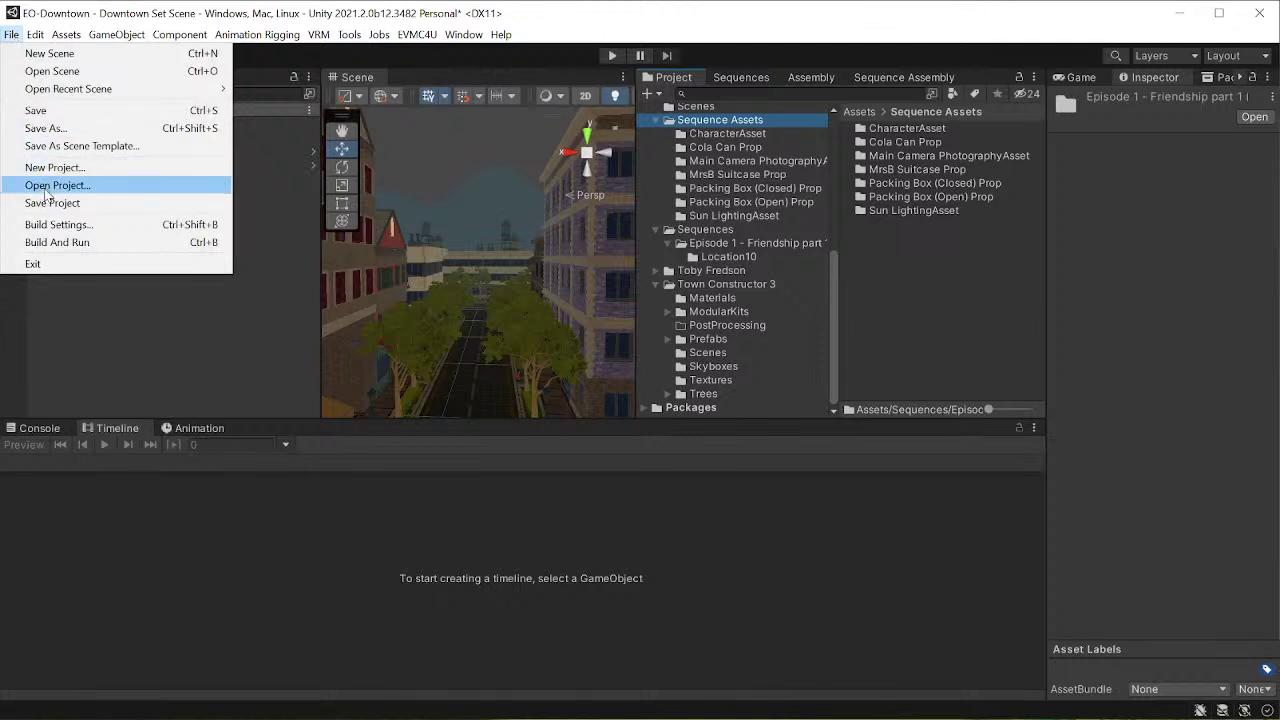
pyautogui.moveTo(153, 95)
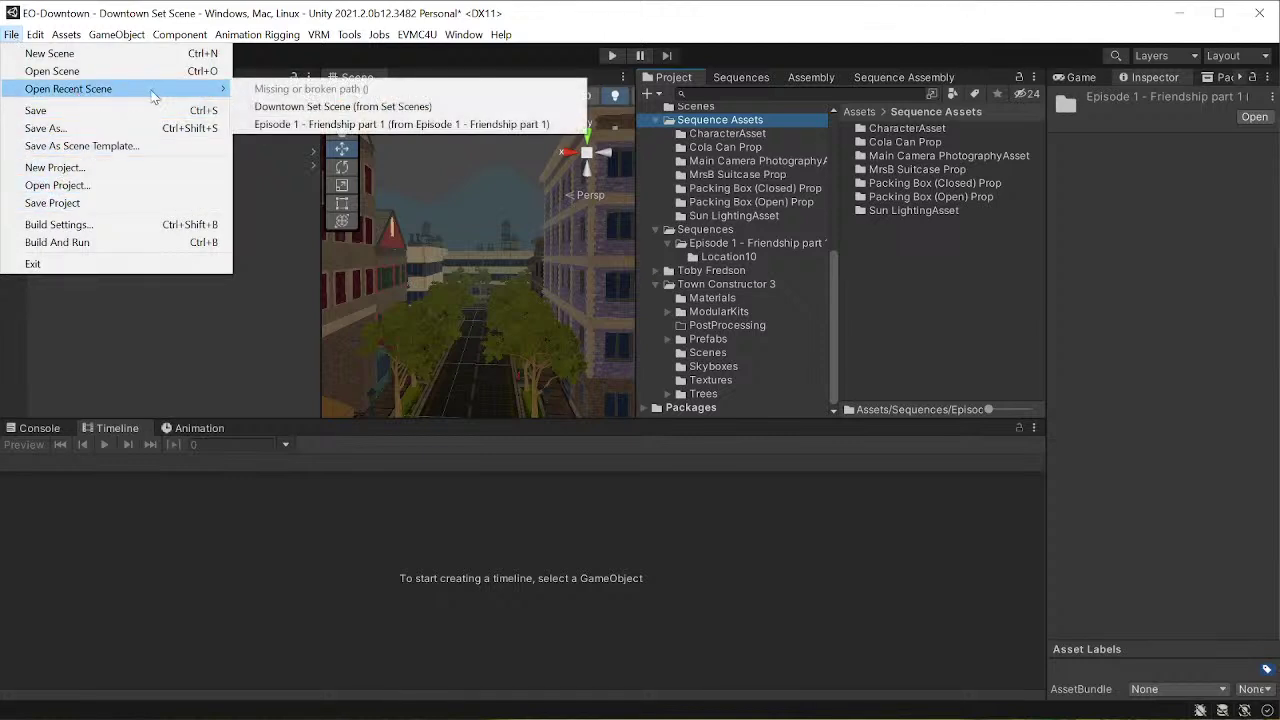
pyautogui.click(330, 124)
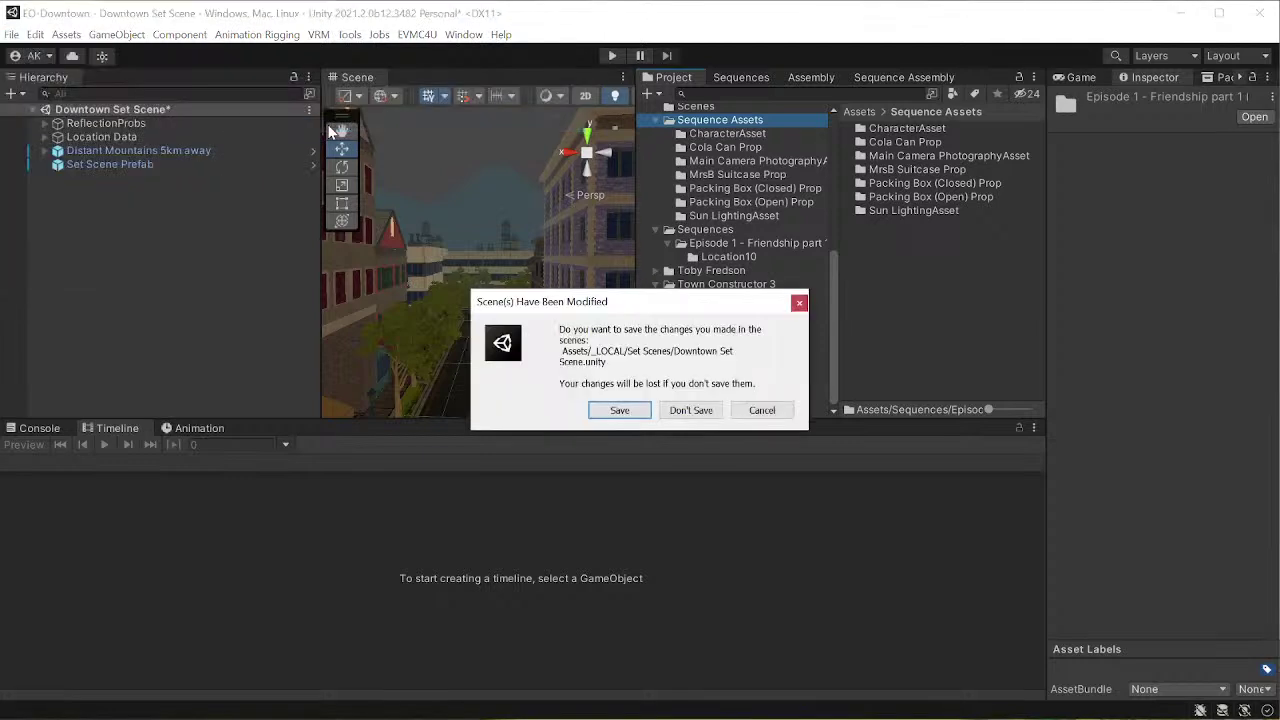
pyautogui.click(690, 412)
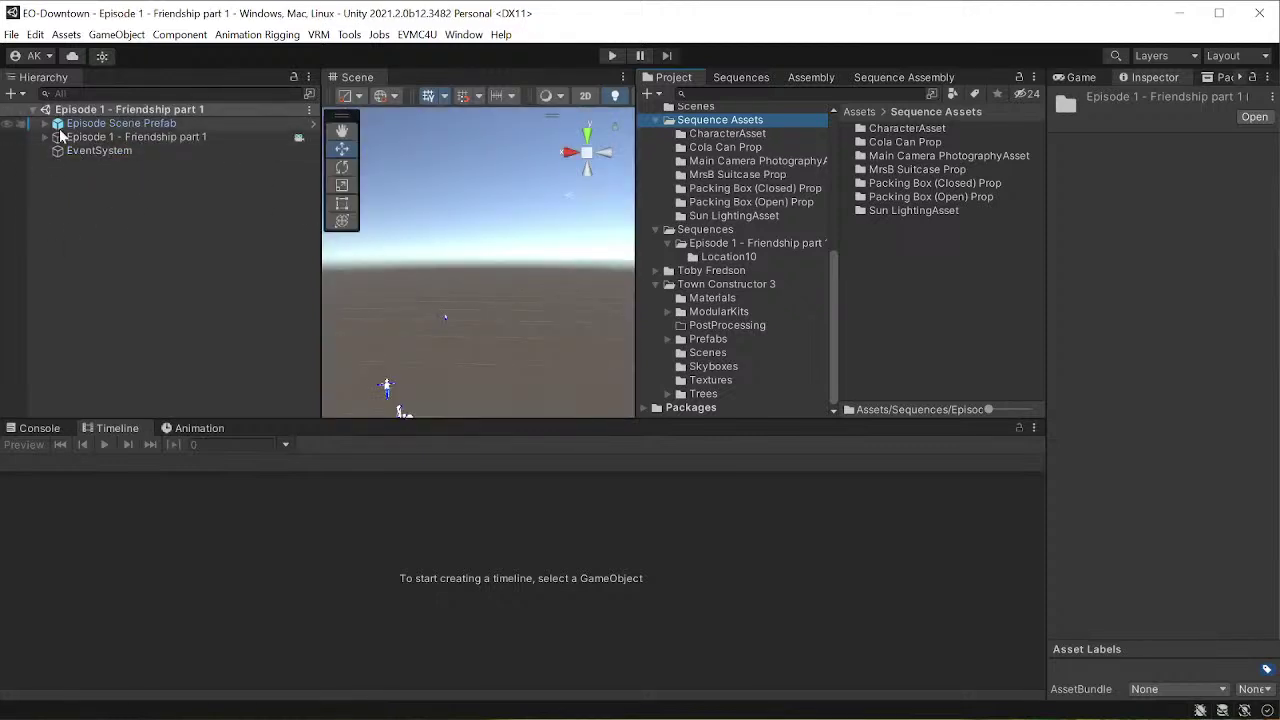
# - Widen the component details area and examine the ExternalReceiver, EasyMotionRecorder and MagicaPhysicsManager objects inside the Episode Scene Prefab
pyautogui.click(95, 124)
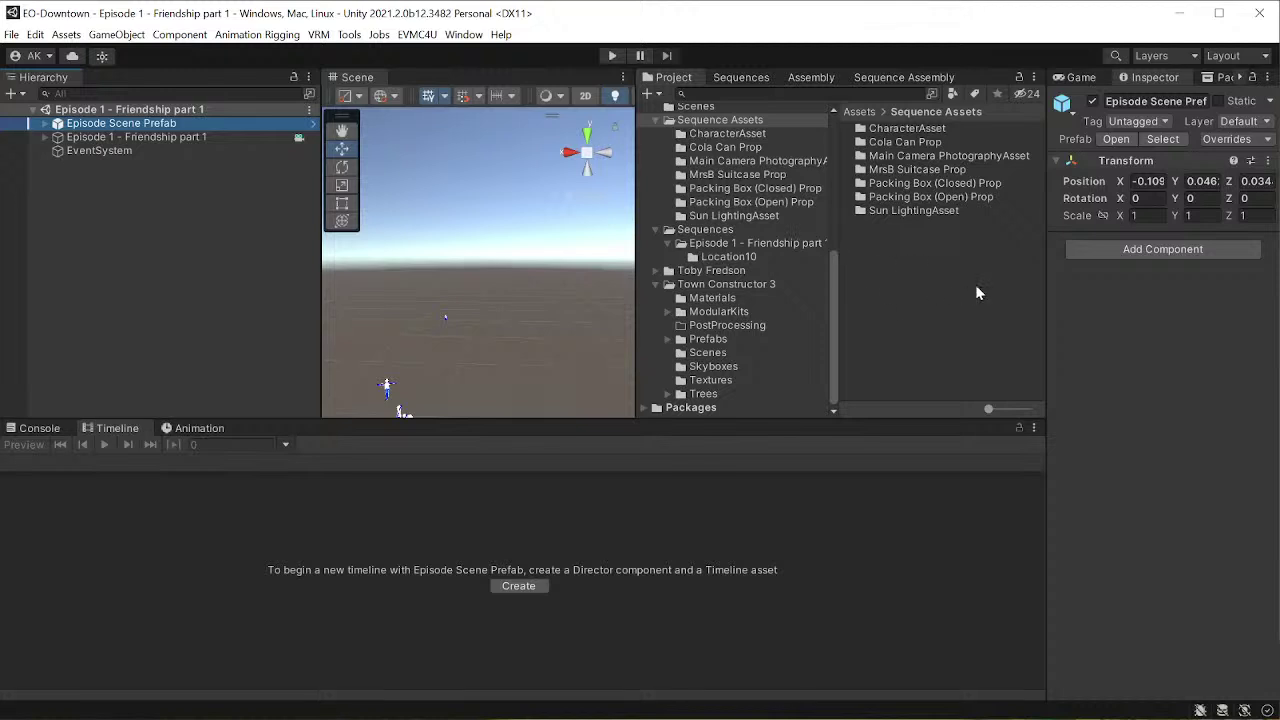
pyautogui.moveTo(1044, 296); pyautogui.dragTo(773, 296)
pyautogui.click(46, 123)
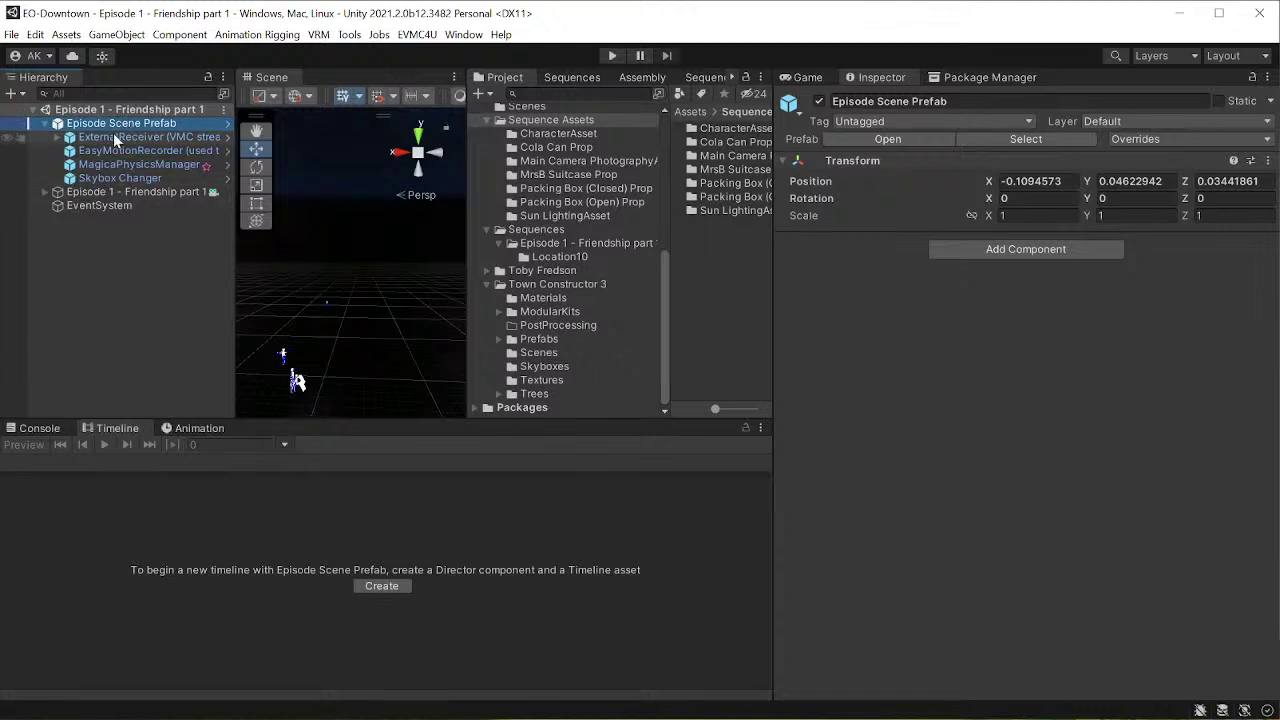
pyautogui.click(111, 139)
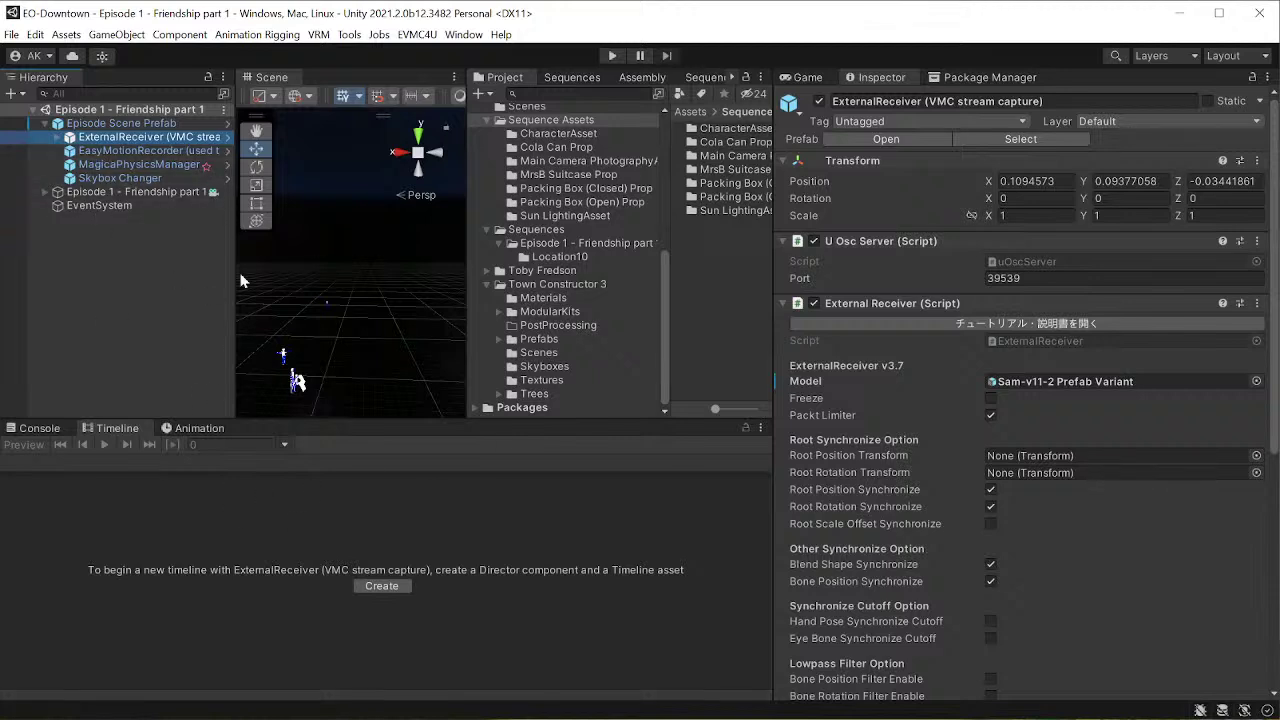
pyautogui.click(130, 153)
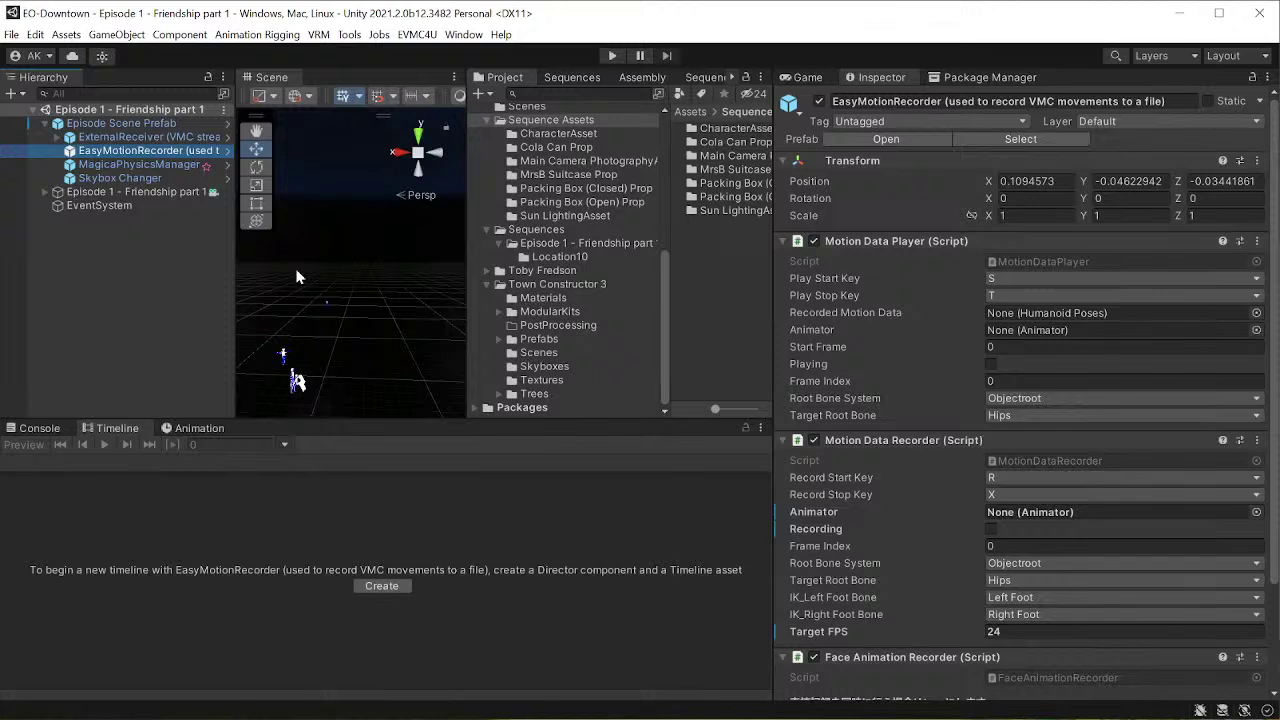
pyautogui.click(155, 165)
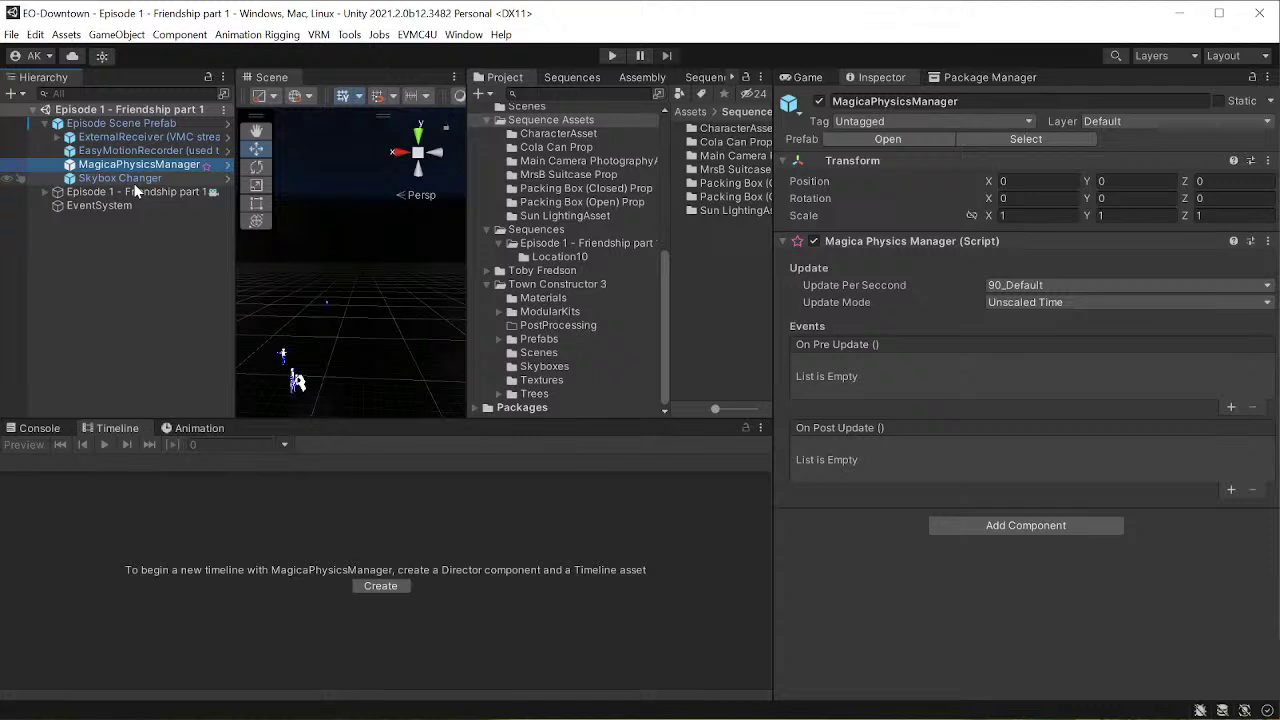
# - Try skybox indexes 4 and 7 on the Skybox Changer, and set its Skybox Index to 9
pyautogui.click(138, 179)
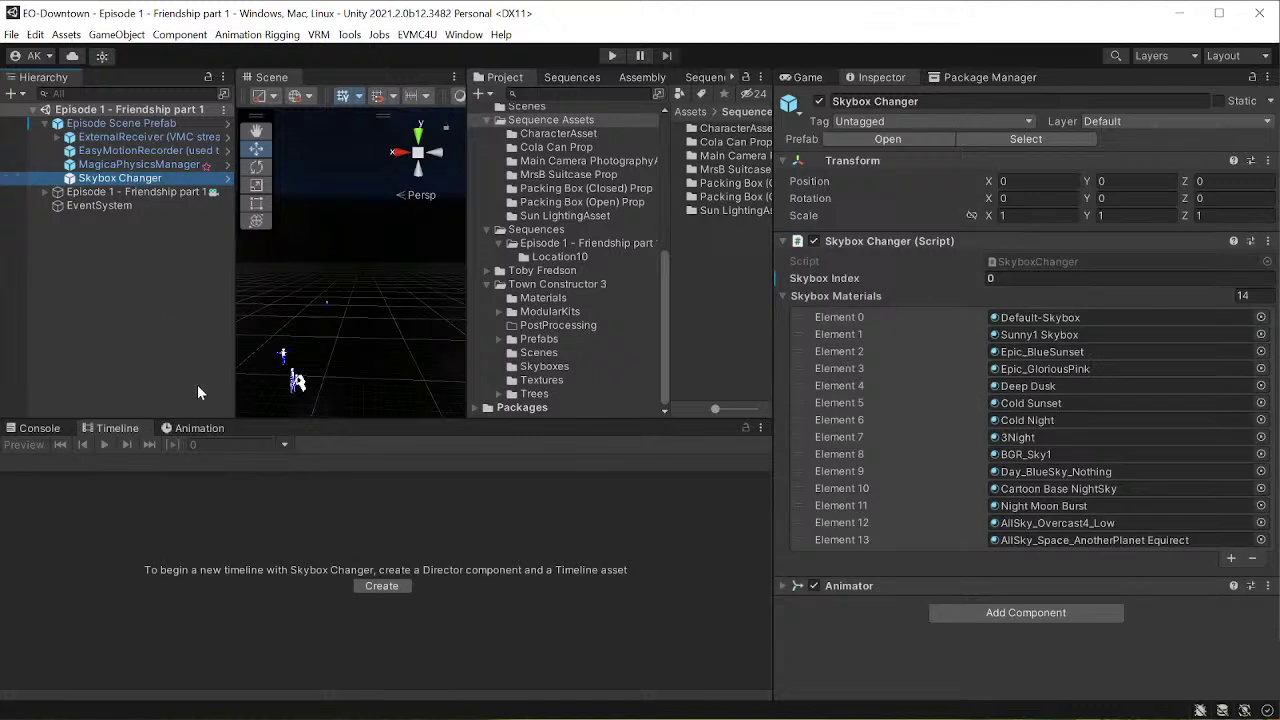
pyautogui.click(1000, 279)
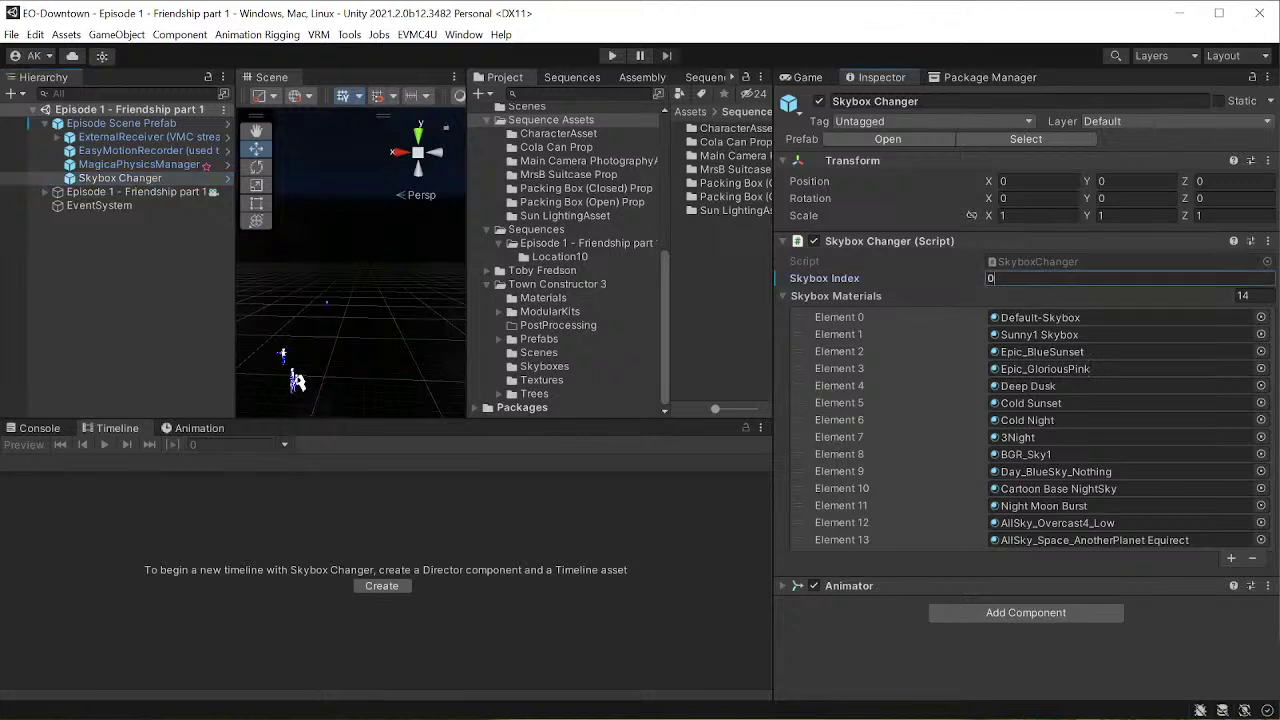
pyautogui.doubleClick(993, 280)
pyautogui.write('4')
pyautogui.press('BackSpace')
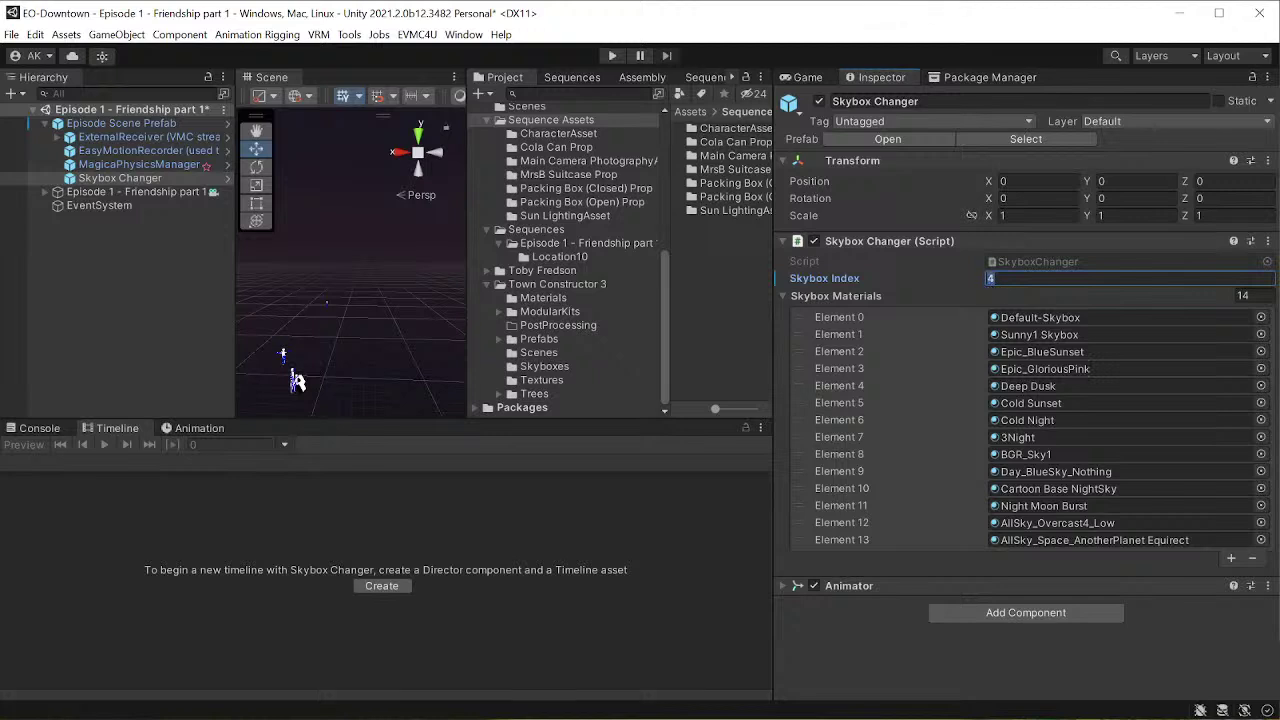
pyautogui.write('7')
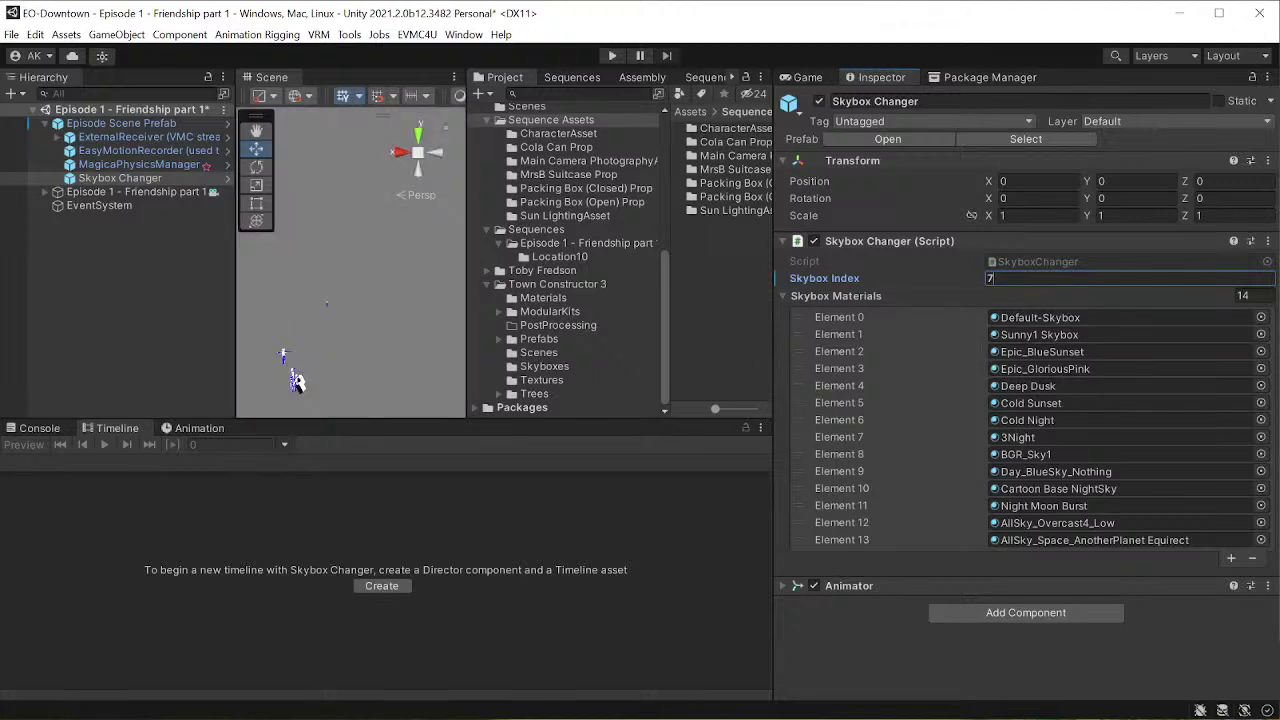
pyautogui.write('9')
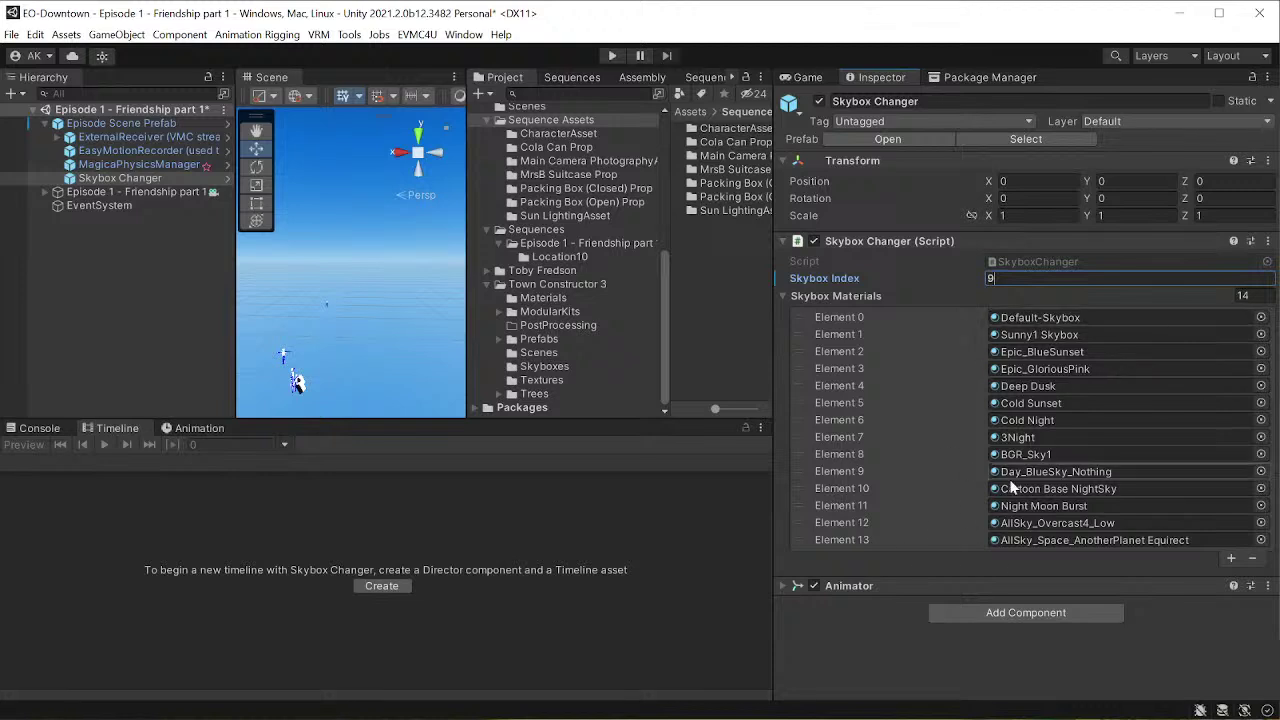
pyautogui.press('Return')
# - Locate the BGR_Sky1 and Cold Night skybox materials, and review the Episode Scene Prefab with its Skybox Changer and MagicaPhysicsManager
pyautogui.click(1030, 454)
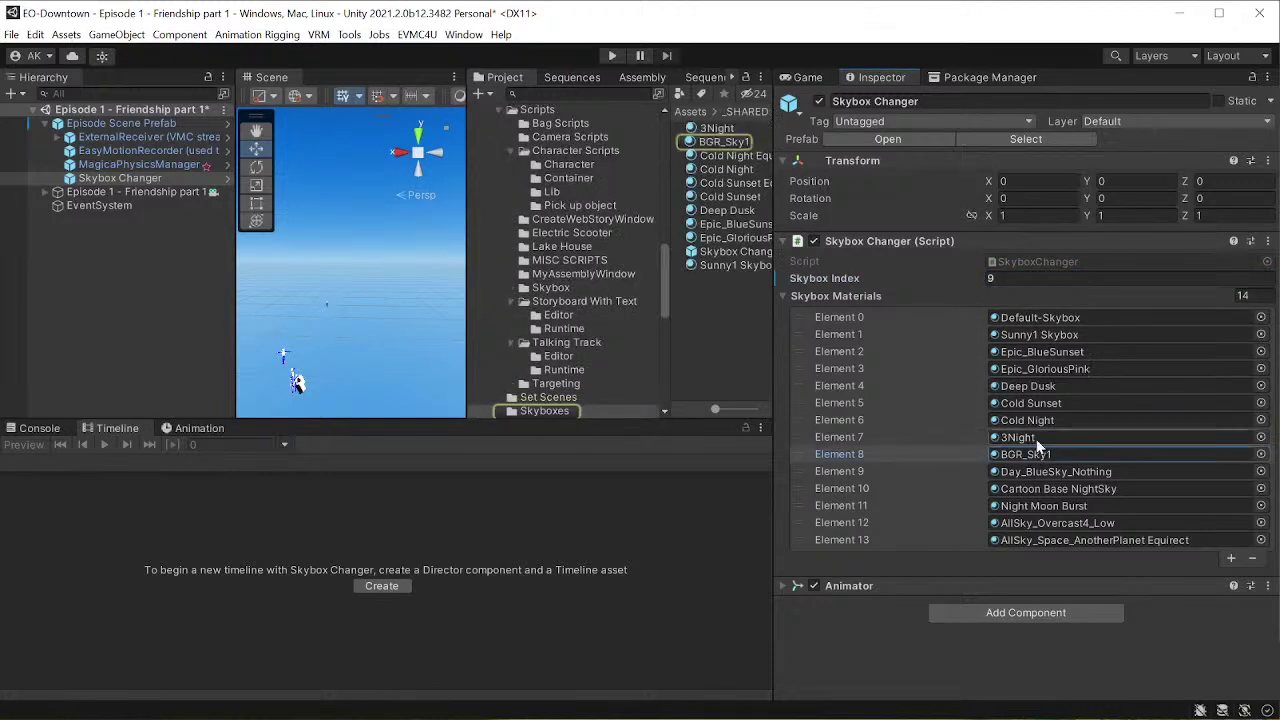
pyautogui.click(1039, 424)
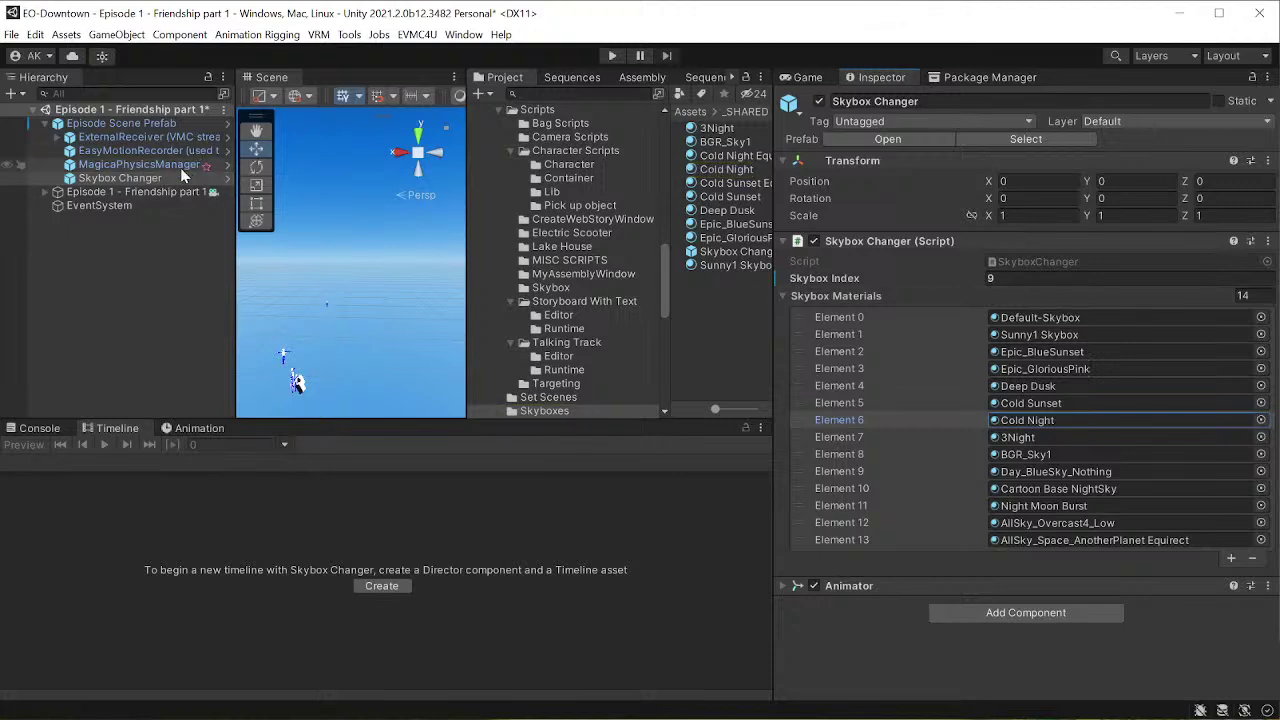
pyautogui.click(145, 125)
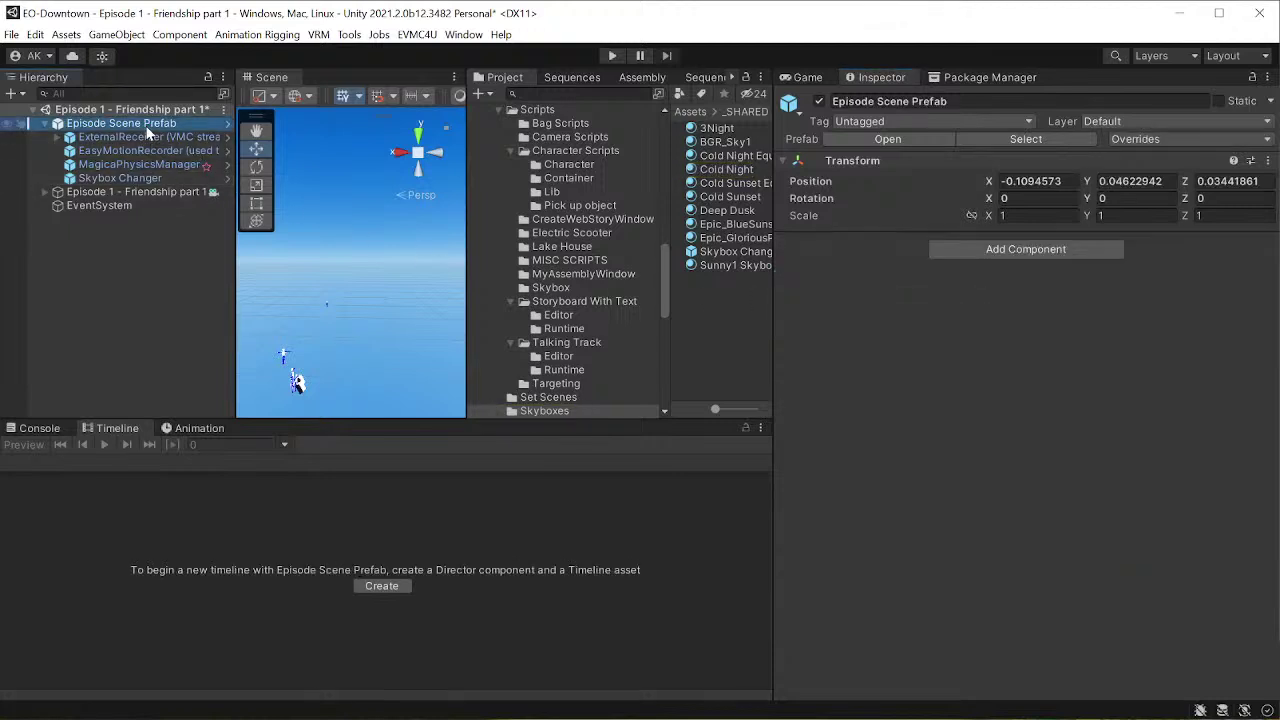
pyautogui.click(123, 179)
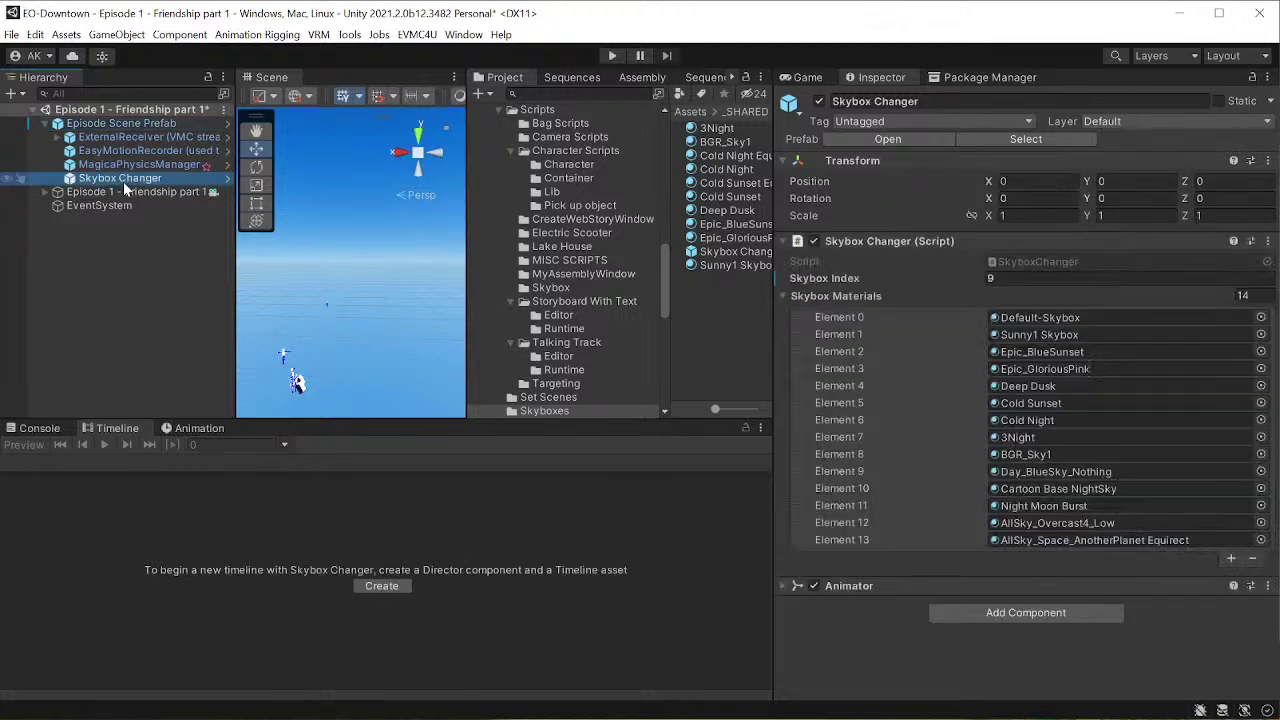
pyautogui.click(98, 125)
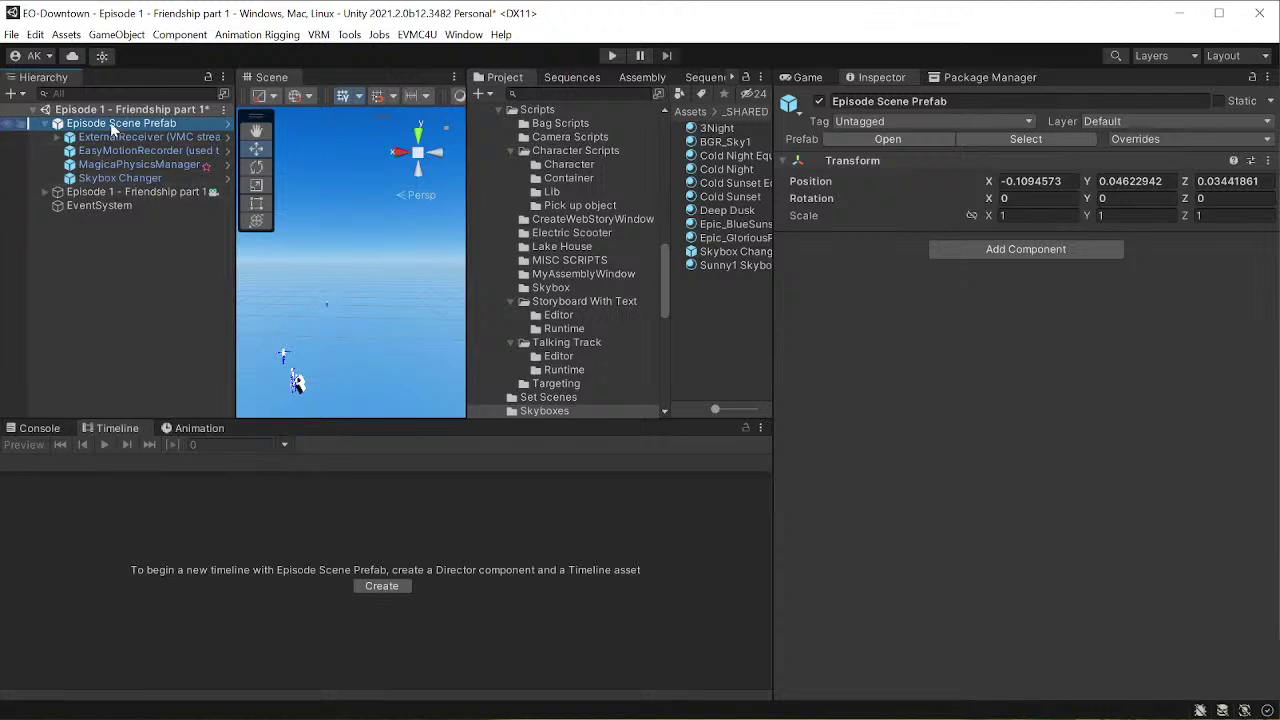
pyautogui.click(121, 166)
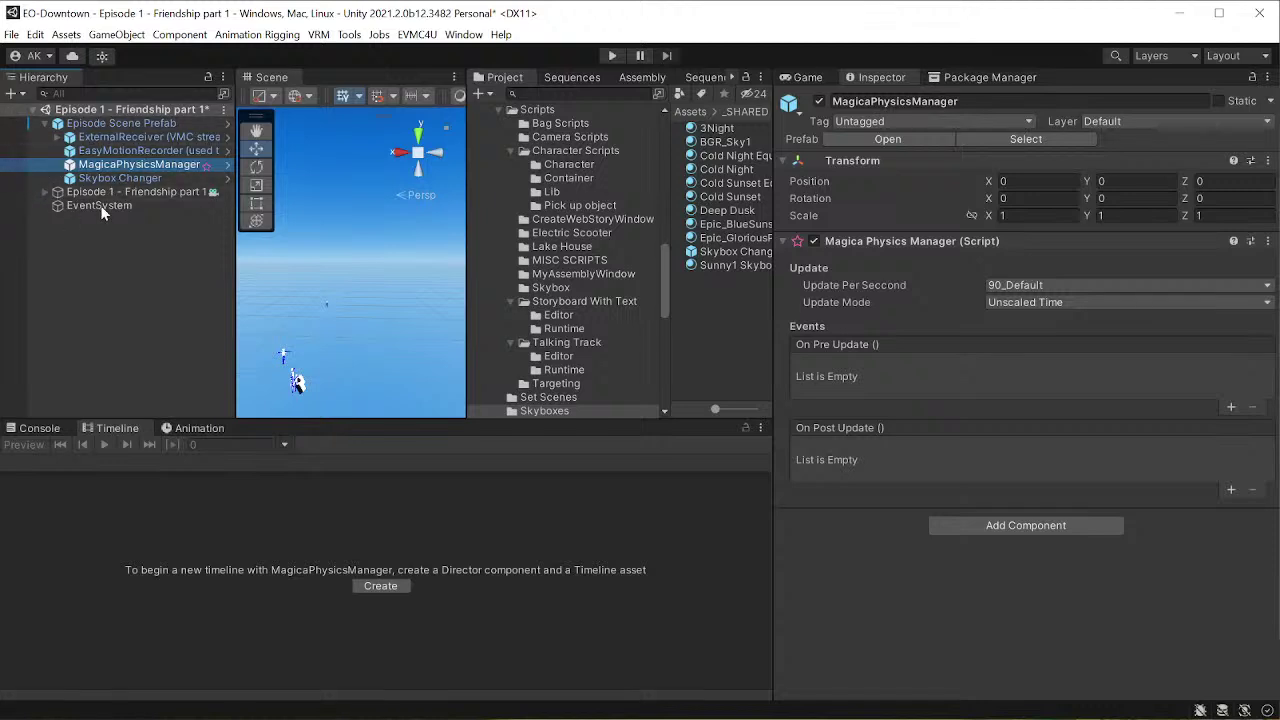
# - Show the Location10 sequence's timeline and preview it at 9:06
pyautogui.click(571, 77)
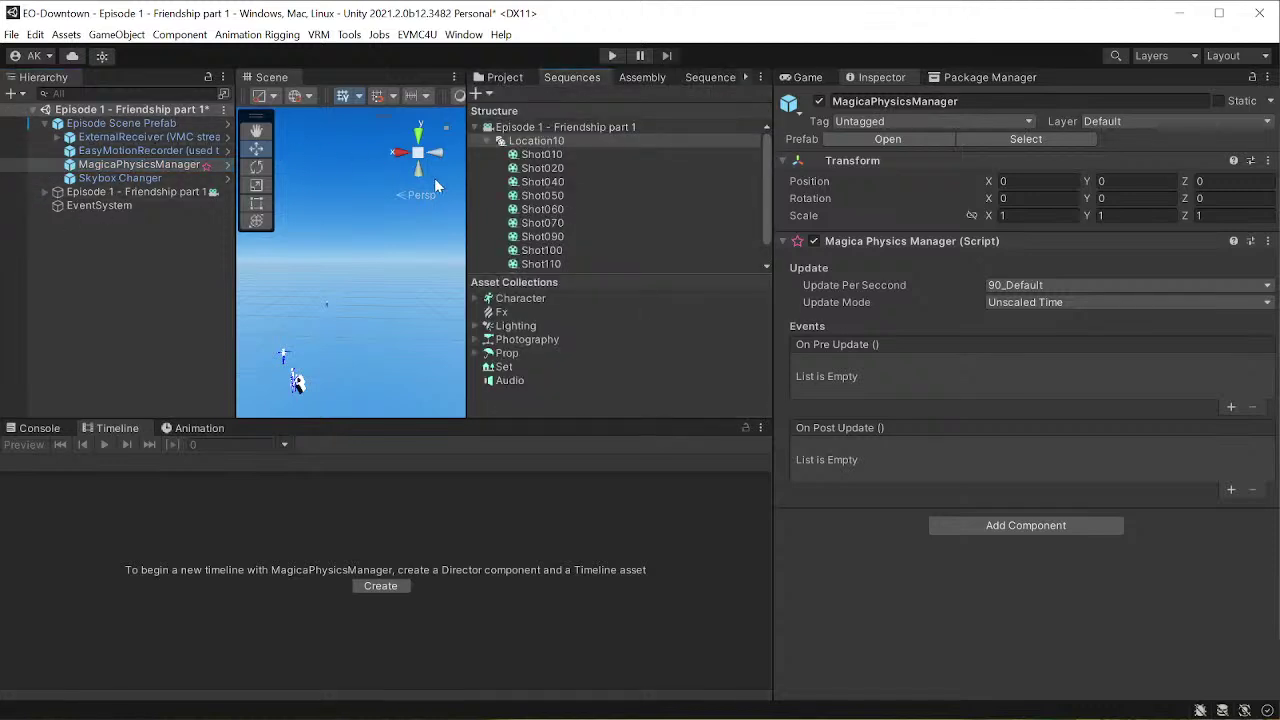
pyautogui.click(39, 428)
pyautogui.click(113, 431)
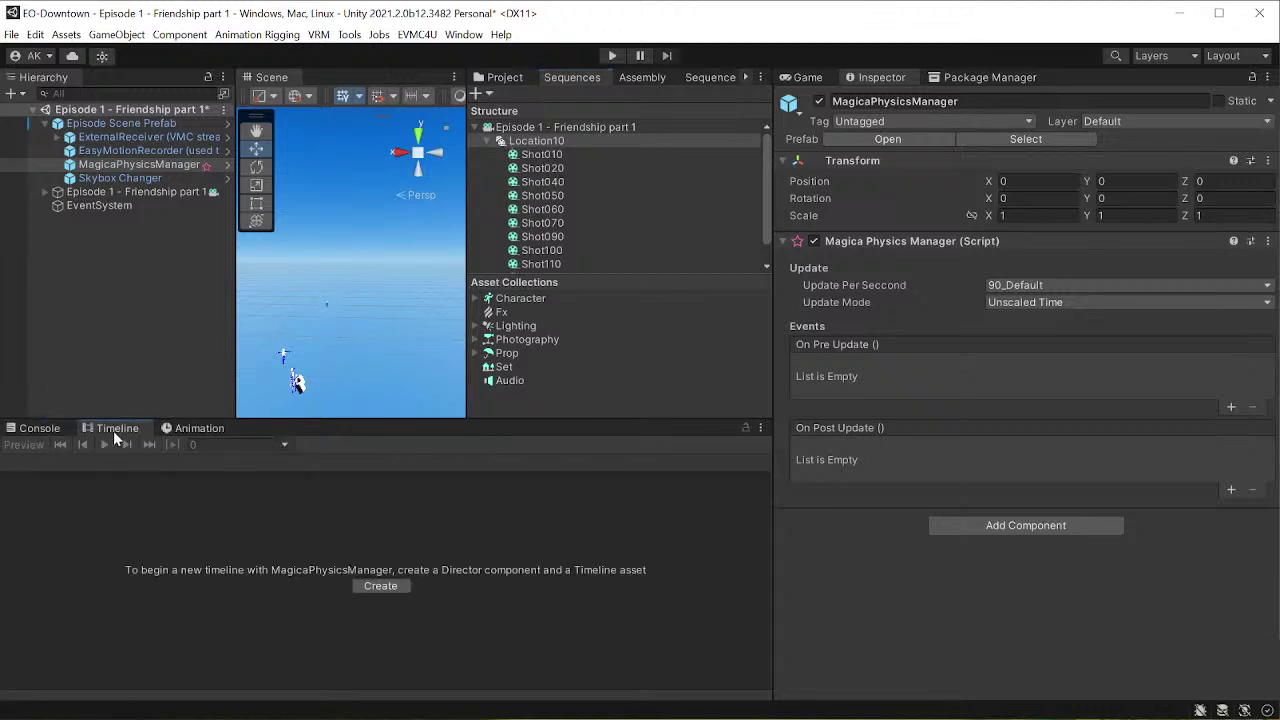
pyautogui.click(540, 168)
pyautogui.click(536, 142)
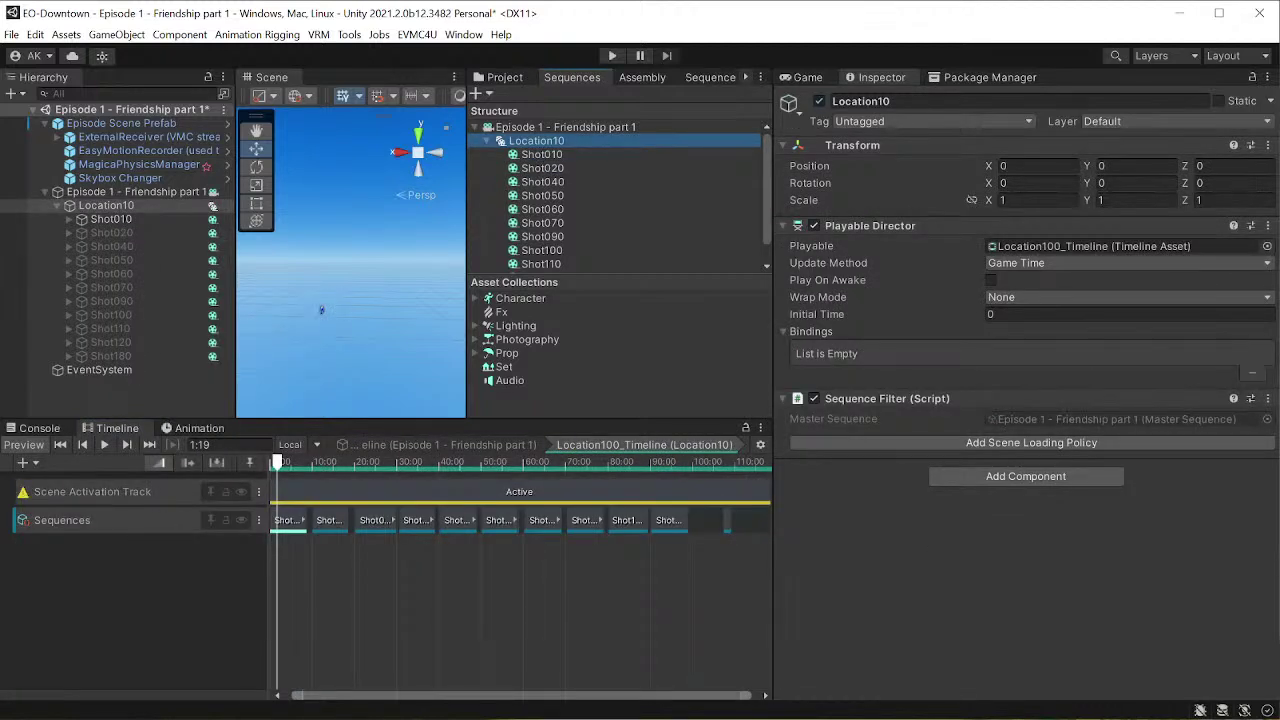
pyautogui.moveTo(285, 463); pyautogui.dragTo(309, 463)
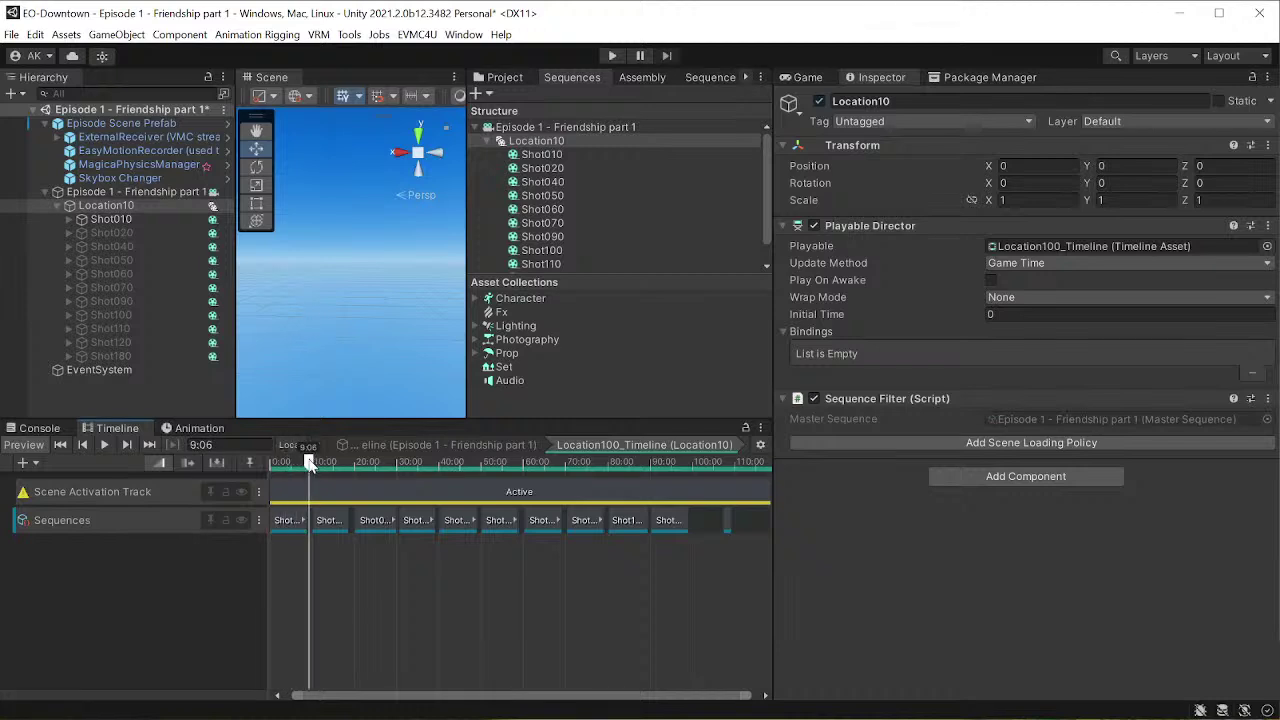
# - Check the scene assigned to Location10's Scene Activation Track, and load the scenes for the Location10 sequence
pyautogui.click(179, 494)
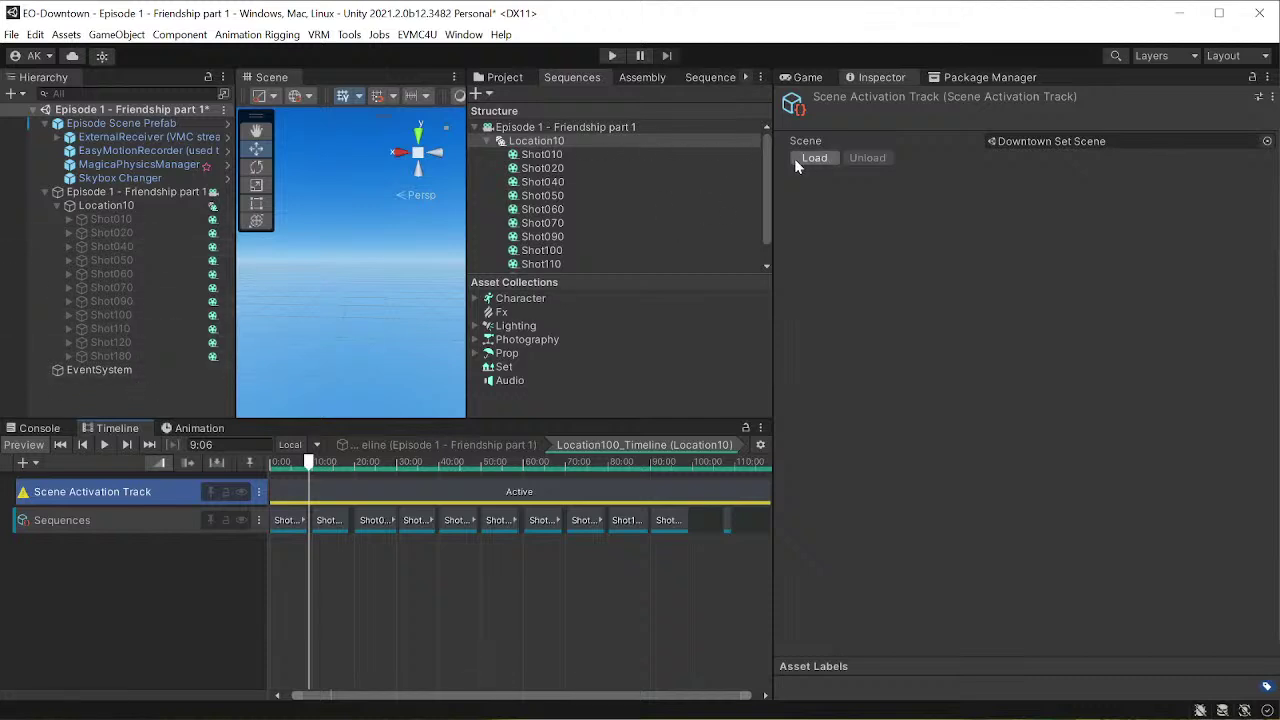
pyautogui.rightClick(537, 143)
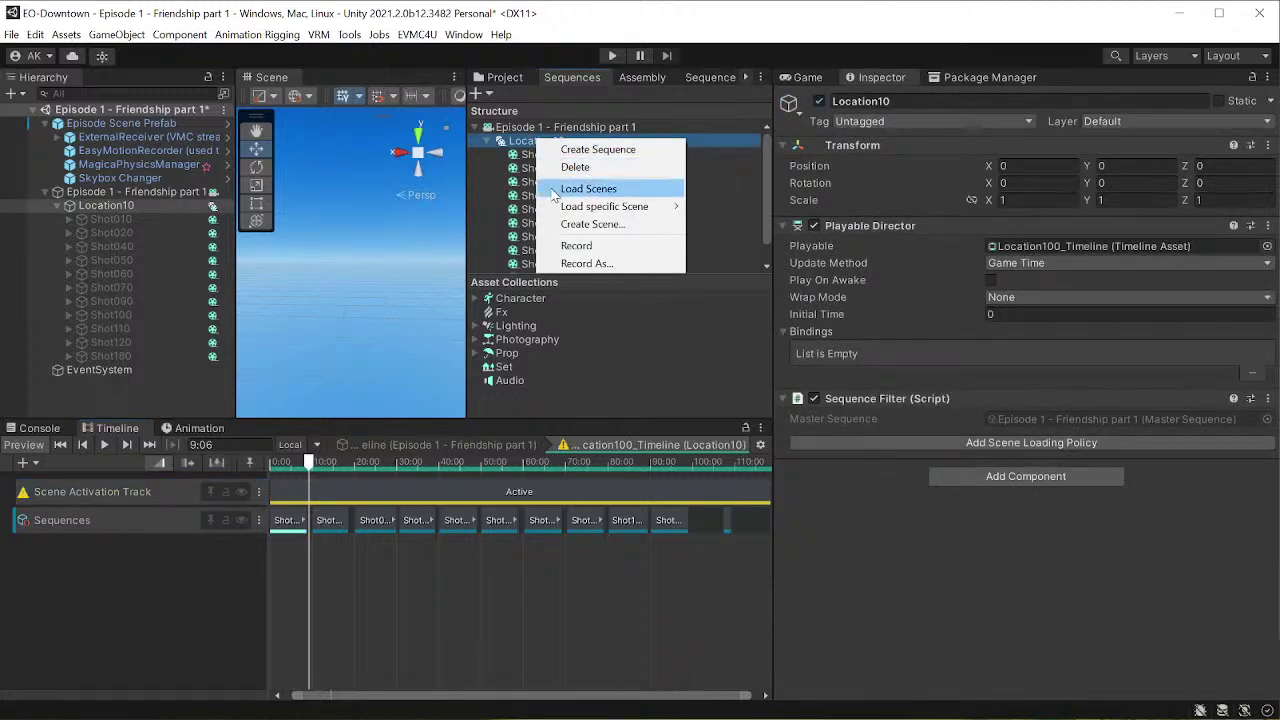
pyautogui.click(552, 191)
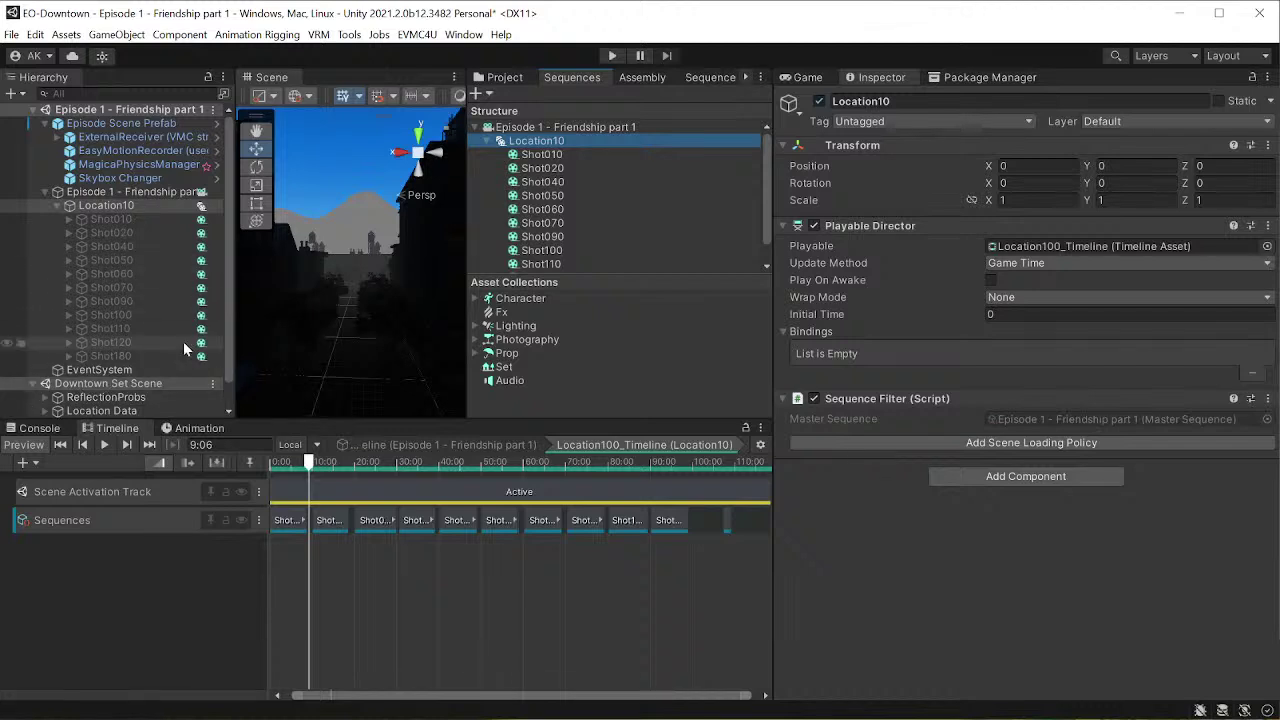
pyautogui.click(100, 386)
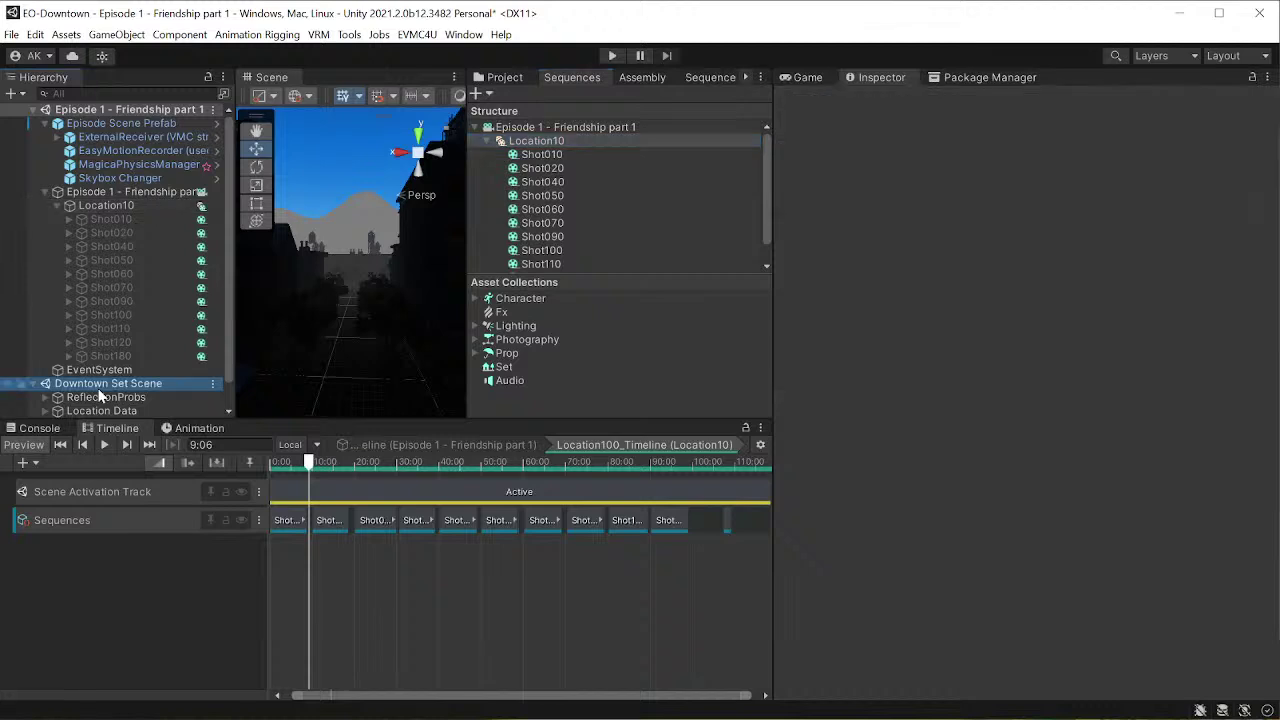
# - Show the Shot010 timeline under Location10 and preview the shot at 0:18
pyautogui.click(117, 205)
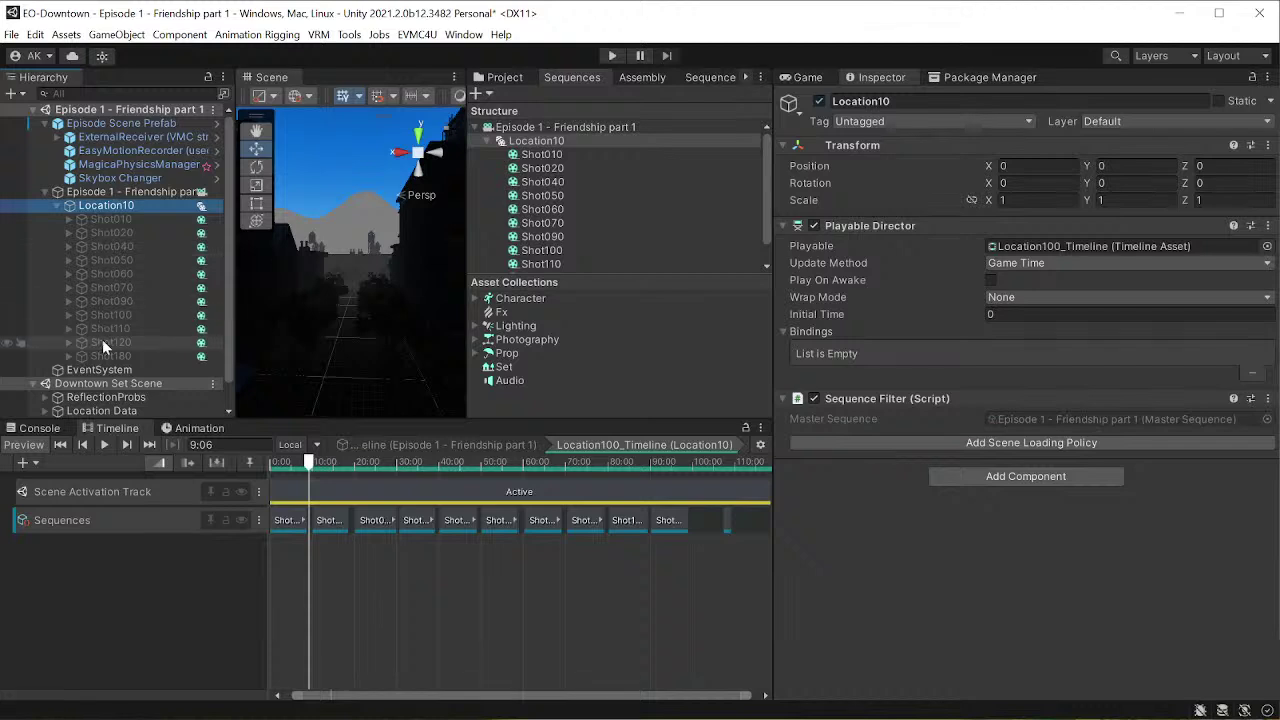
pyautogui.click(114, 219)
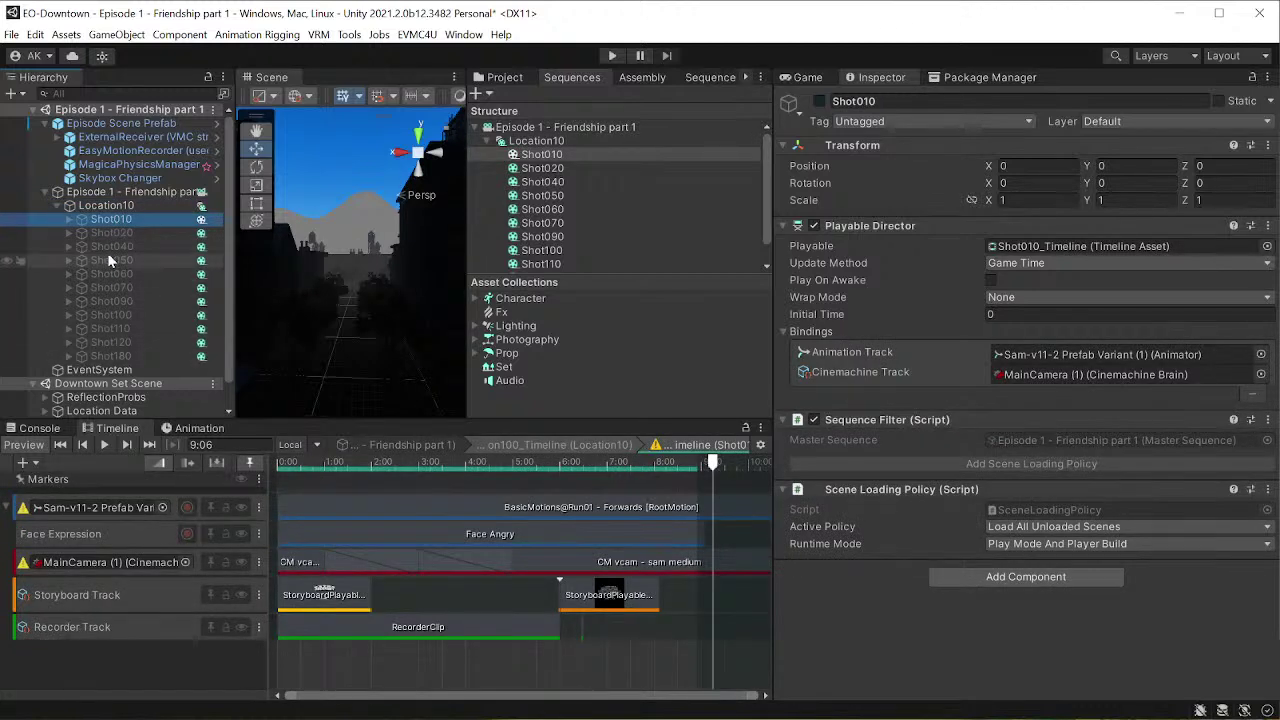
pyautogui.click(314, 462)
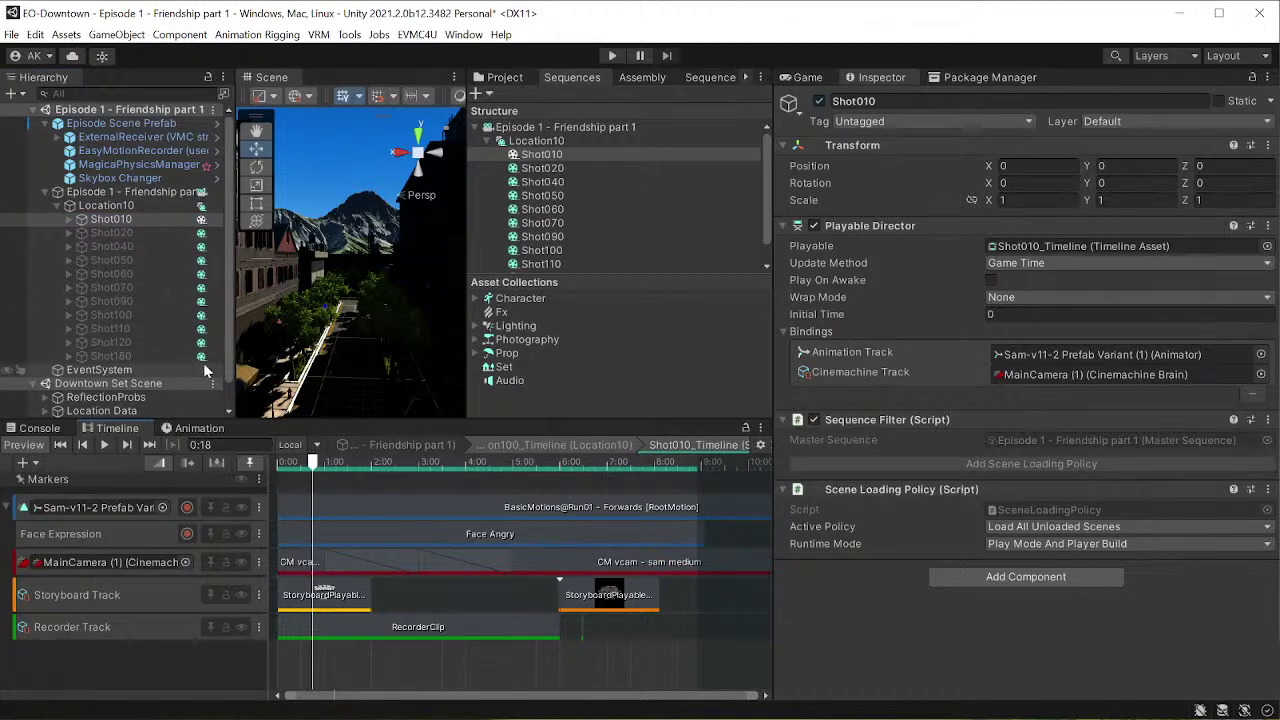
# - Preview Shot060 at 1:00 and Shot040 at 0:17 on their own timelines
pyautogui.click(114, 269)
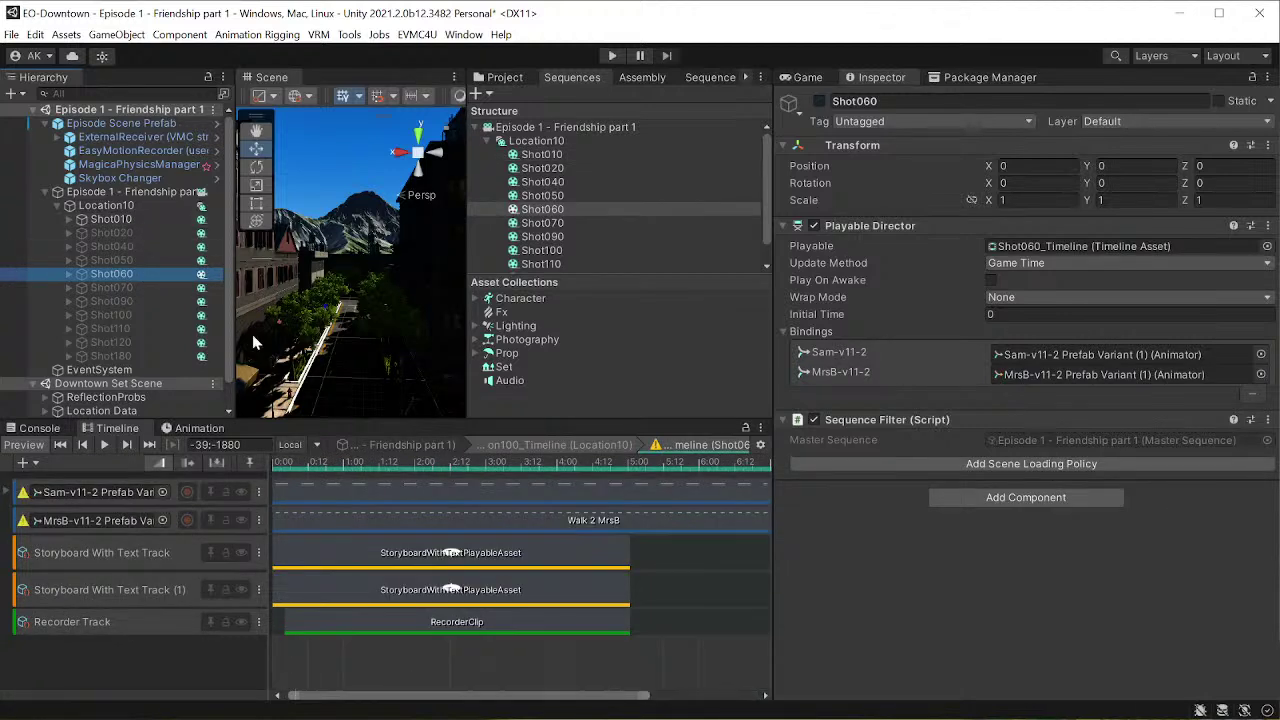
pyautogui.click(344, 464)
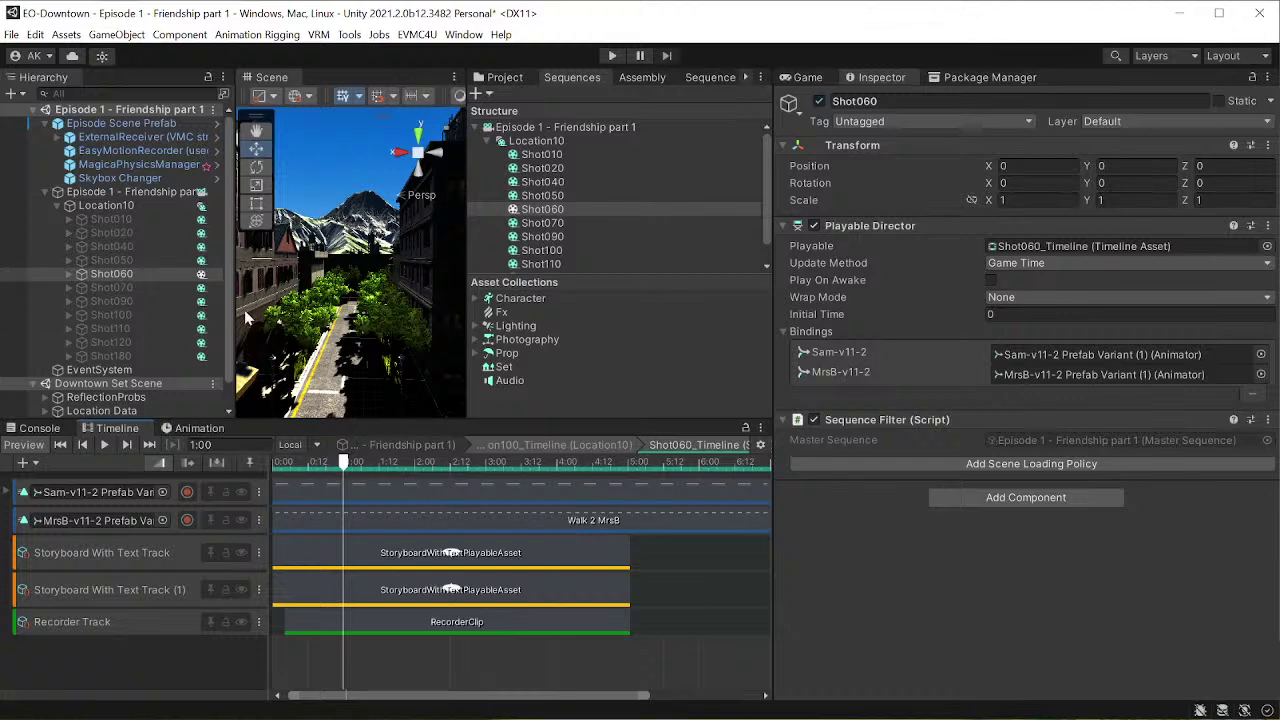
pyautogui.click(136, 243)
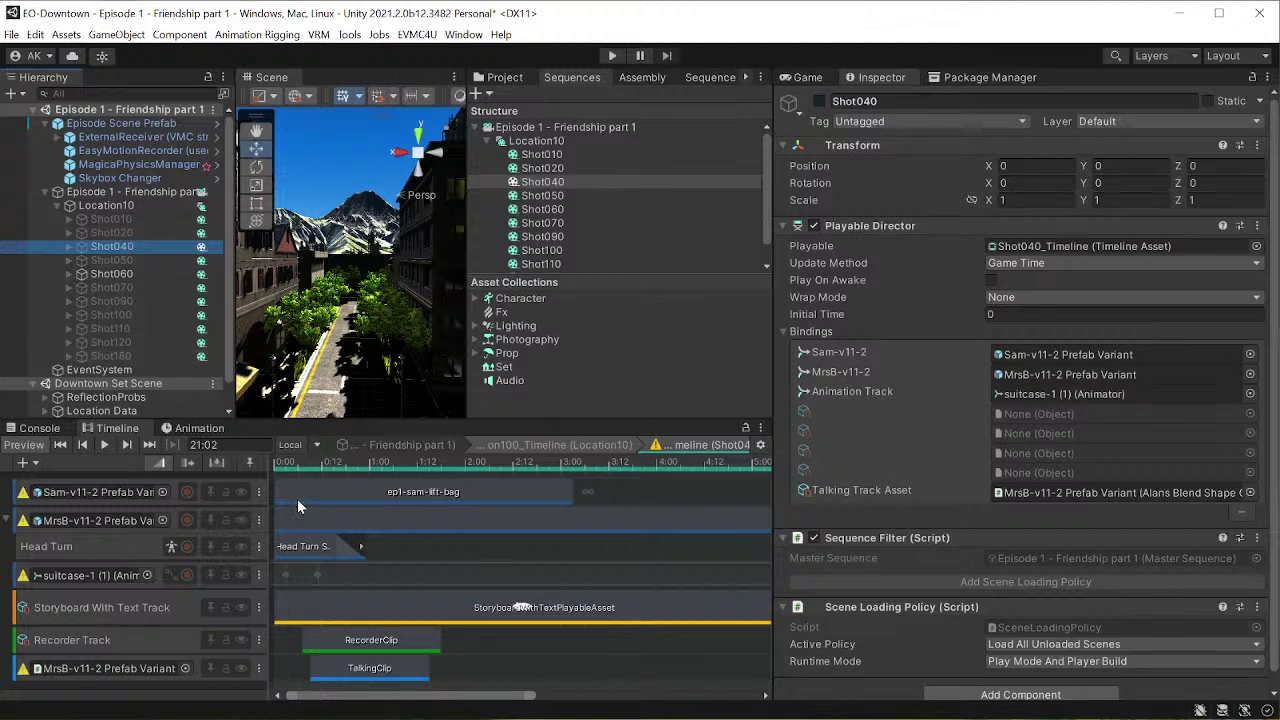
pyautogui.click(340, 466)
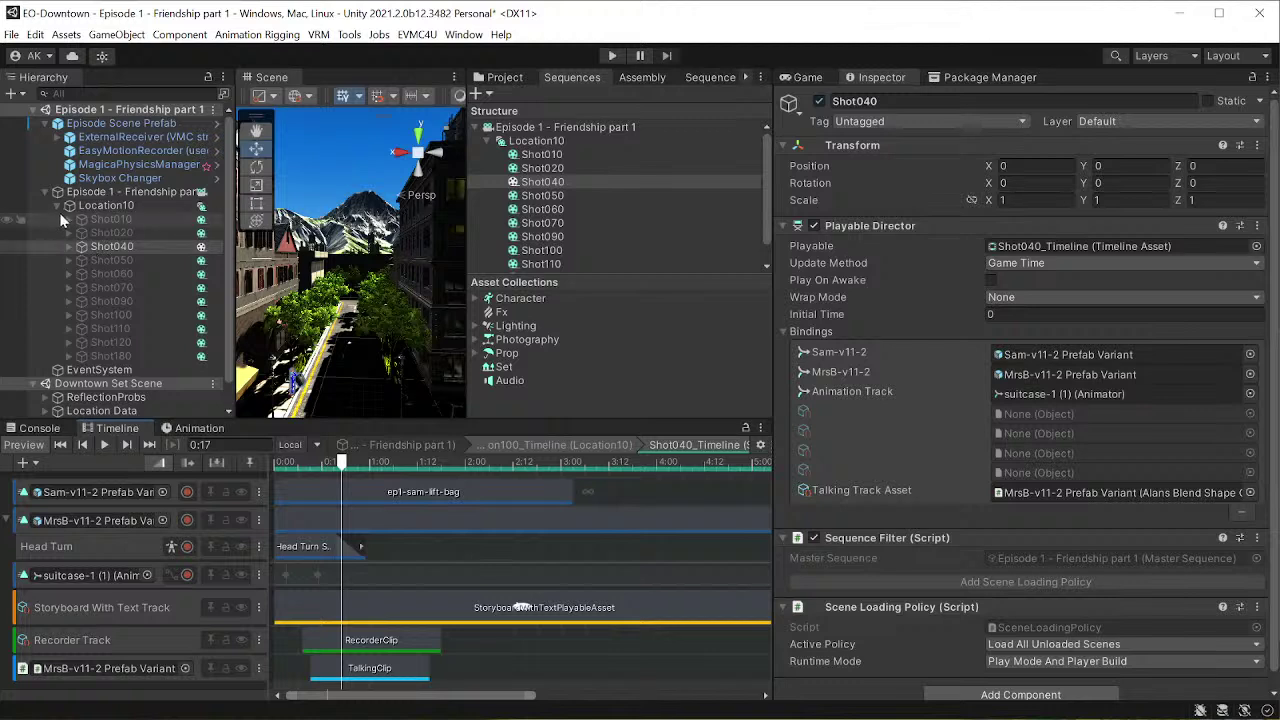
# - Show the Shot010 timeline, rewind it to 0:00 and play the shot in the Game view up to about 5:21
pyautogui.click(92, 218)
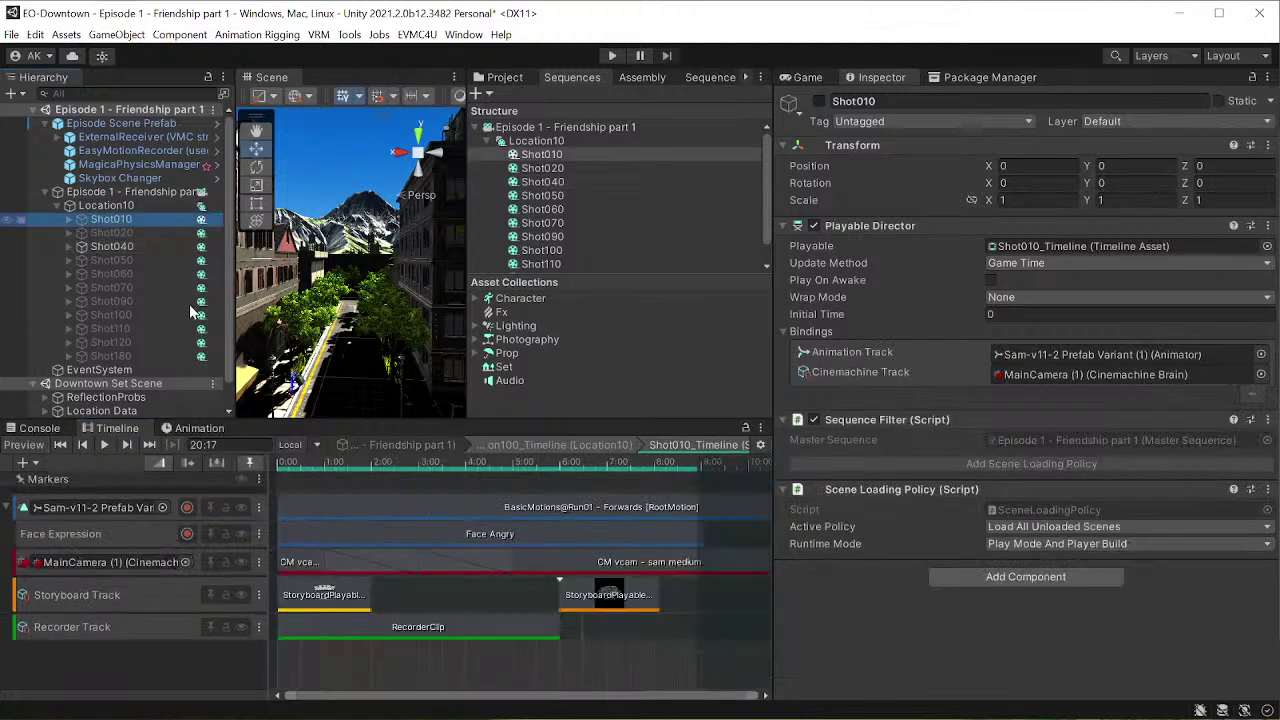
pyautogui.click(315, 463)
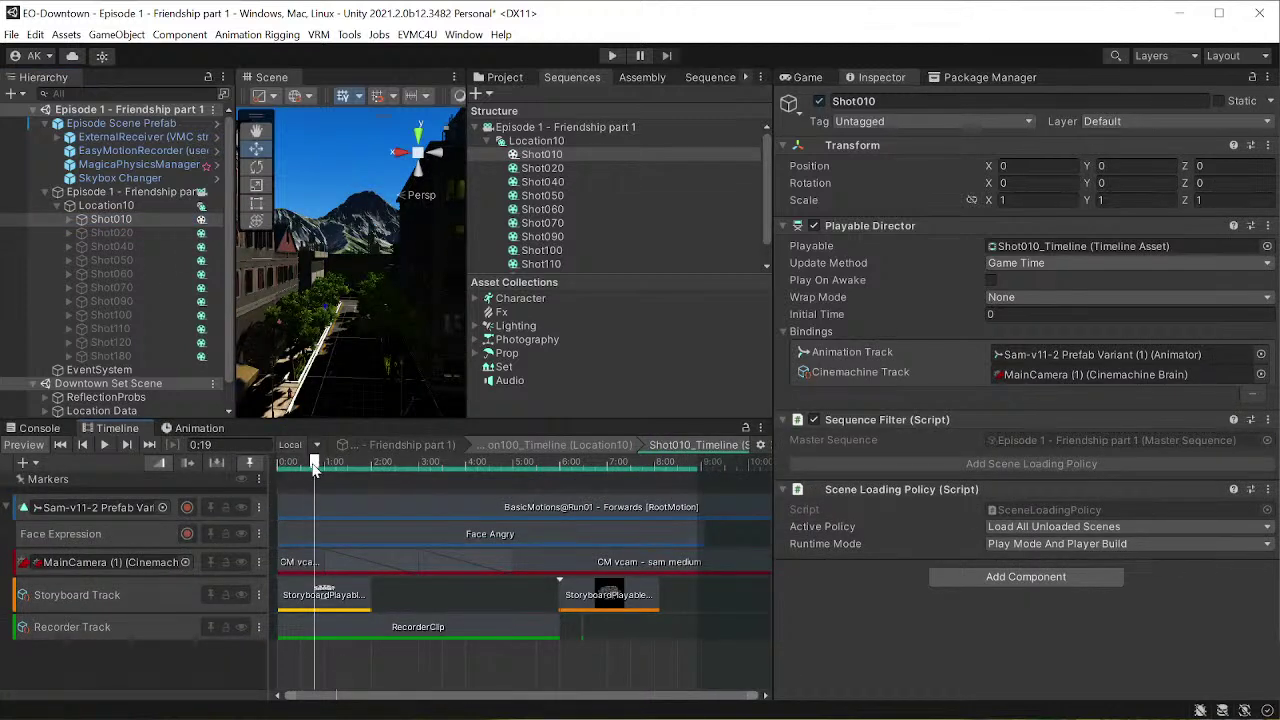
pyautogui.moveTo(314, 464); pyautogui.dragTo(272, 466)
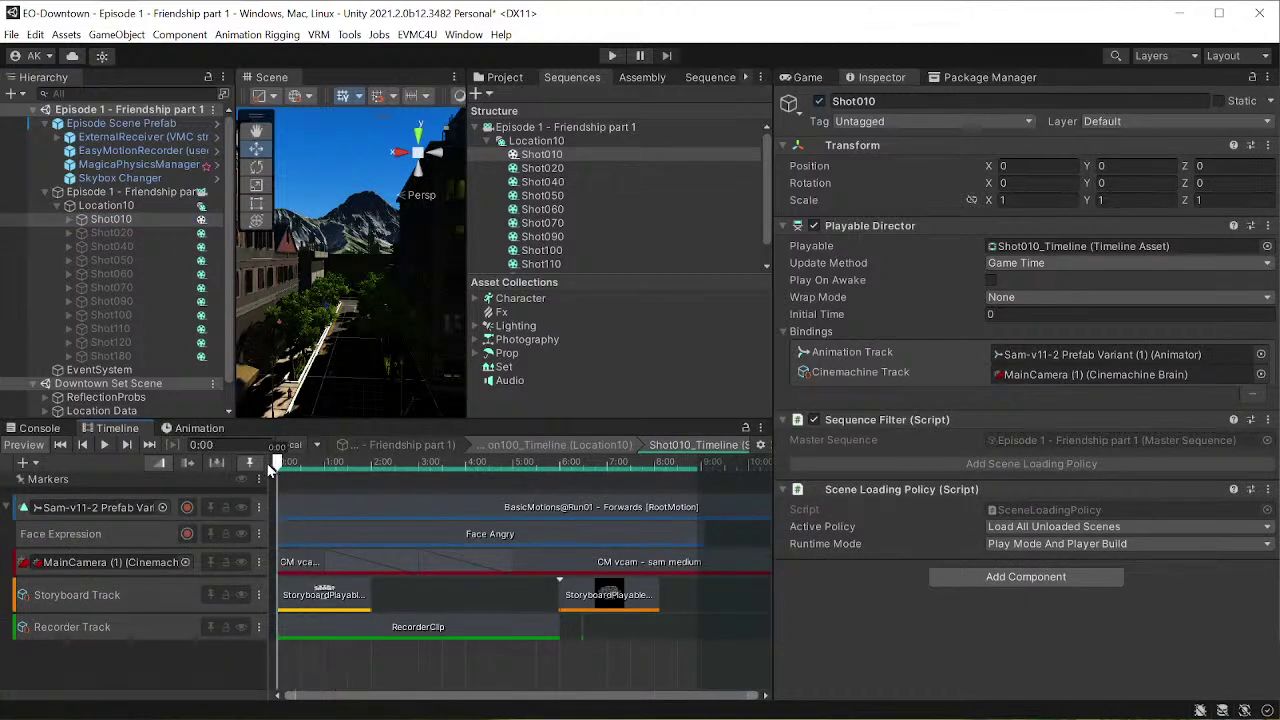
pyautogui.click(807, 78)
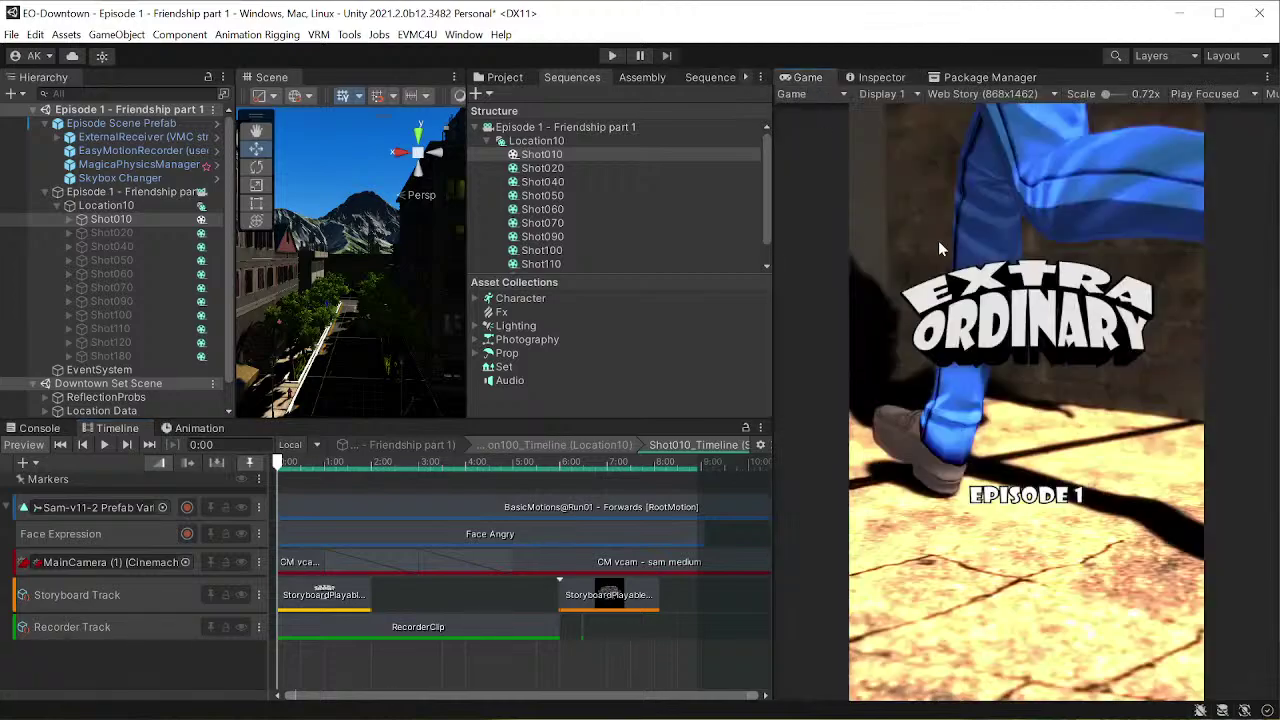
pyautogui.click(103, 445)
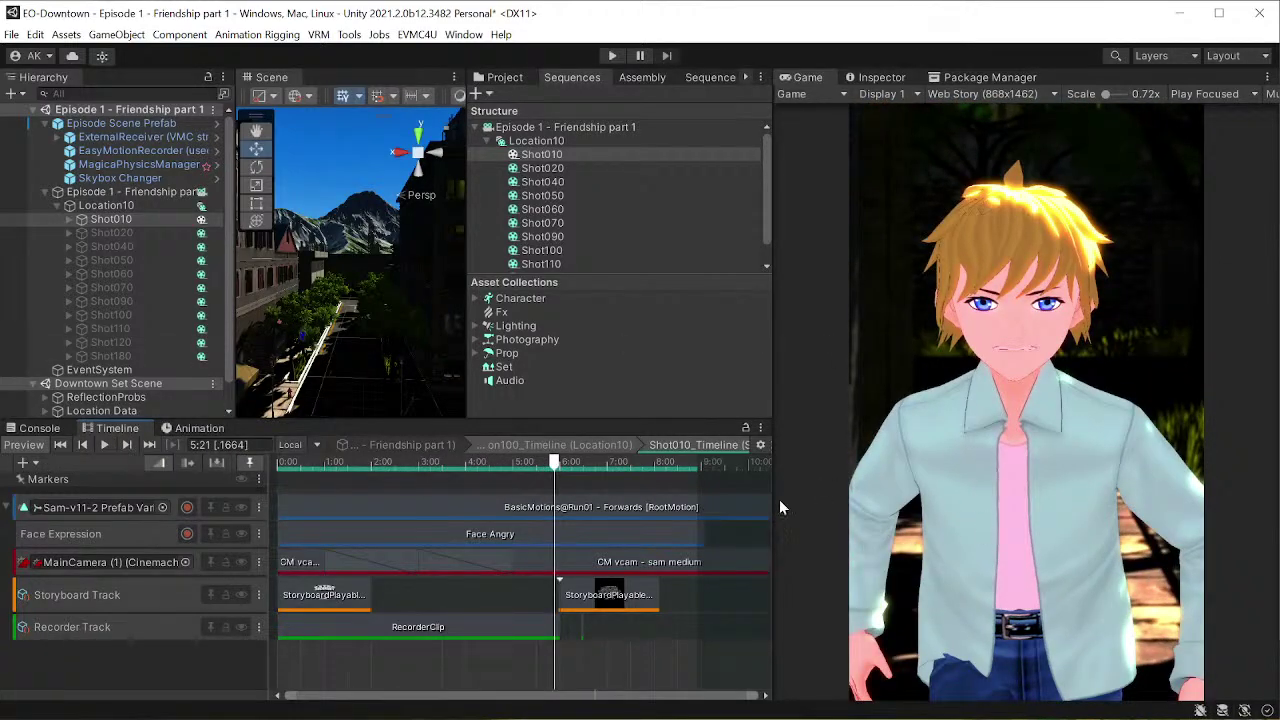
# - Expand Shot010 to show its child objects, check what selecting CM vcam - sam feet does to the timeline, and reselect Shot010
pyautogui.click(69, 219)
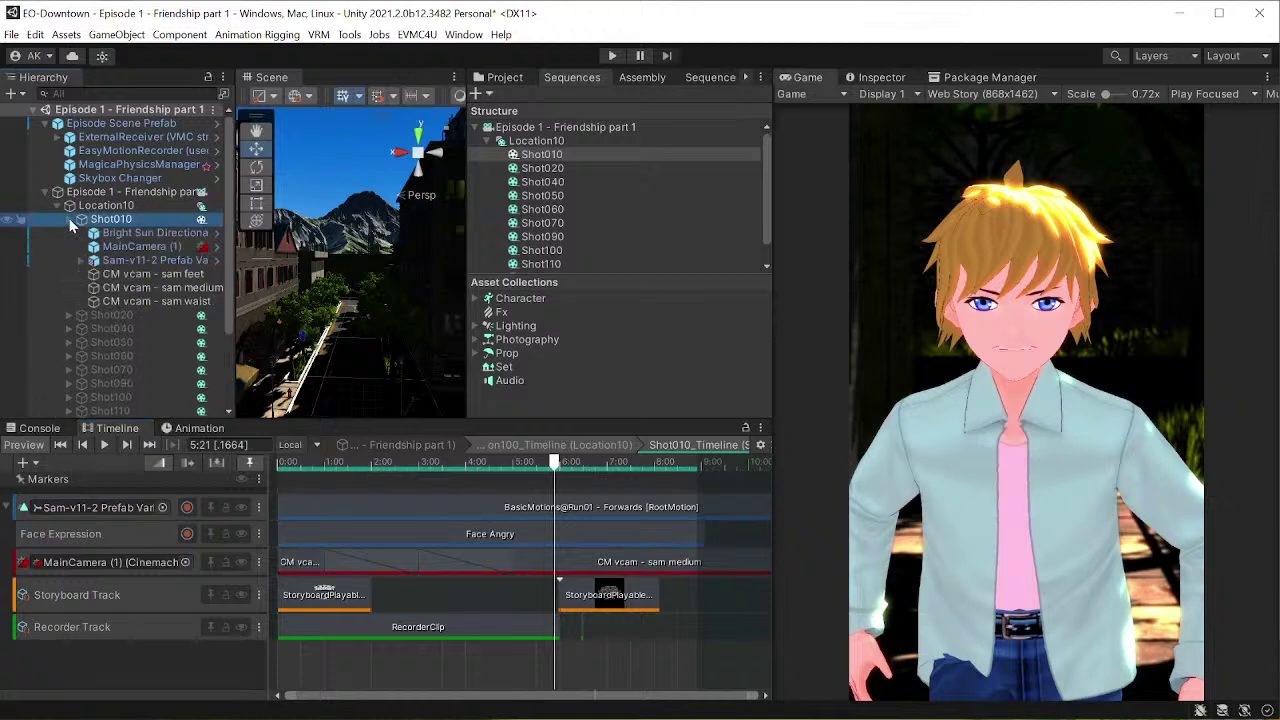
pyautogui.click(136, 271)
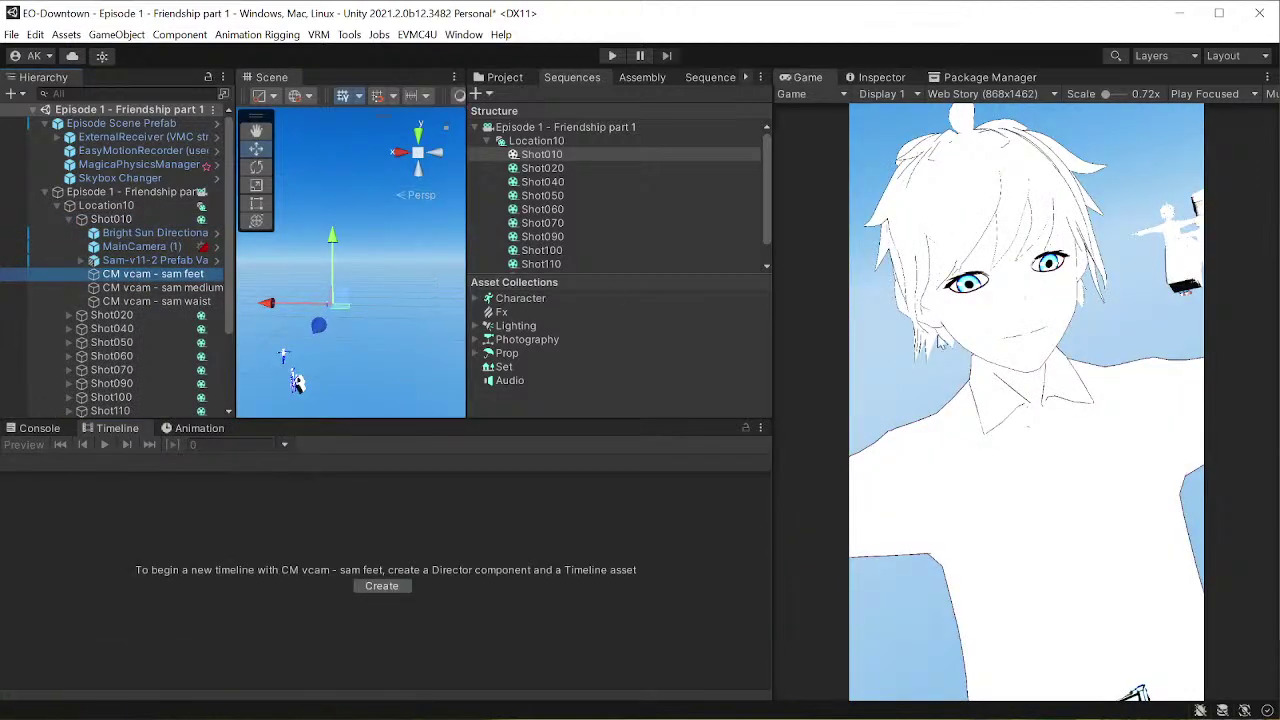
pyautogui.click(140, 221)
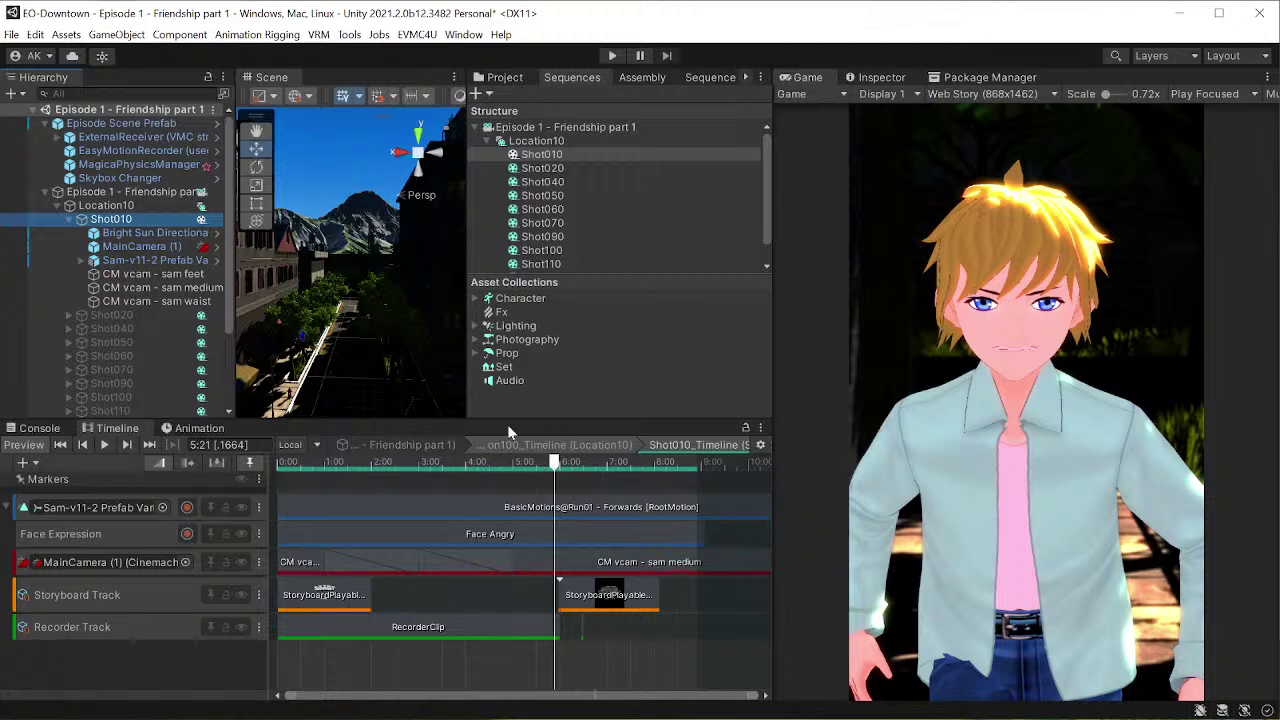
# - Lock the Timeline window and test the lock by selecting Shot020, Shot010's three virtual cameras and Shot010 again
pyautogui.click(746, 430)
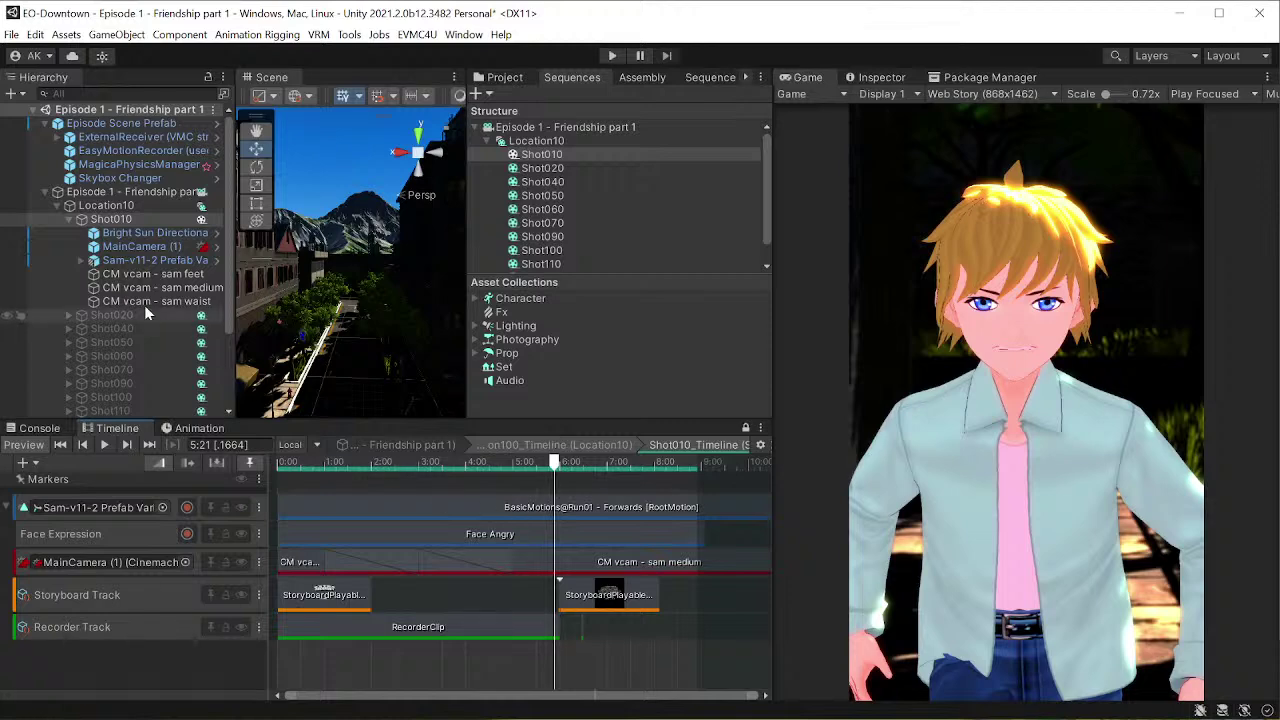
pyautogui.click(93, 317)
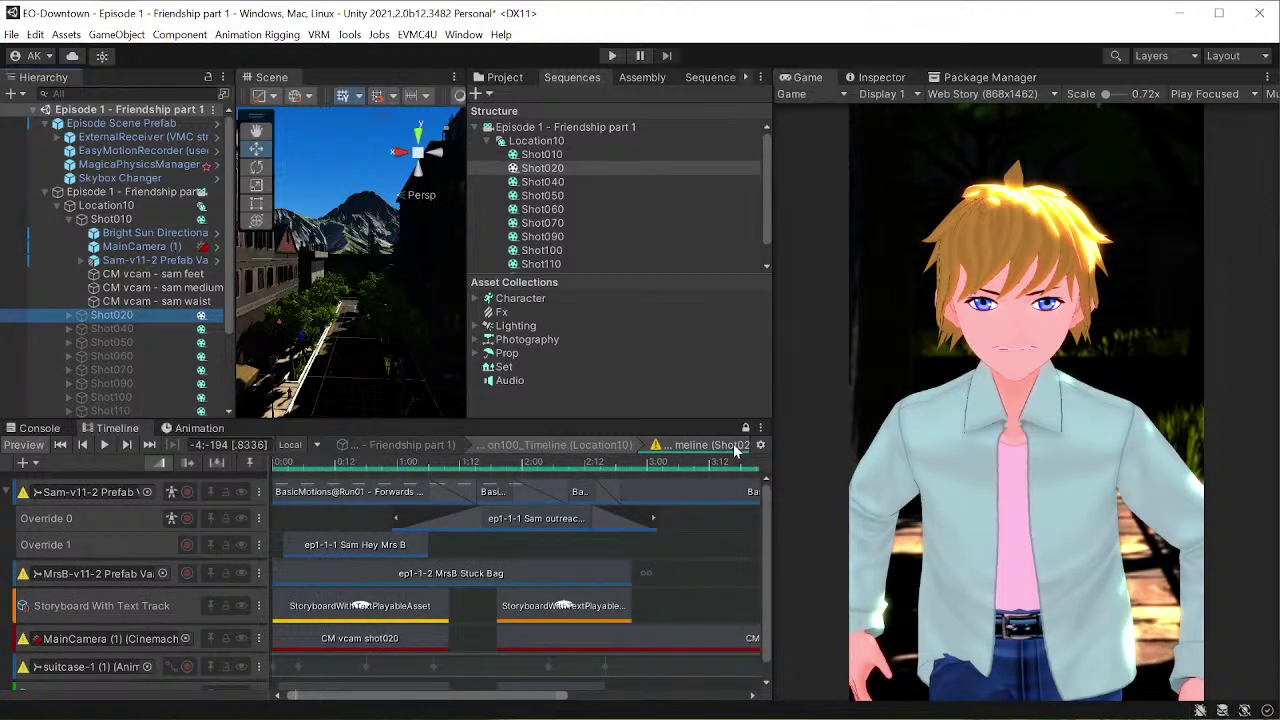
pyautogui.click(144, 302)
pyautogui.click(140, 287)
pyautogui.click(145, 274)
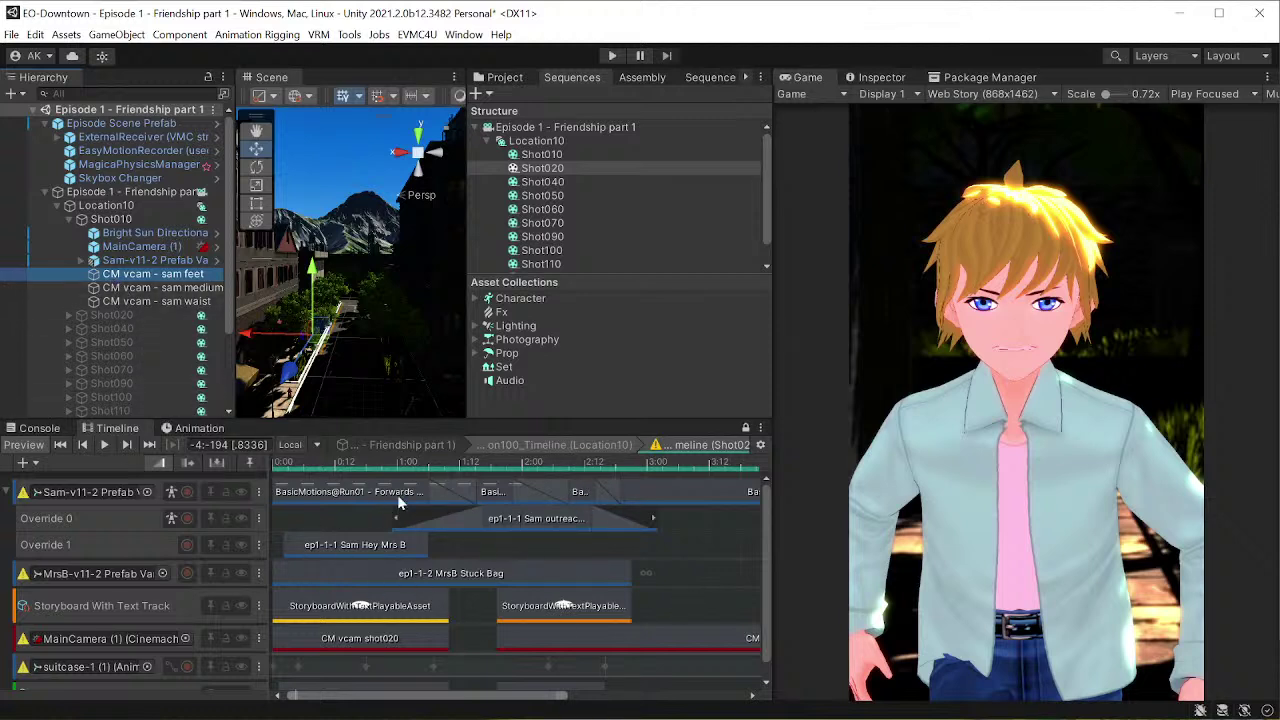
pyautogui.click(108, 220)
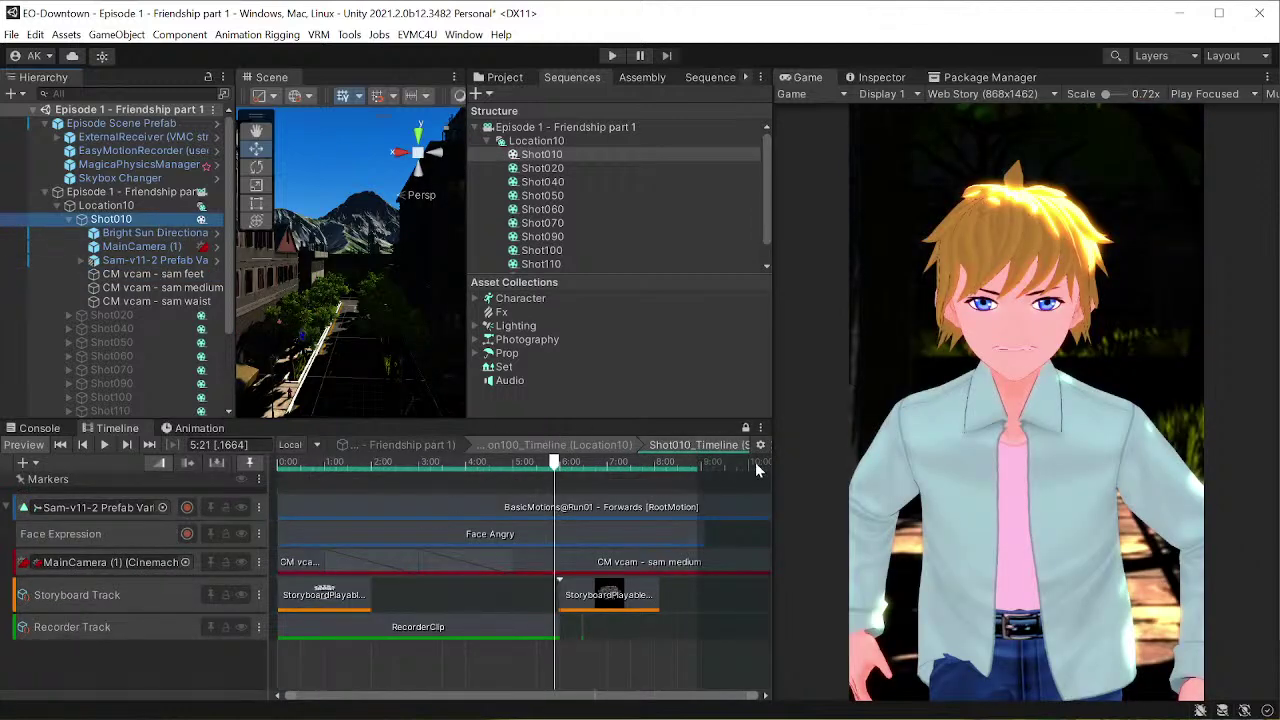
# - Widen the Timeline area and examine Shot010's child objects, including the Cinemachine settings of its virtual cameras
pyautogui.moveTo(768, 475); pyautogui.dragTo(882, 475)
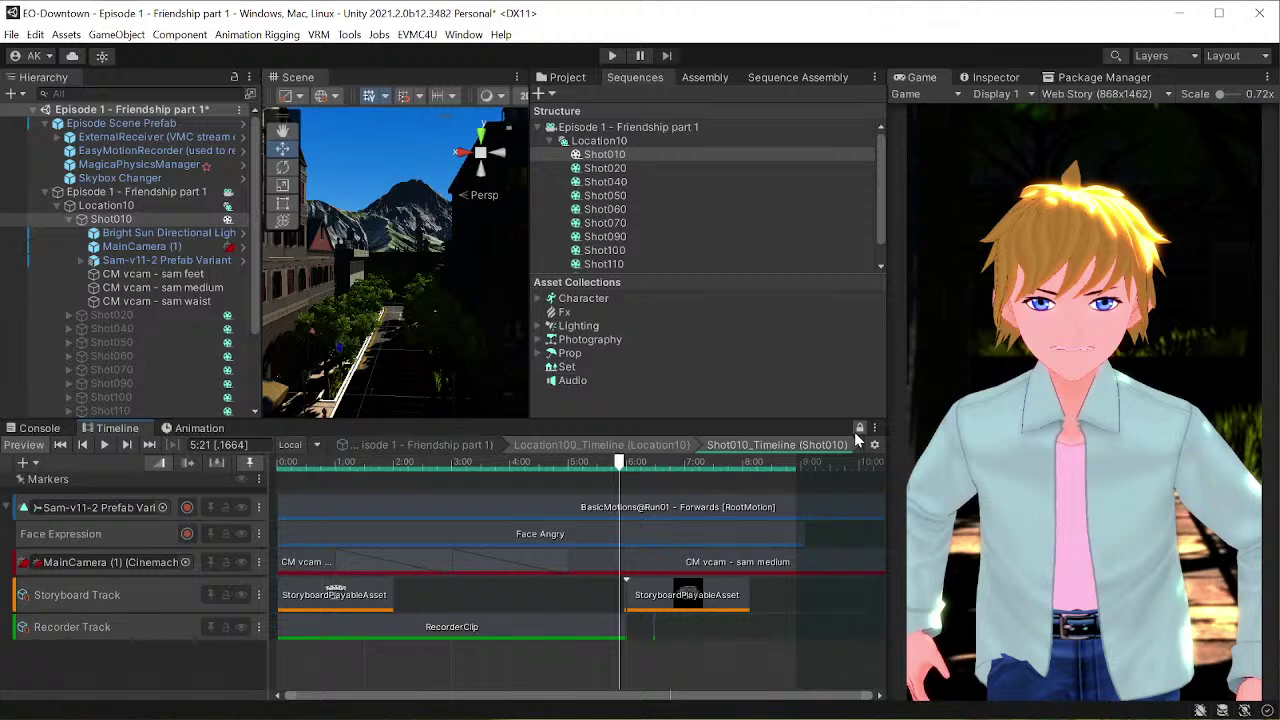
pyautogui.click(142, 234)
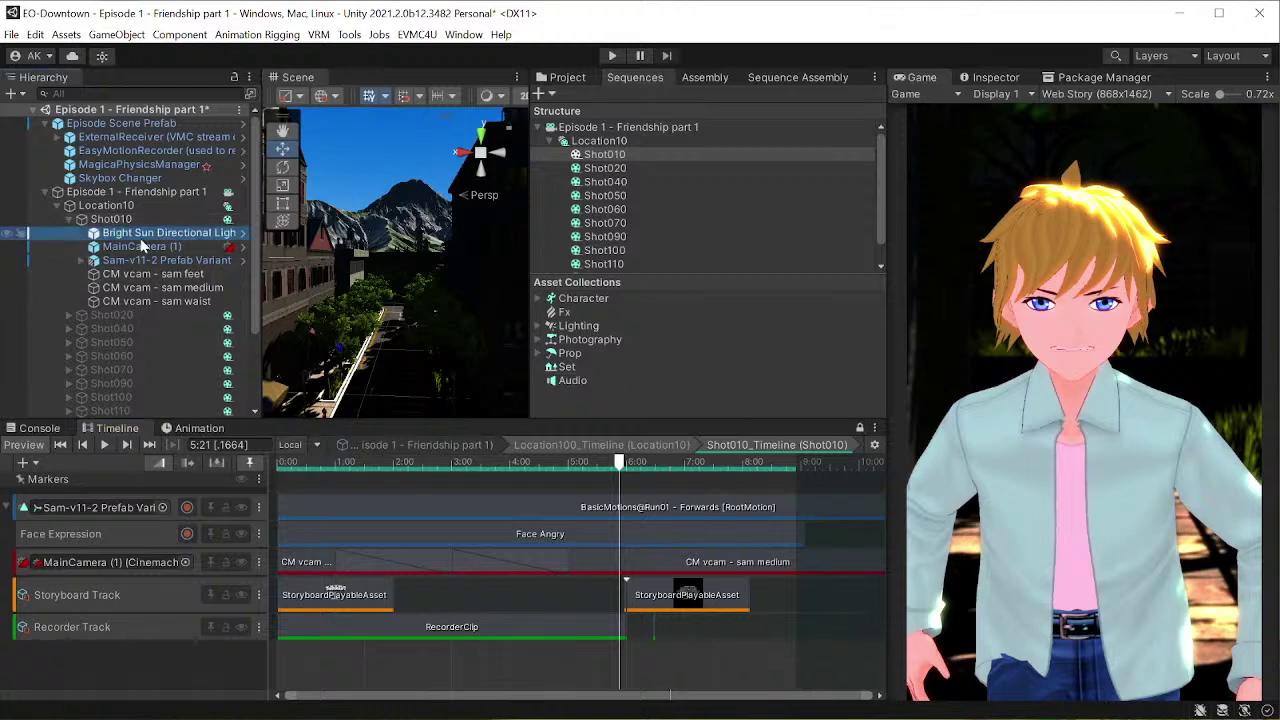
pyautogui.press('Down')
pyautogui.press('Down')
pyautogui.press('Down')
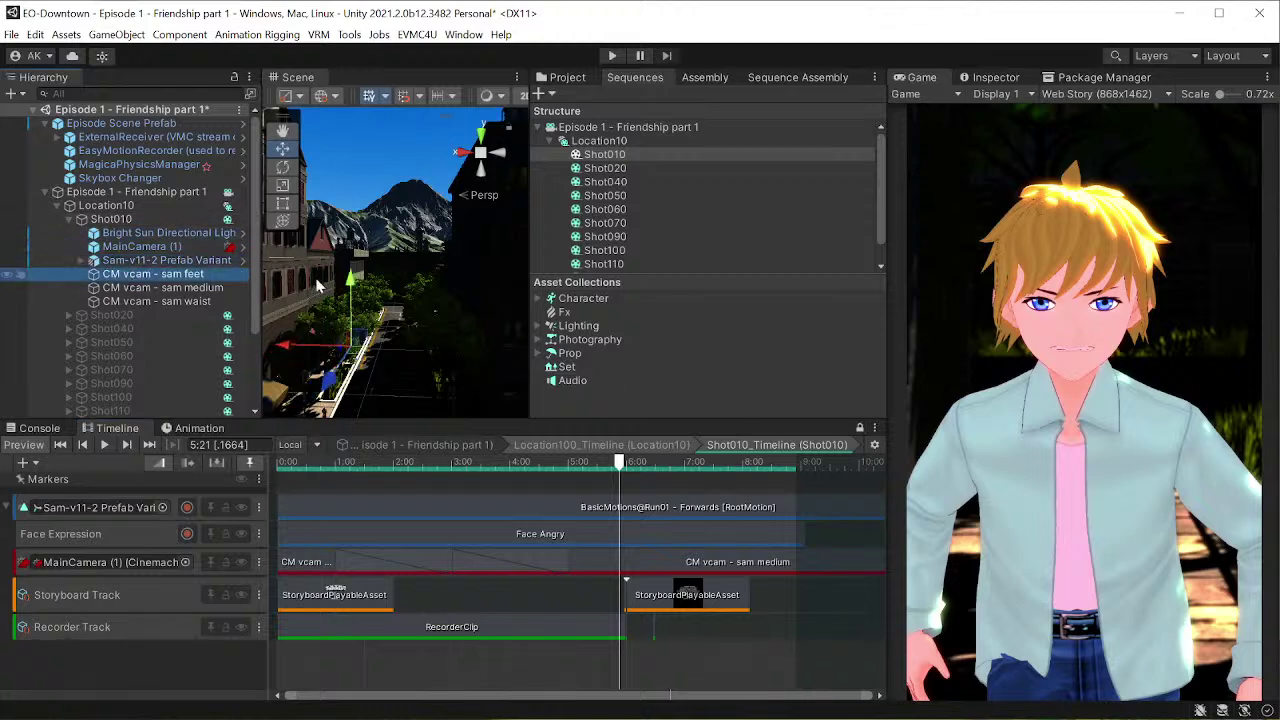
pyautogui.click(996, 78)
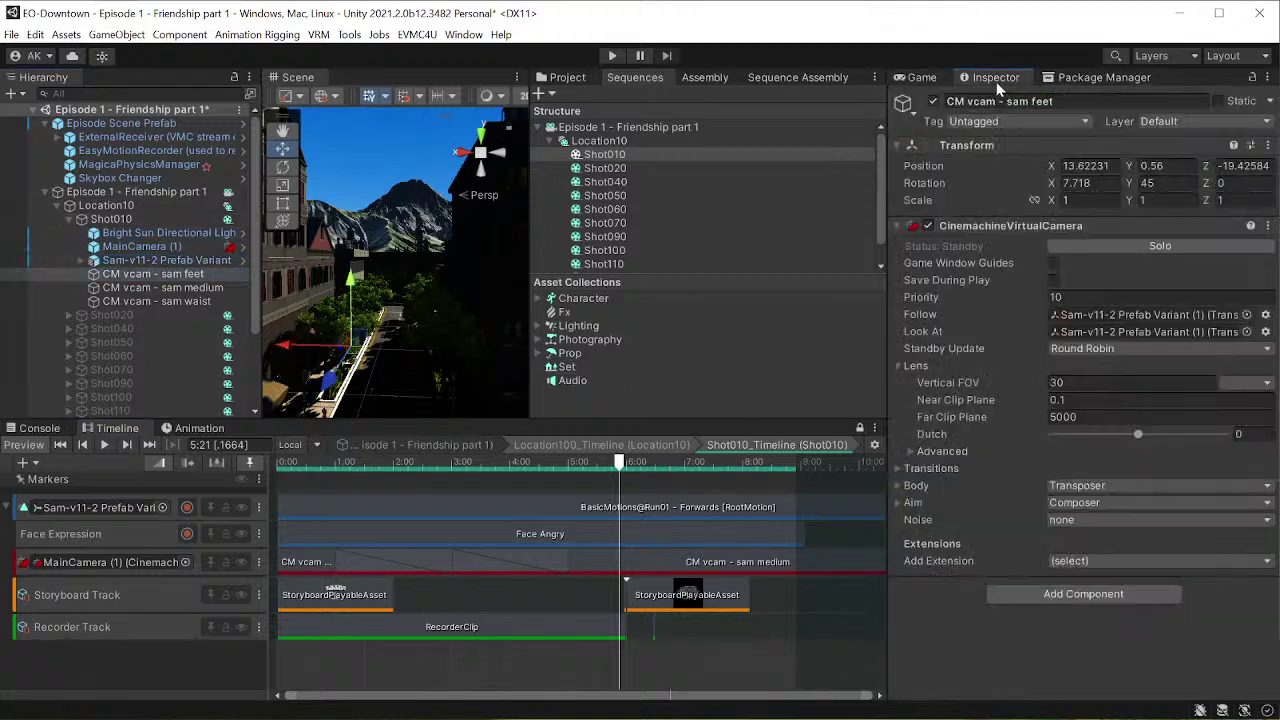
pyautogui.click(140, 288)
pyautogui.press('Down')
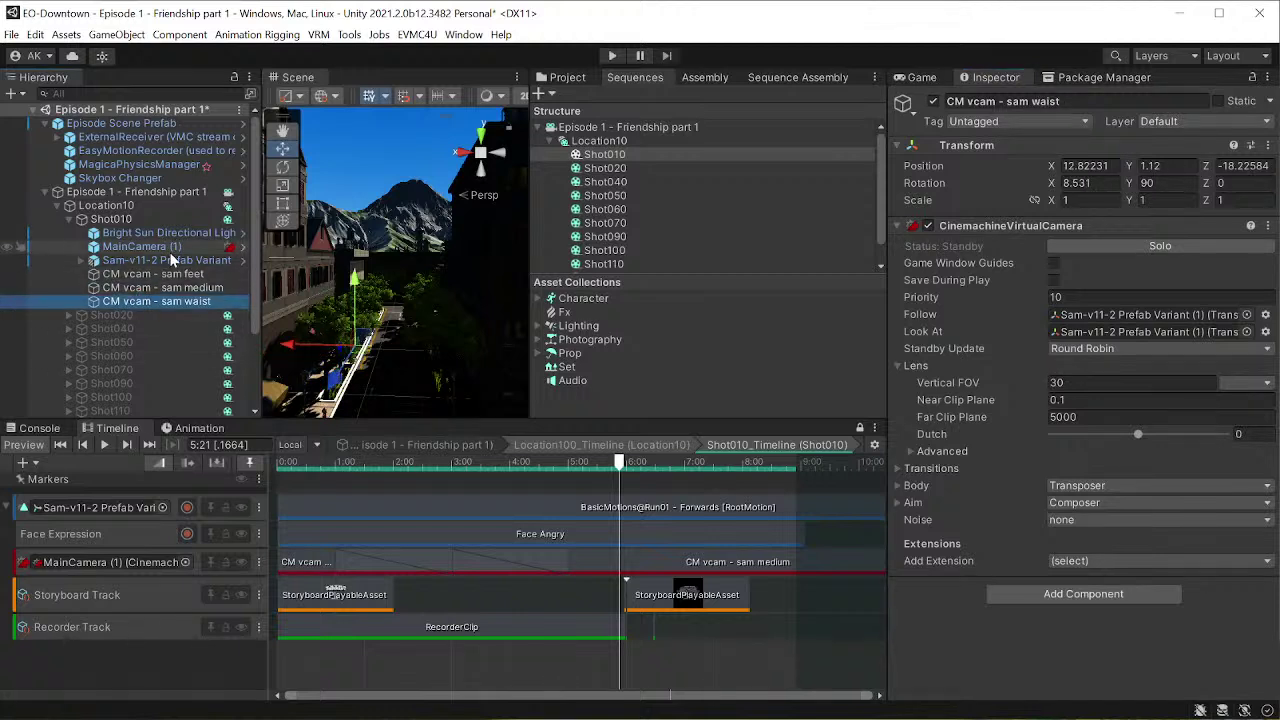
# - Scrub the Shot010 timeline in the Game view from 0:00 through 2:20 to 5:21 to show the camera transitions
pyautogui.click(125, 219)
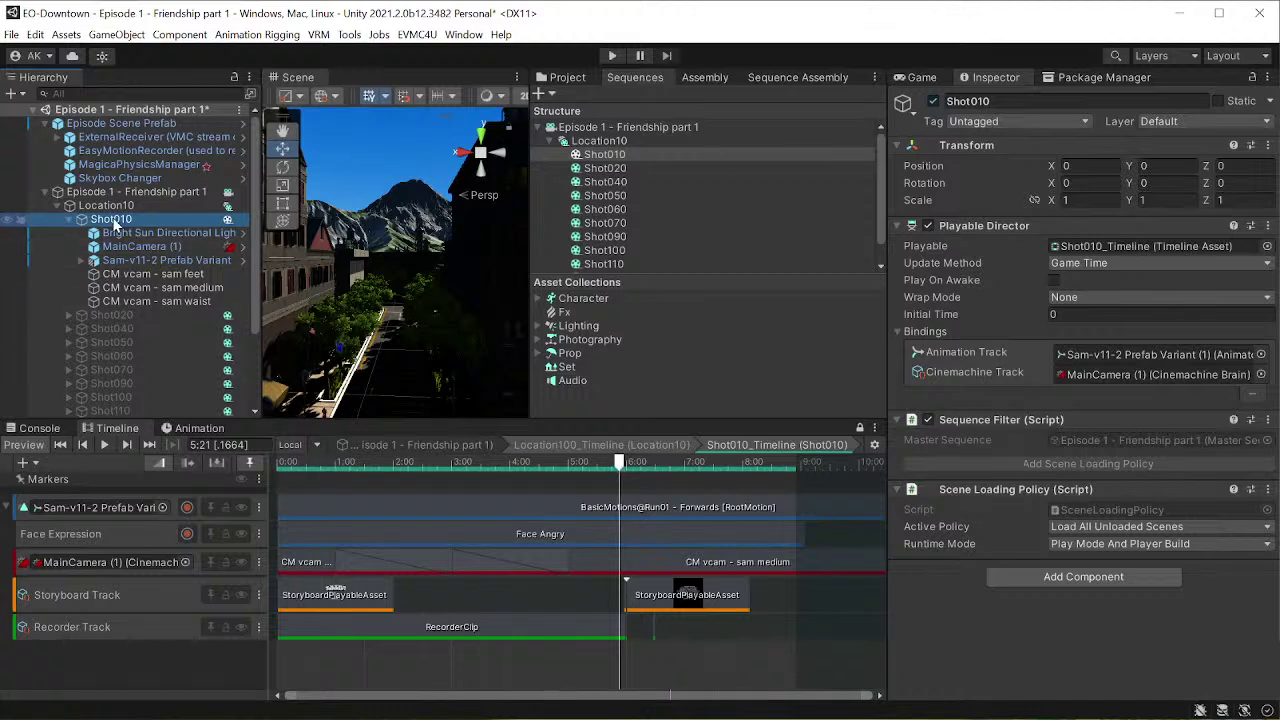
pyautogui.moveTo(620, 462); pyautogui.dragTo(252, 444)
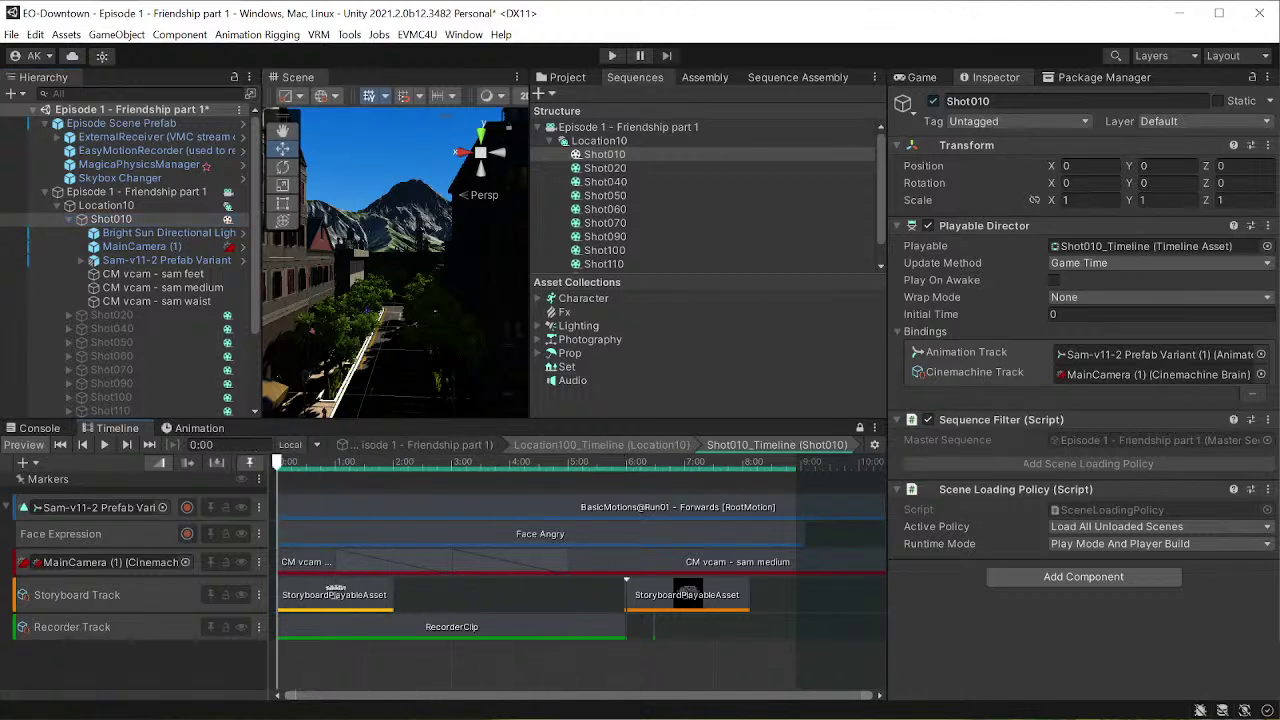
pyautogui.click(904, 80)
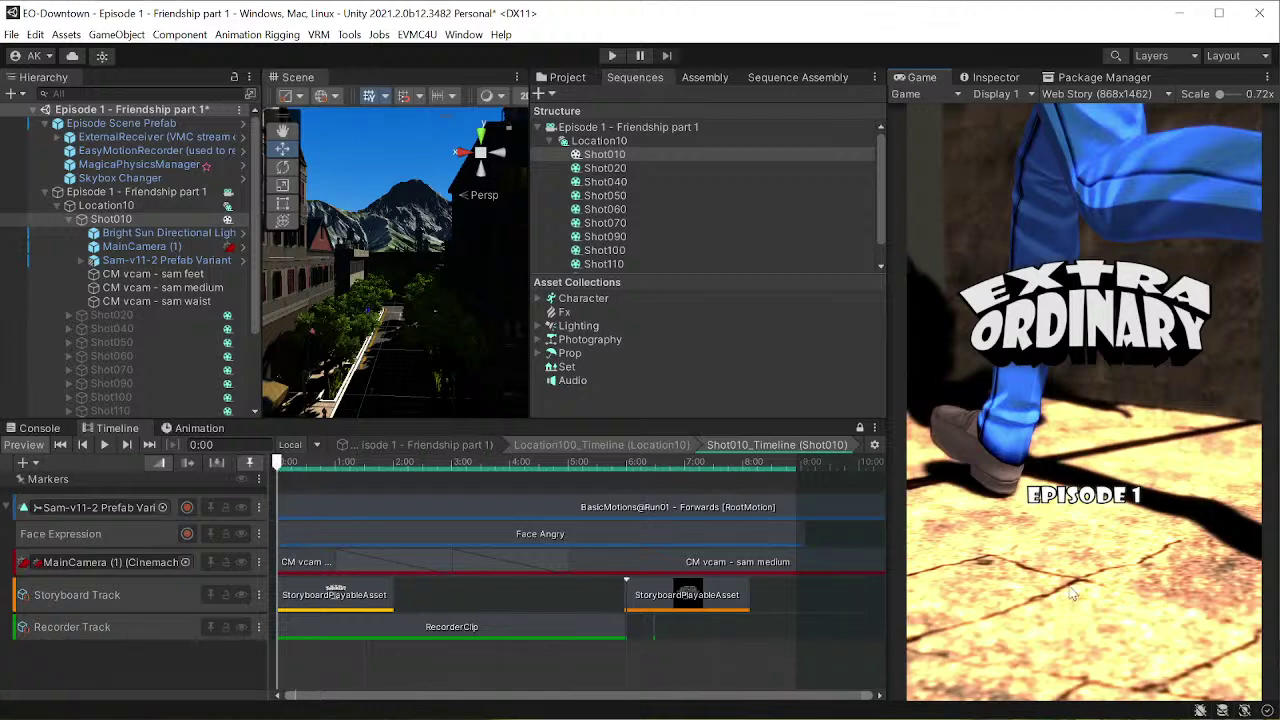
pyautogui.moveTo(286, 468); pyautogui.dragTo(443, 478)
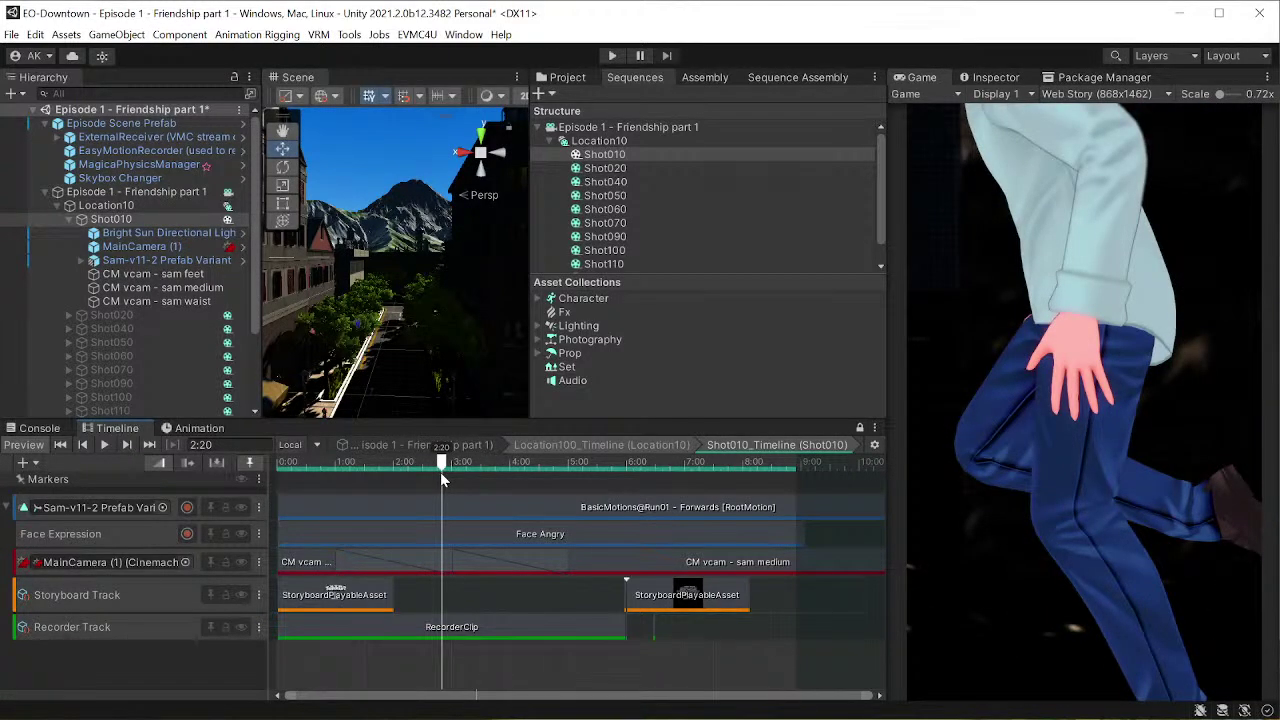
pyautogui.moveTo(442, 473); pyautogui.dragTo(619, 495)
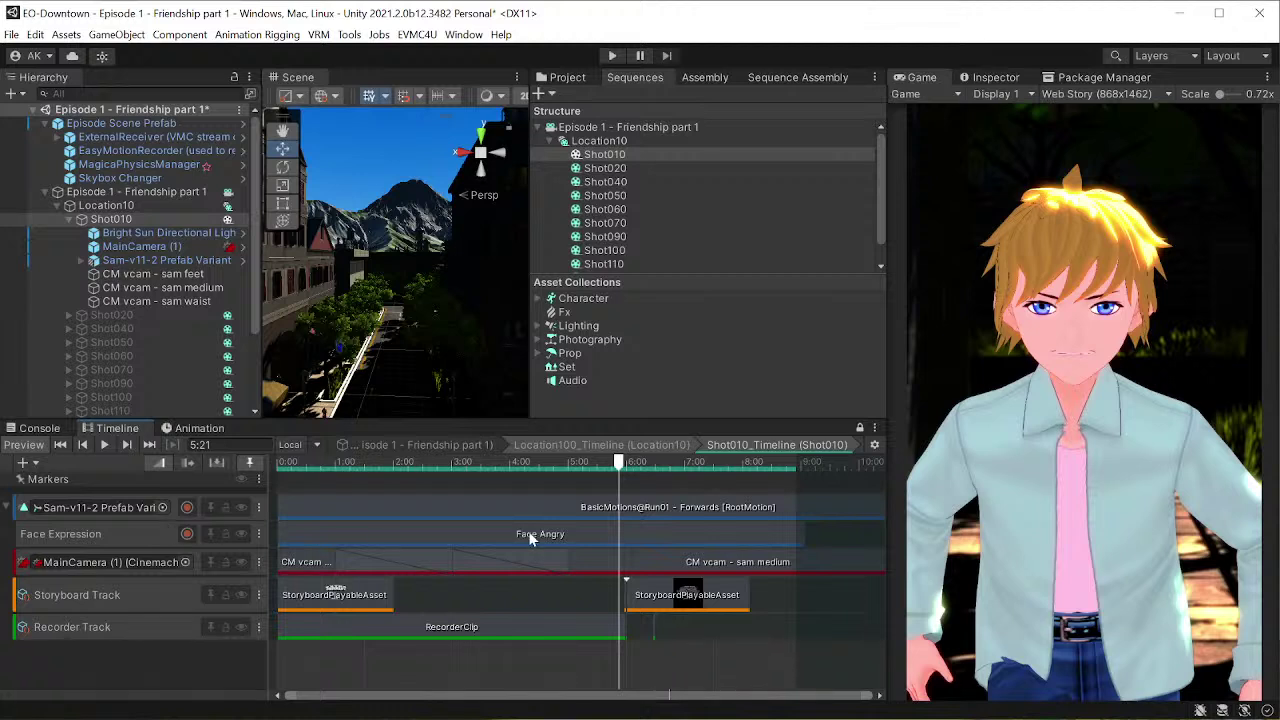
# - Point out Shot010's Sam-v11-2 animation track and the Sam-v11-2 Prefab Variant object bound to it
pyautogui.click(170, 512)
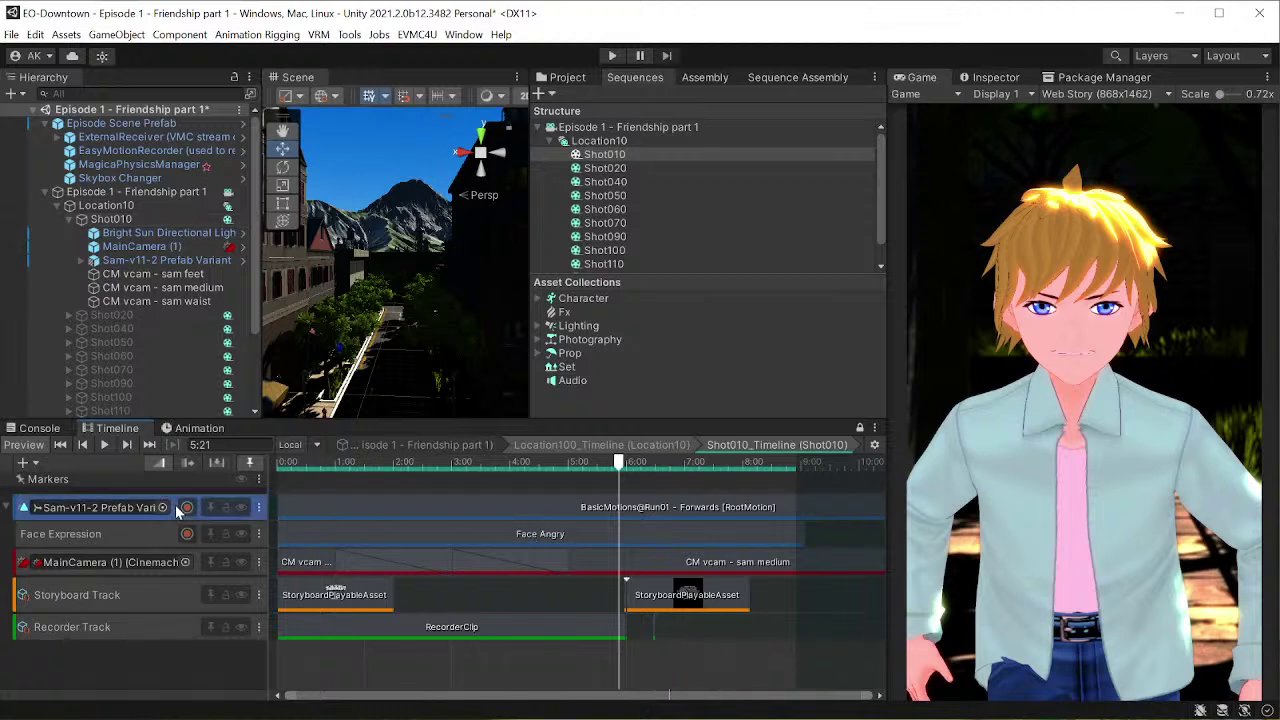
pyautogui.click(127, 261)
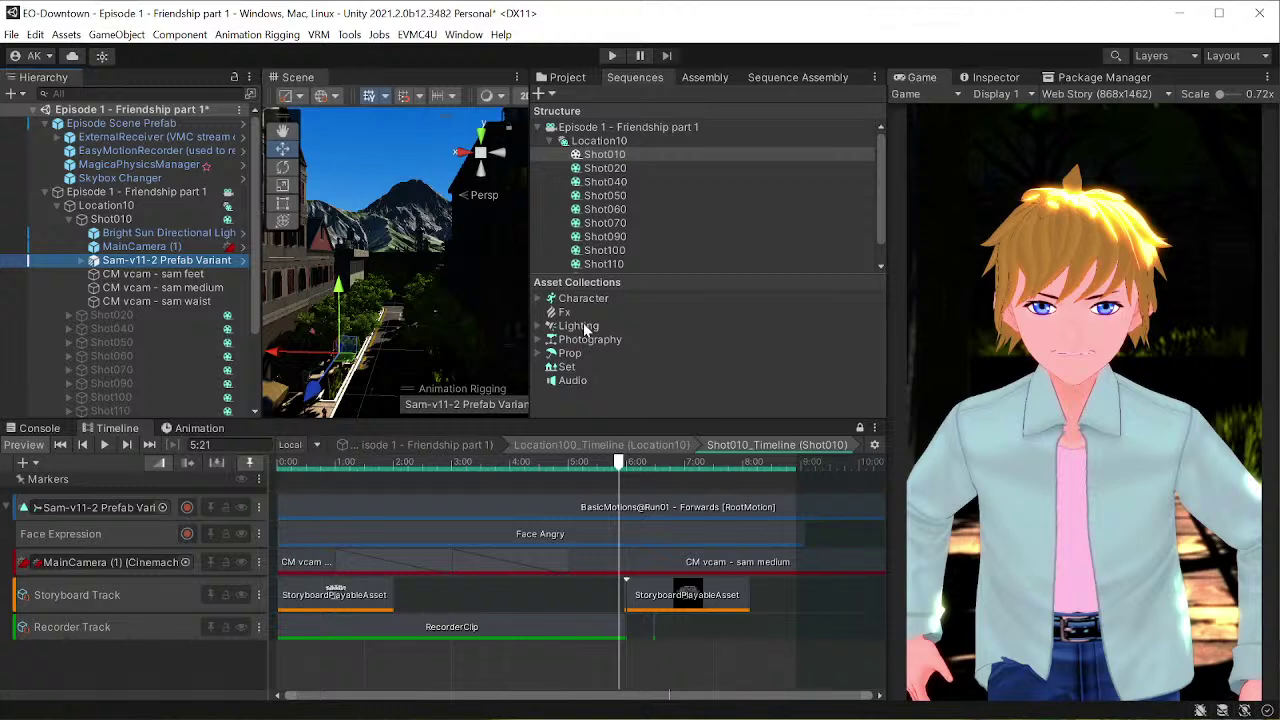
pyautogui.click(163, 261)
pyautogui.click(176, 514)
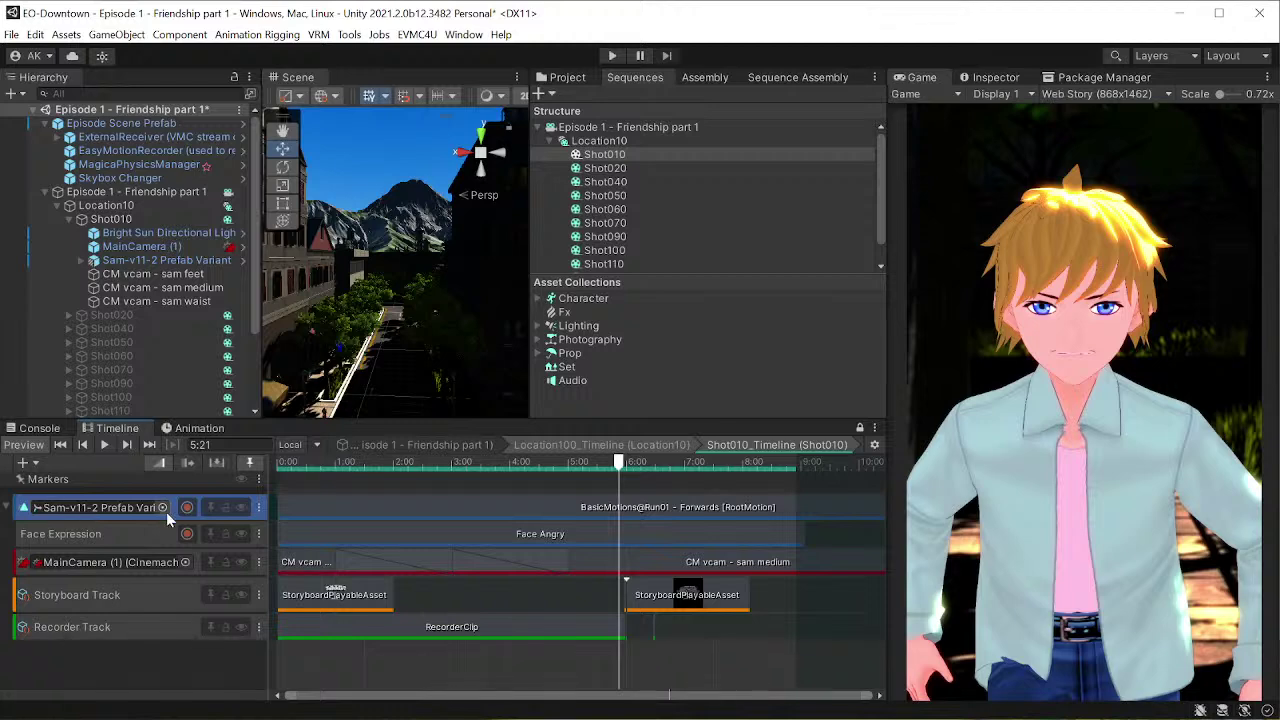
# - Frame the Sam-v11-2 Prefab Variant in the Scene view and preview its BasicMotions run clip at 5:08
pyautogui.click(133, 261)
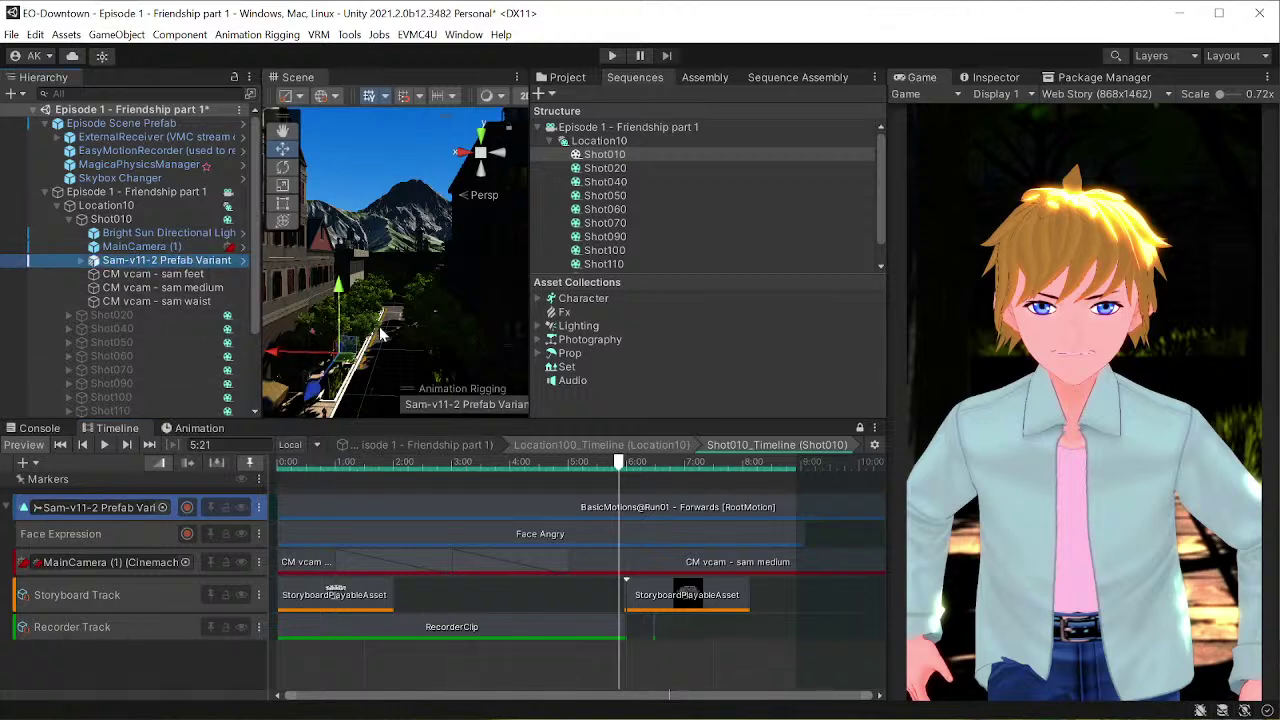
pyautogui.press('f')
pyautogui.scroll(3, 406, 278)
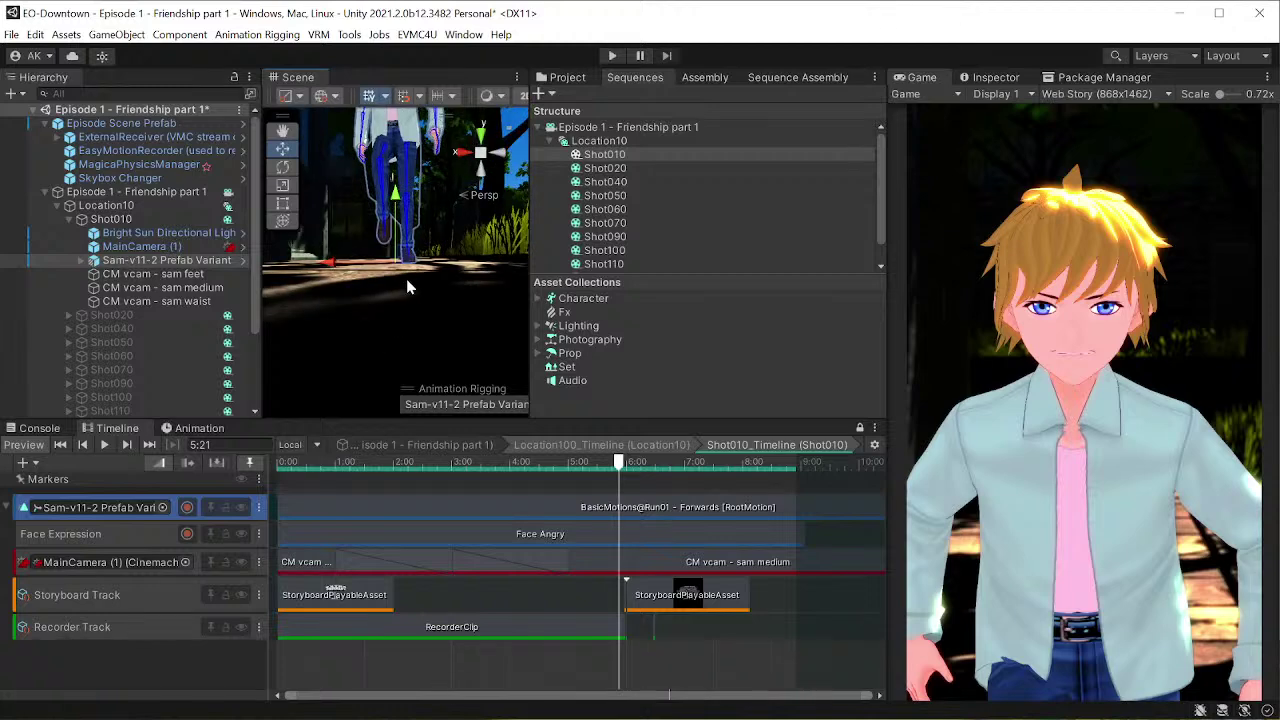
pyautogui.scroll(-5, 392, 153)
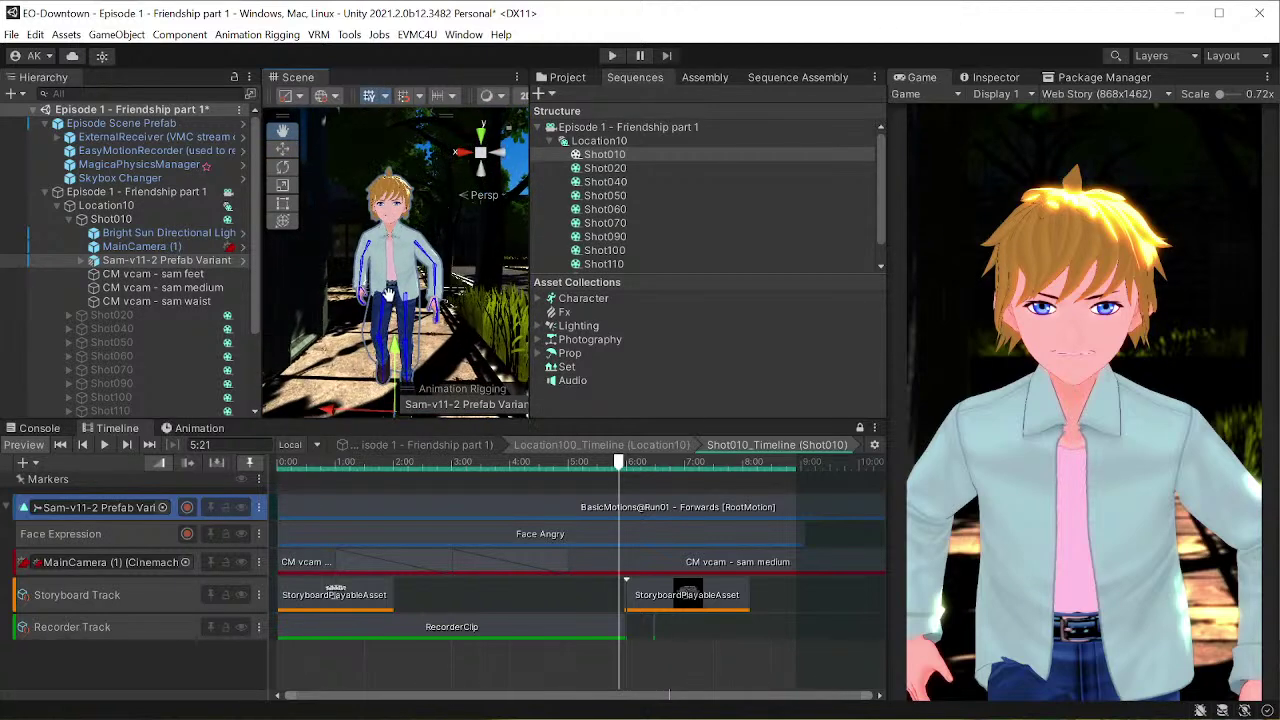
pyautogui.keyDown('alt'); pyautogui.moveTo(400, 260); pyautogui.dragTo(362, 262); pyautogui.keyUp('alt')
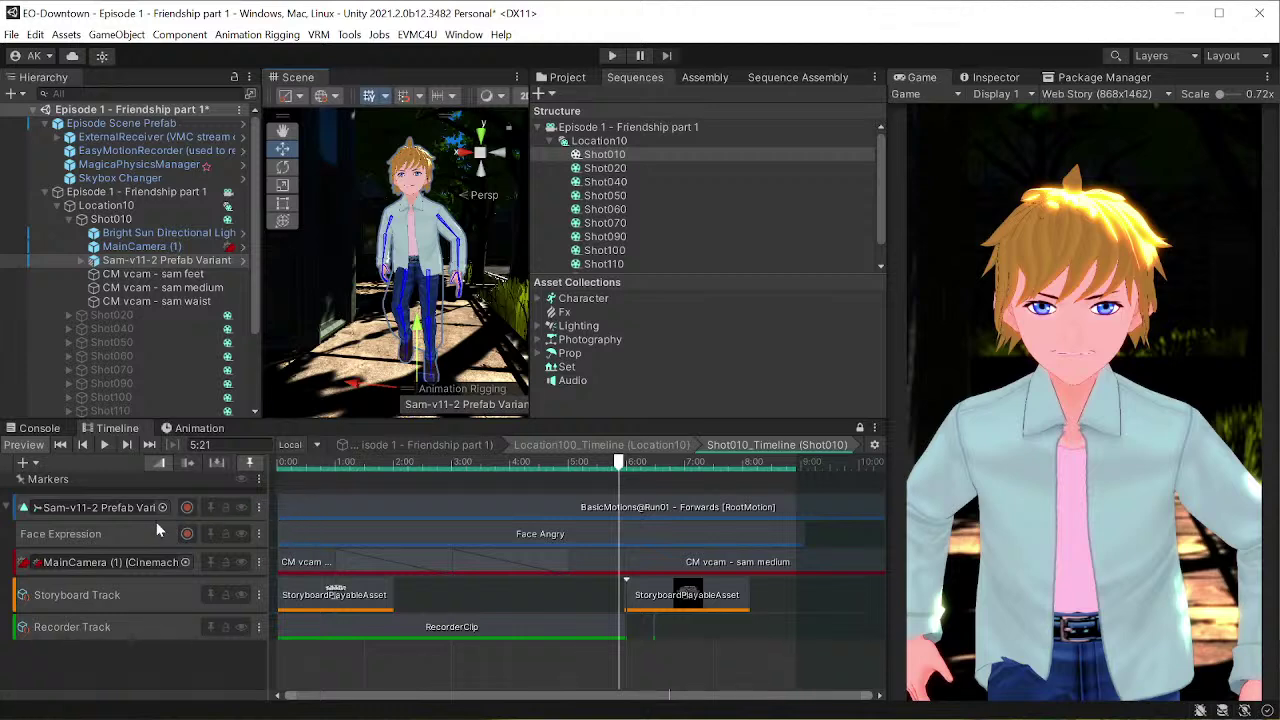
pyautogui.click(327, 508)
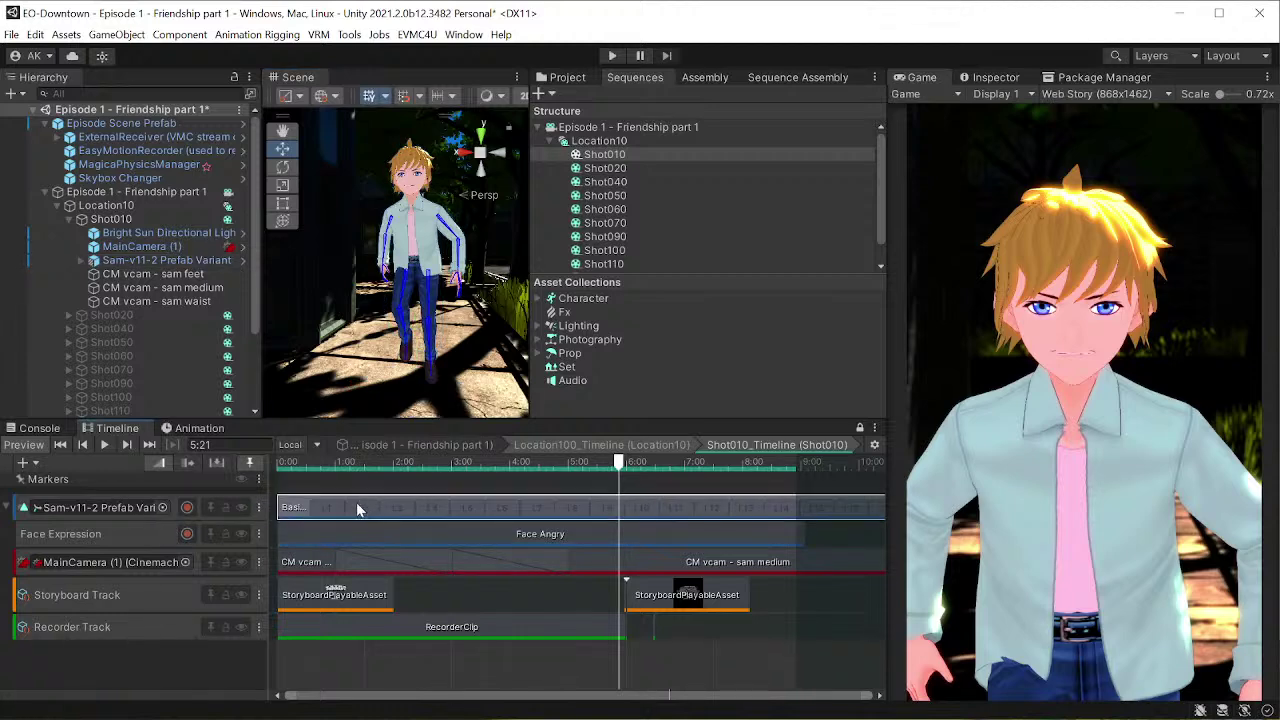
pyautogui.moveTo(621, 462); pyautogui.dragTo(588, 452)
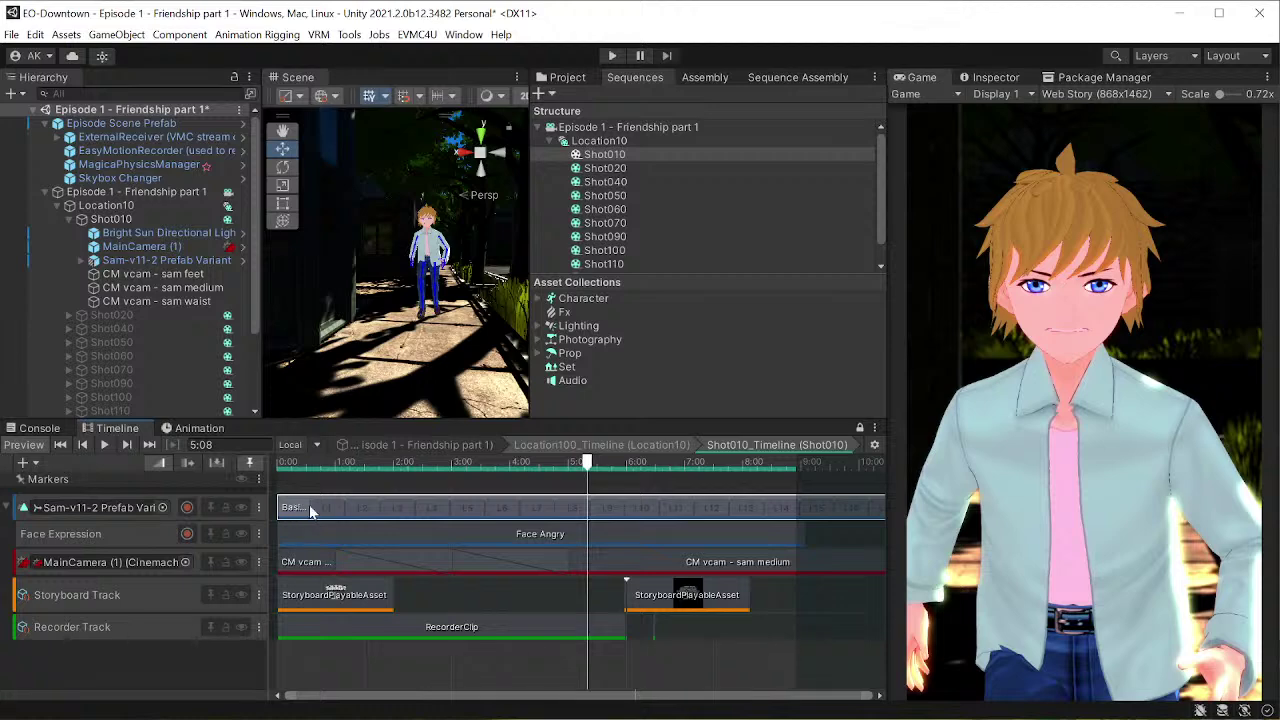
# - Open the Face Expression track's Face Angry clip in the Animation window and inspect its Angry blend shape property at frame 0
pyautogui.click(113, 539)
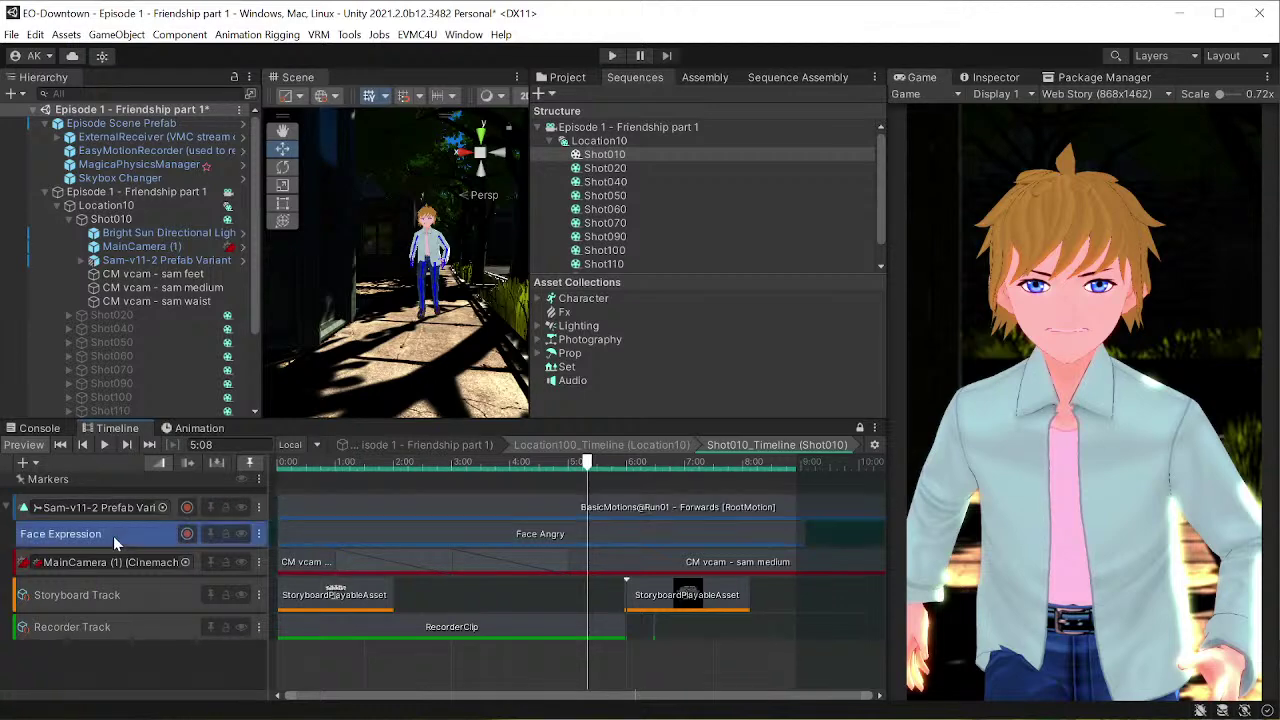
pyautogui.doubleClick(534, 535)
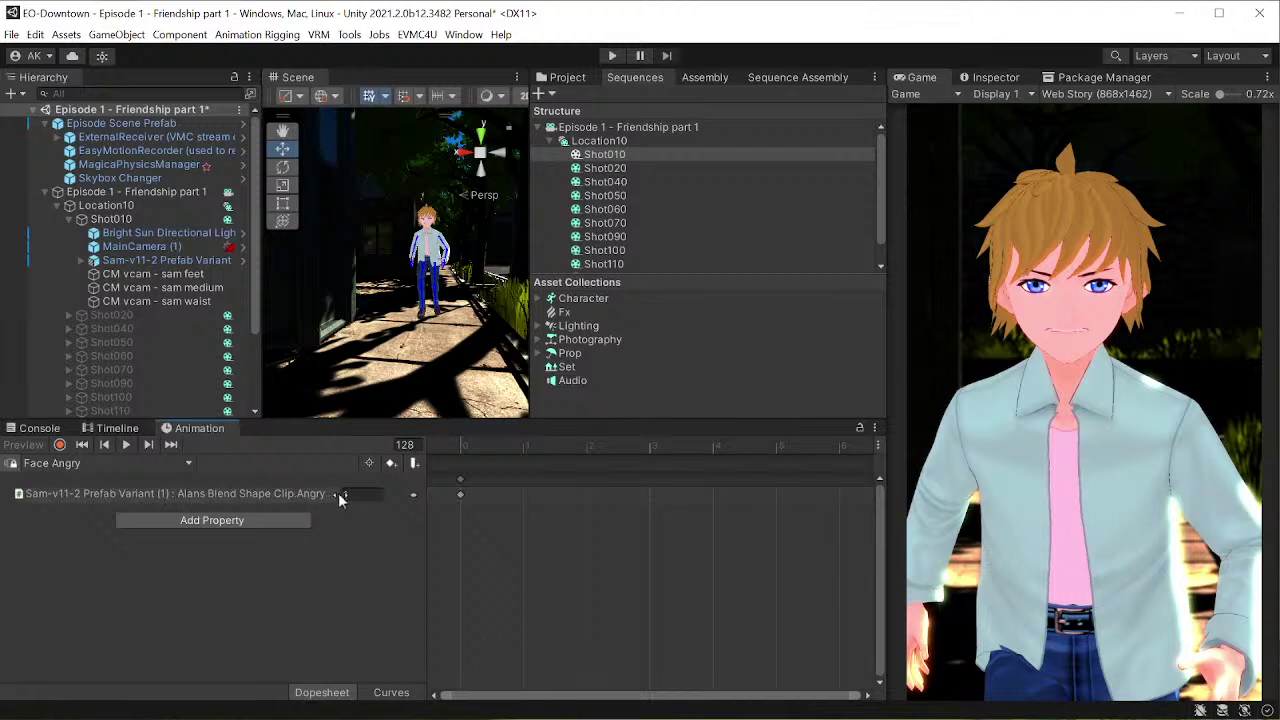
pyautogui.click(208, 493)
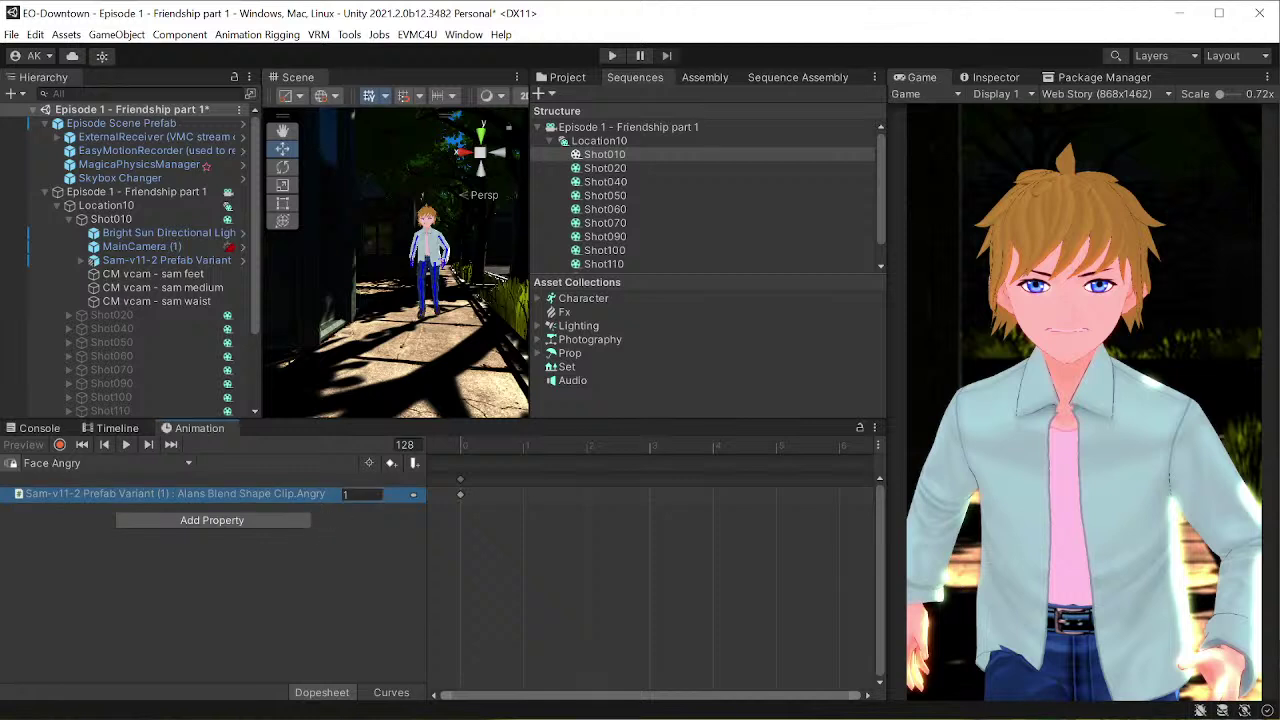
pyautogui.click(465, 446)
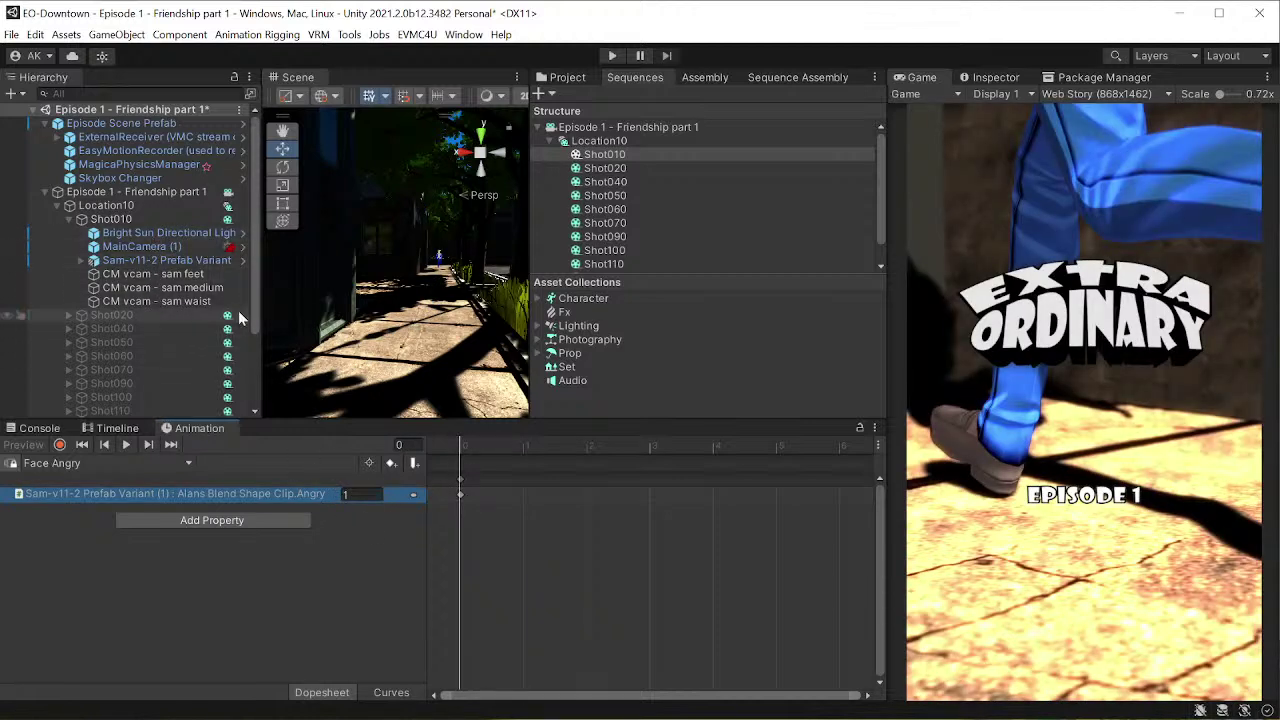
# - Reopen the Shot010 timeline and scrub it to 4:23 to preview Sam's angry expression
pyautogui.click(140, 220)
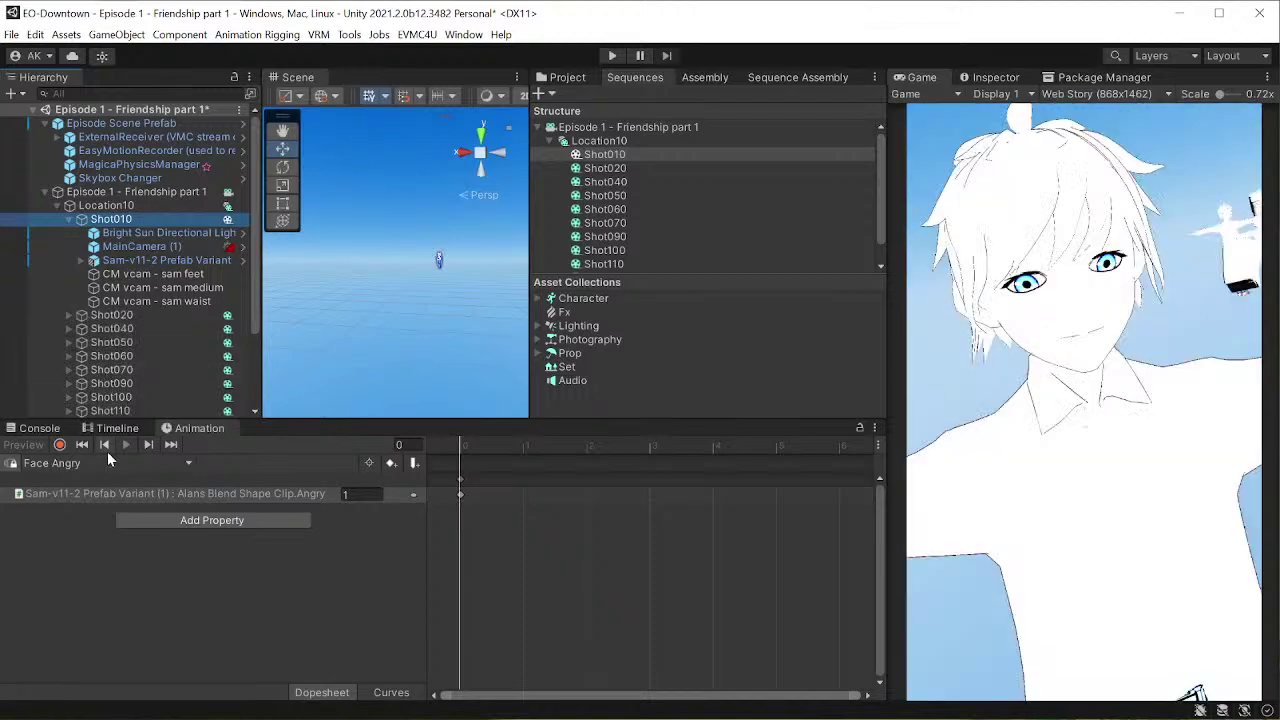
pyautogui.click(115, 428)
pyautogui.moveTo(280, 468); pyautogui.dragTo(565, 467)
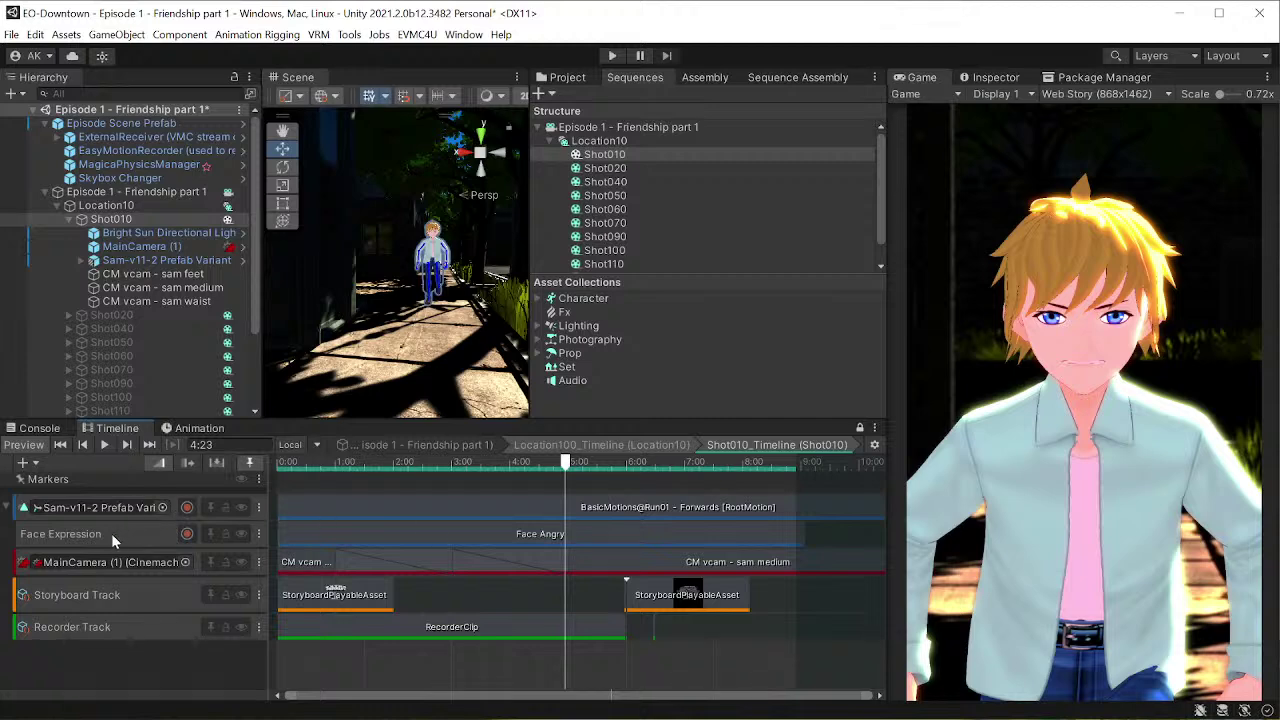
# - Show the Add Override Track option on the Sam-v11-2 animation track, and point out the Face Expression override track with its Face Angry clip
pyautogui.rightClick(180, 513)
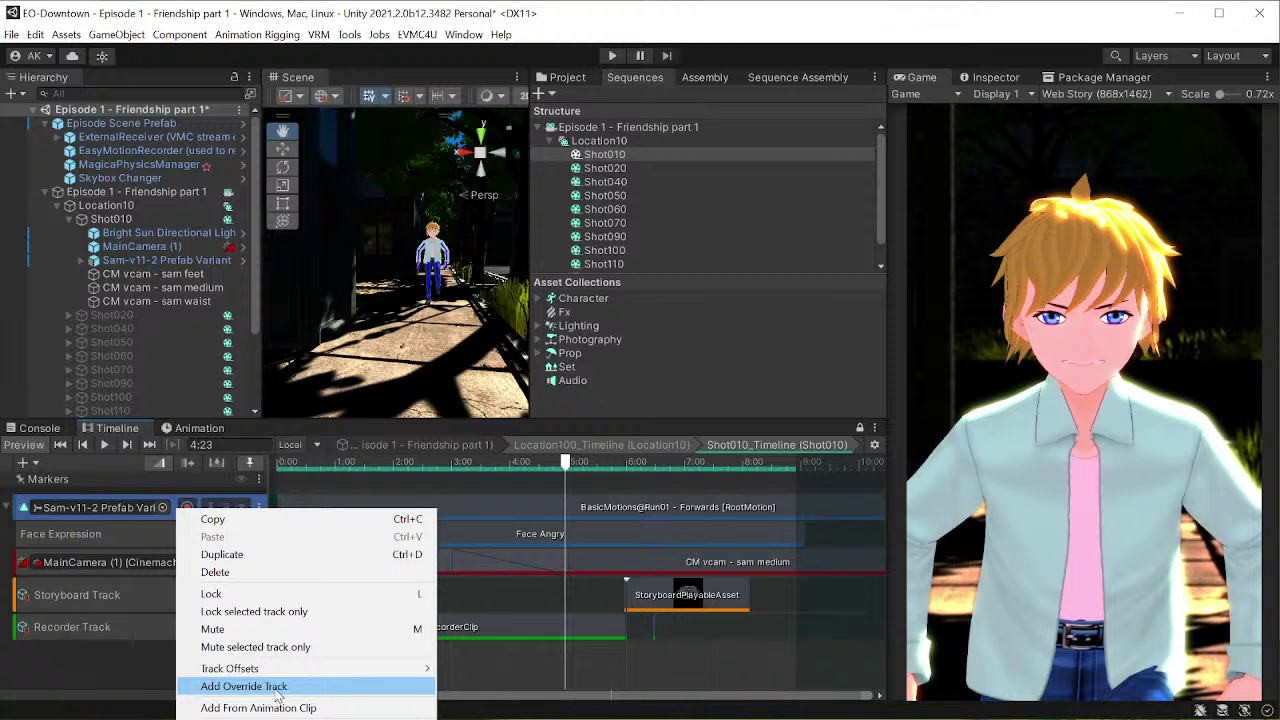
pyautogui.click(140, 540)
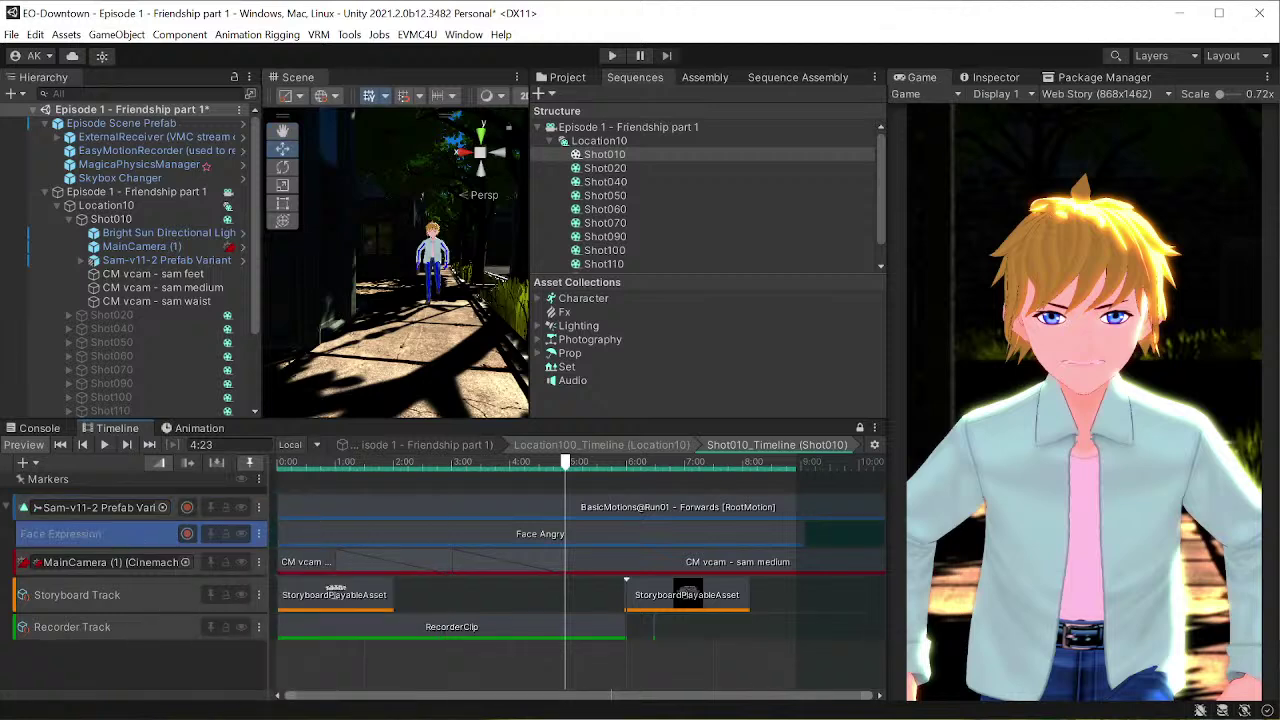
pyautogui.click(60, 534)
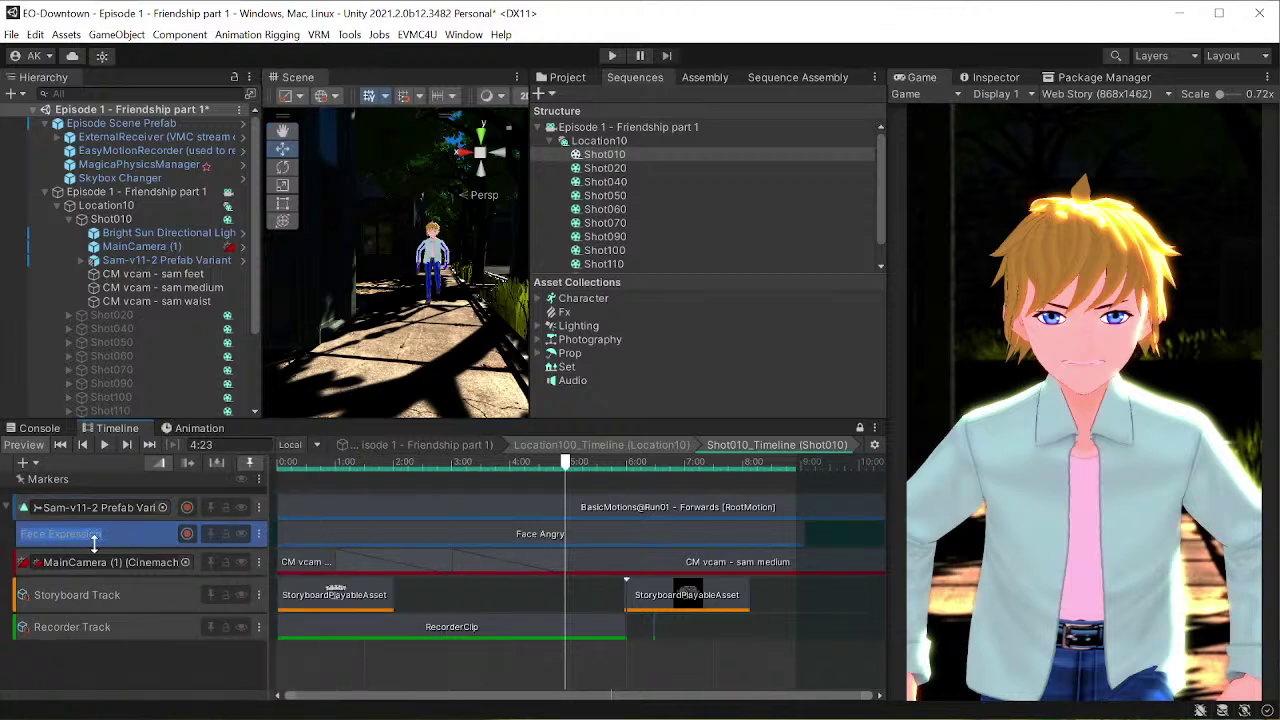
pyautogui.click(388, 541)
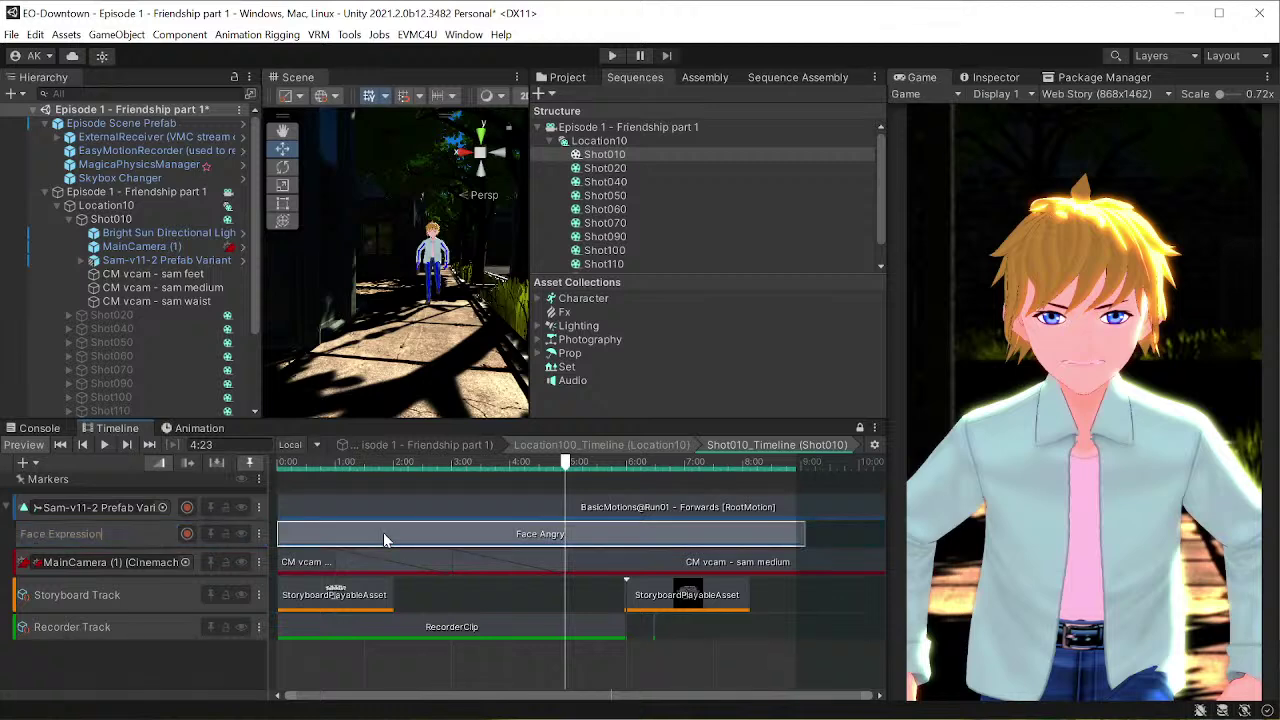
# - Browse the reusable facial expression clips in the project's _SHARED/Animations/Face Animations folder
pyautogui.click(572, 79)
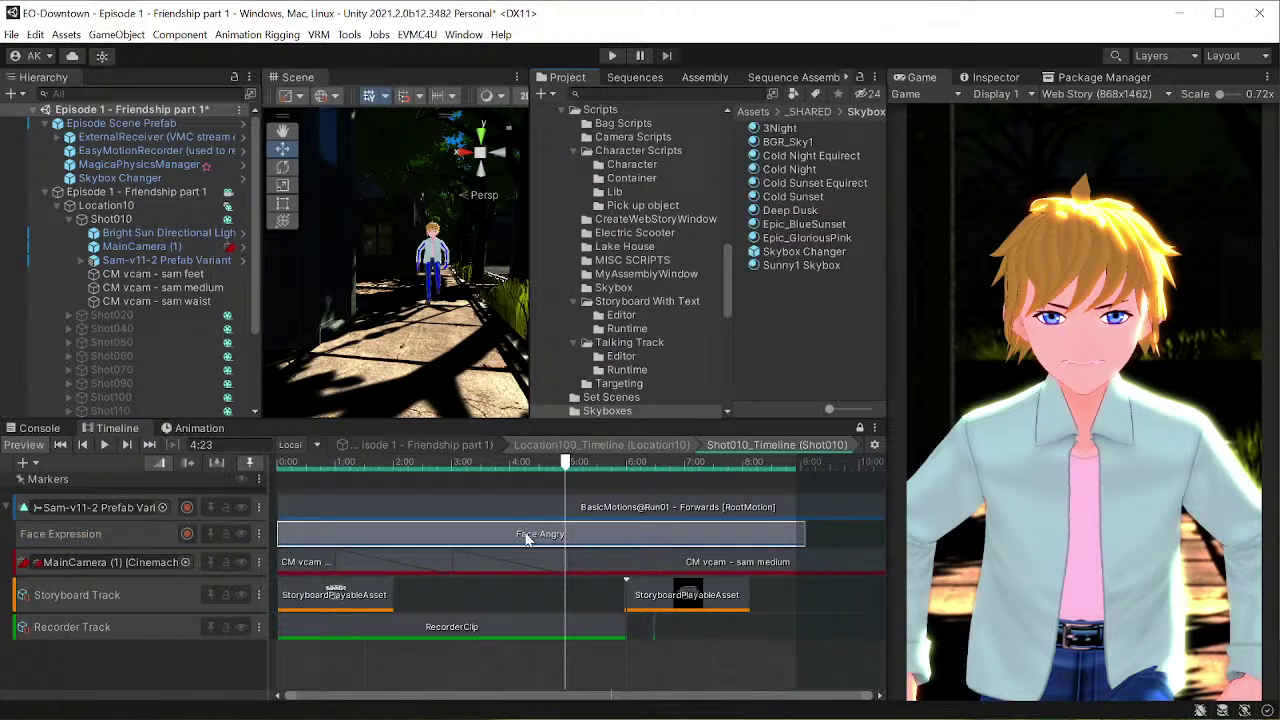
pyautogui.scroll(15, 672, 168)
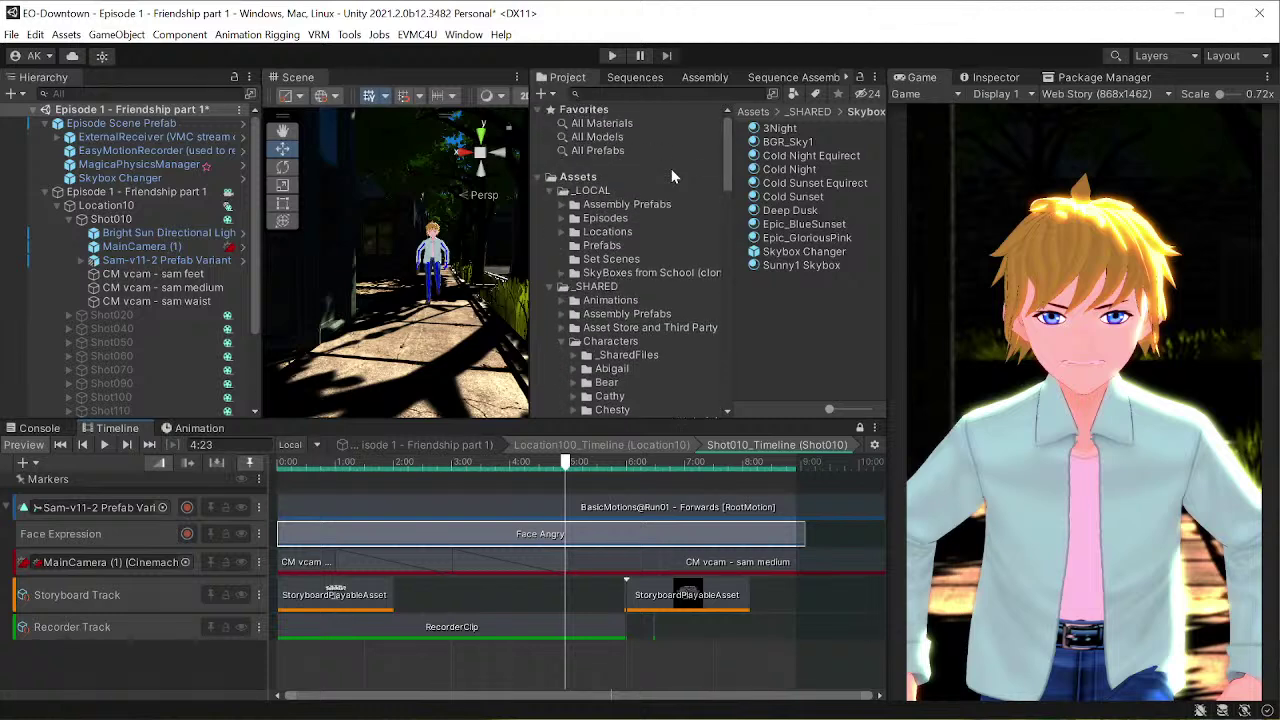
pyautogui.scroll(-5, 672, 176)
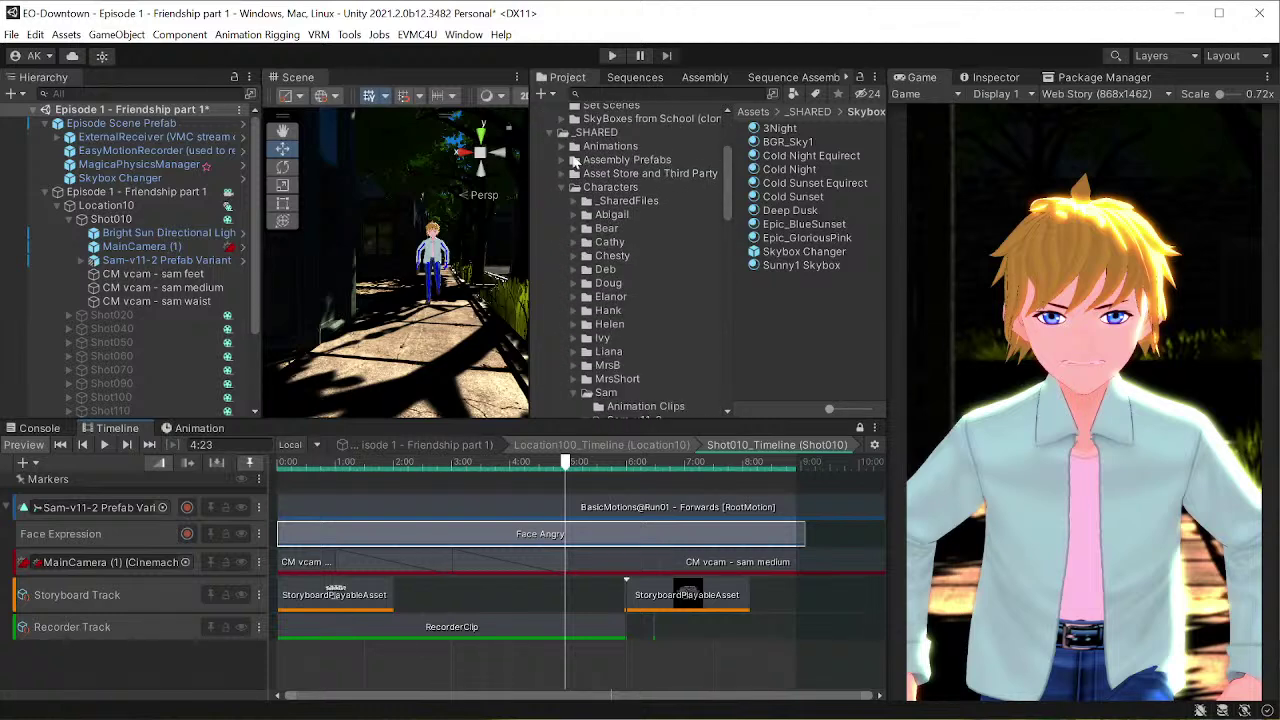
pyautogui.click(568, 147)
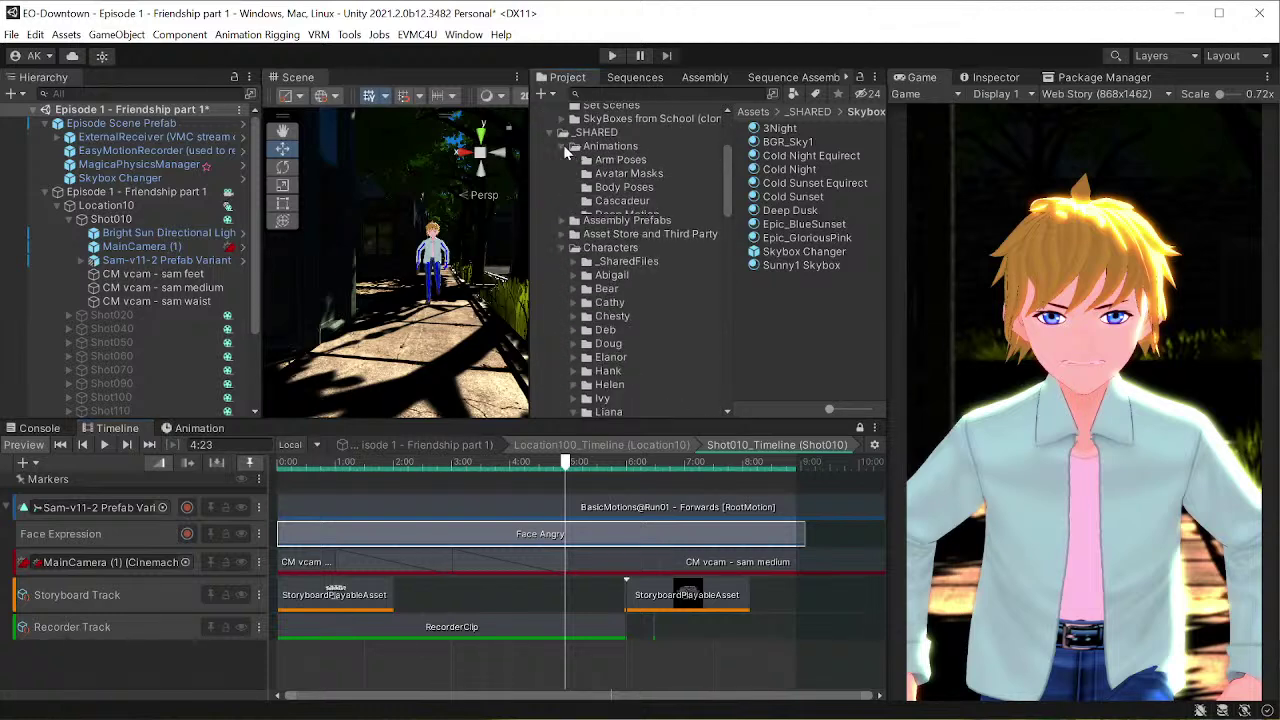
pyautogui.click(627, 238)
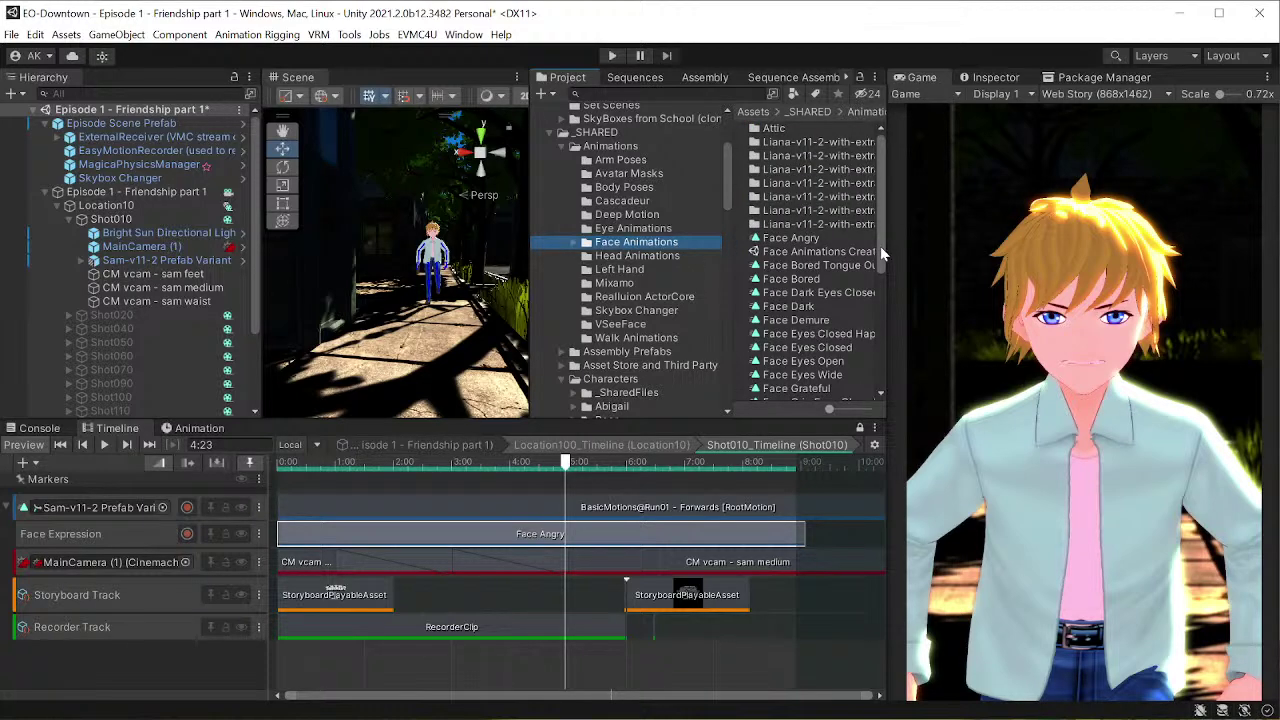
pyautogui.scroll(-5, 880, 246)
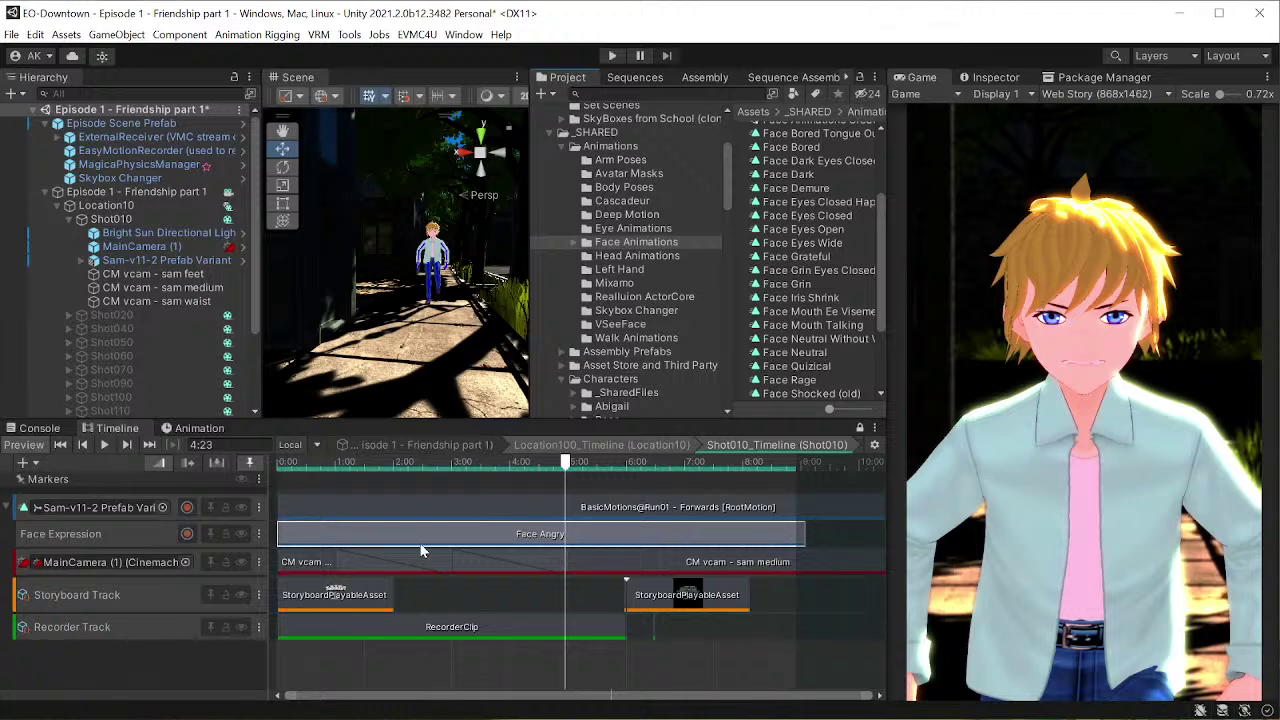
# - Point out the MainCamera (1) Cinemachine track in Shot010 and look at the track types that can be added to the timeline
pyautogui.click(197, 564)
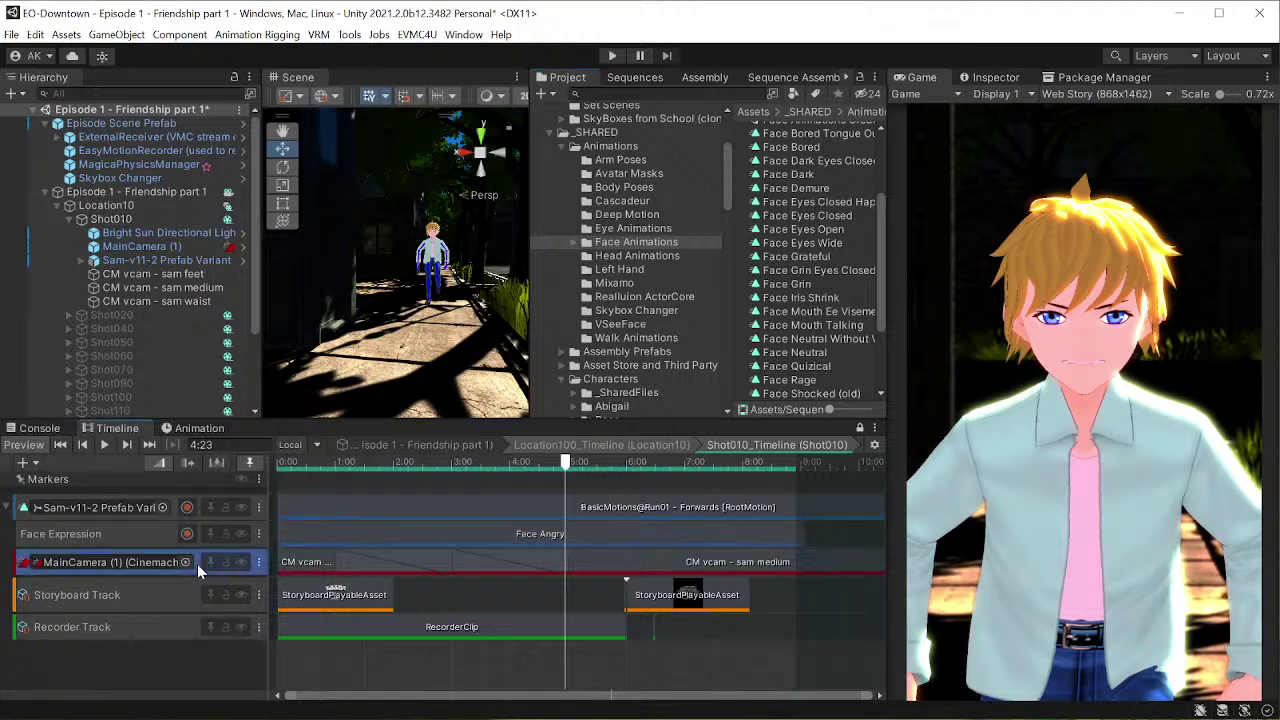
pyautogui.rightClick(183, 669)
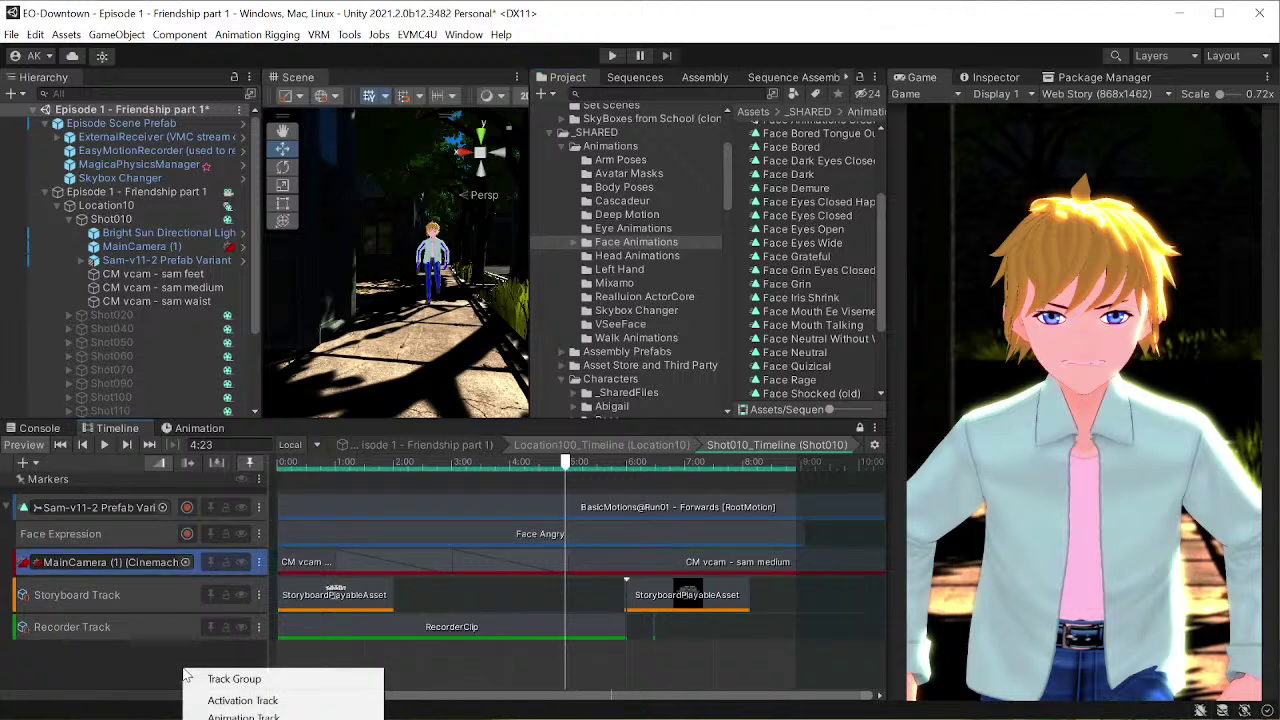
pyautogui.click(165, 673)
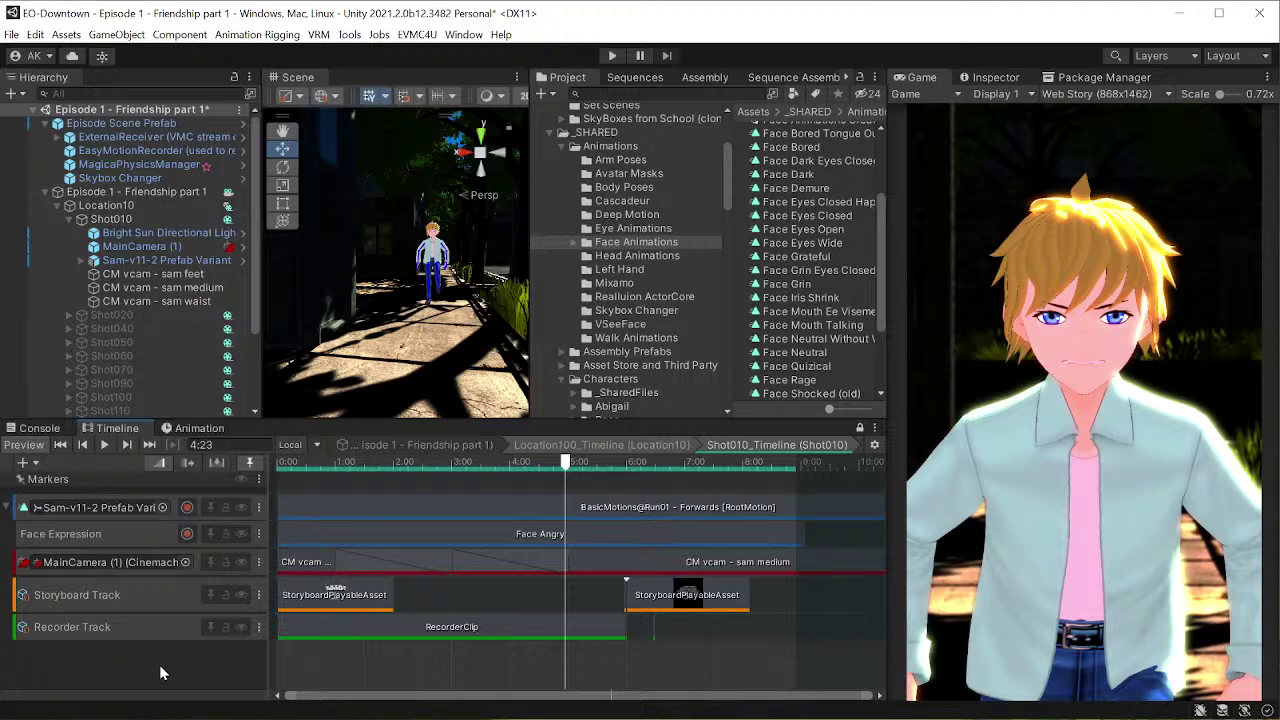
pyautogui.click(197, 564)
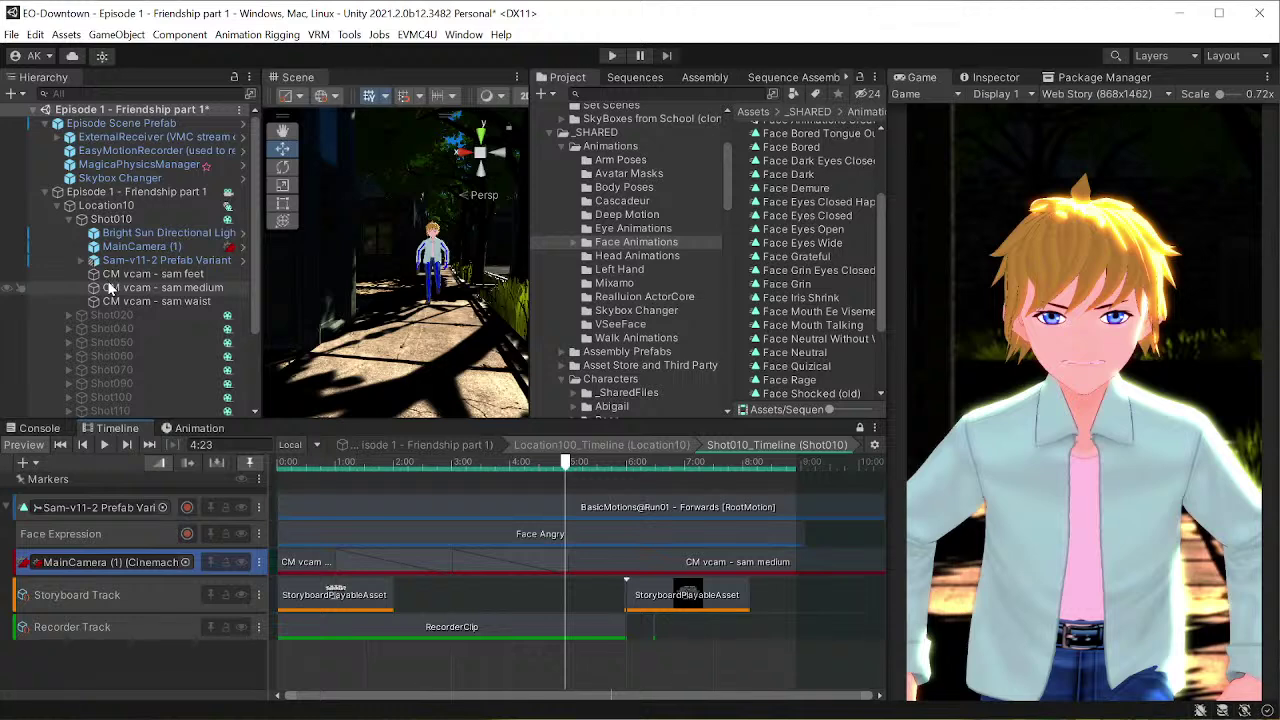
# - Point out Shot010's MainCamera (1) object and the CM vcam - sam feet virtual camera in the scene hierarchy
pyautogui.click(127, 248)
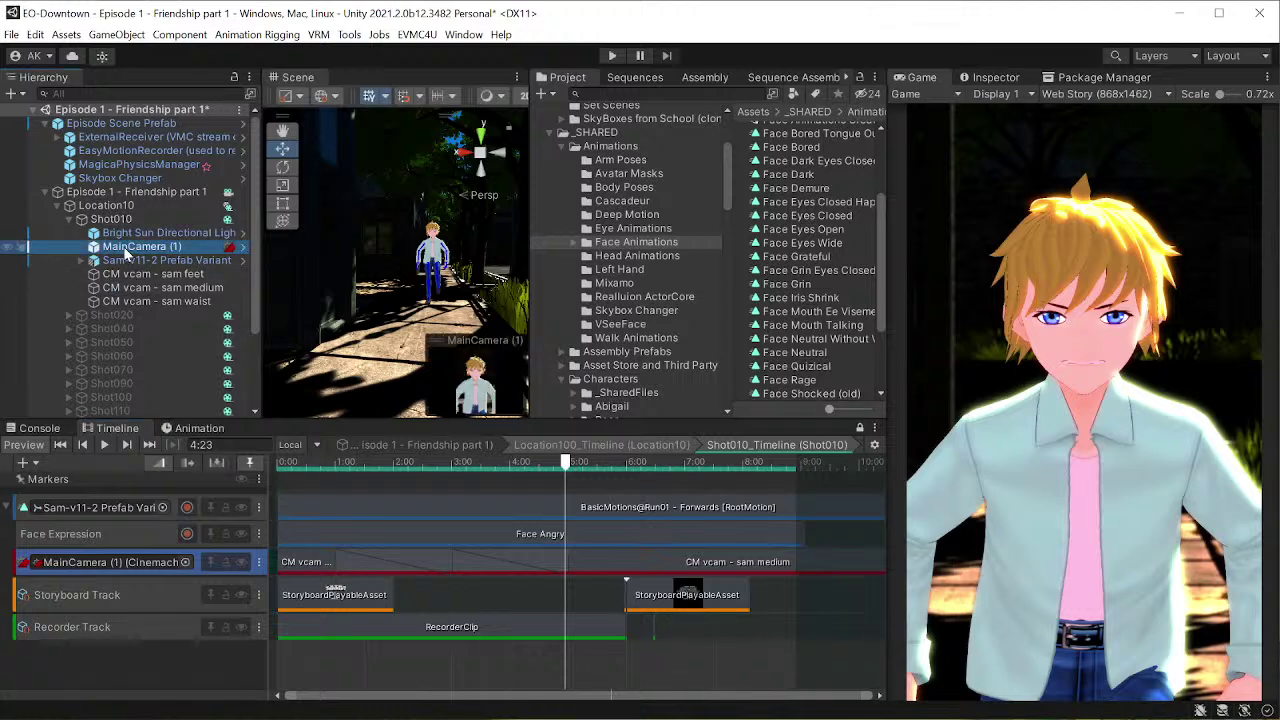
pyautogui.click(124, 275)
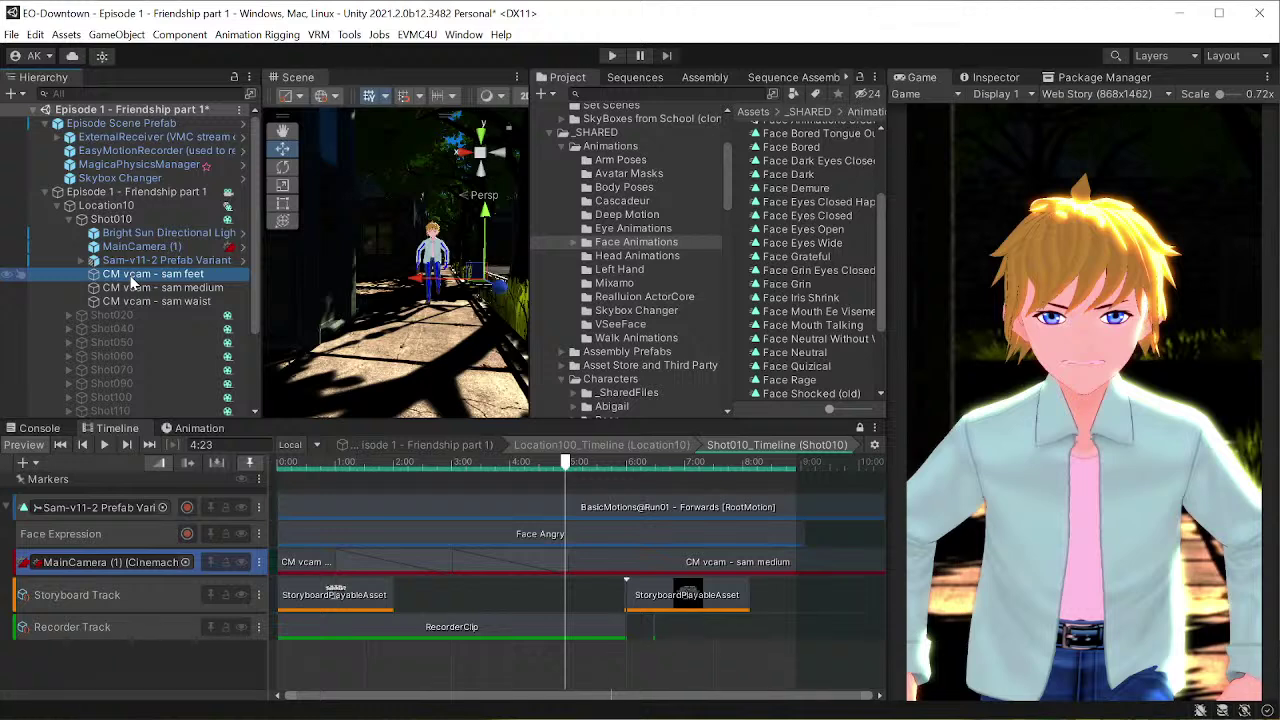
pyautogui.click(135, 247)
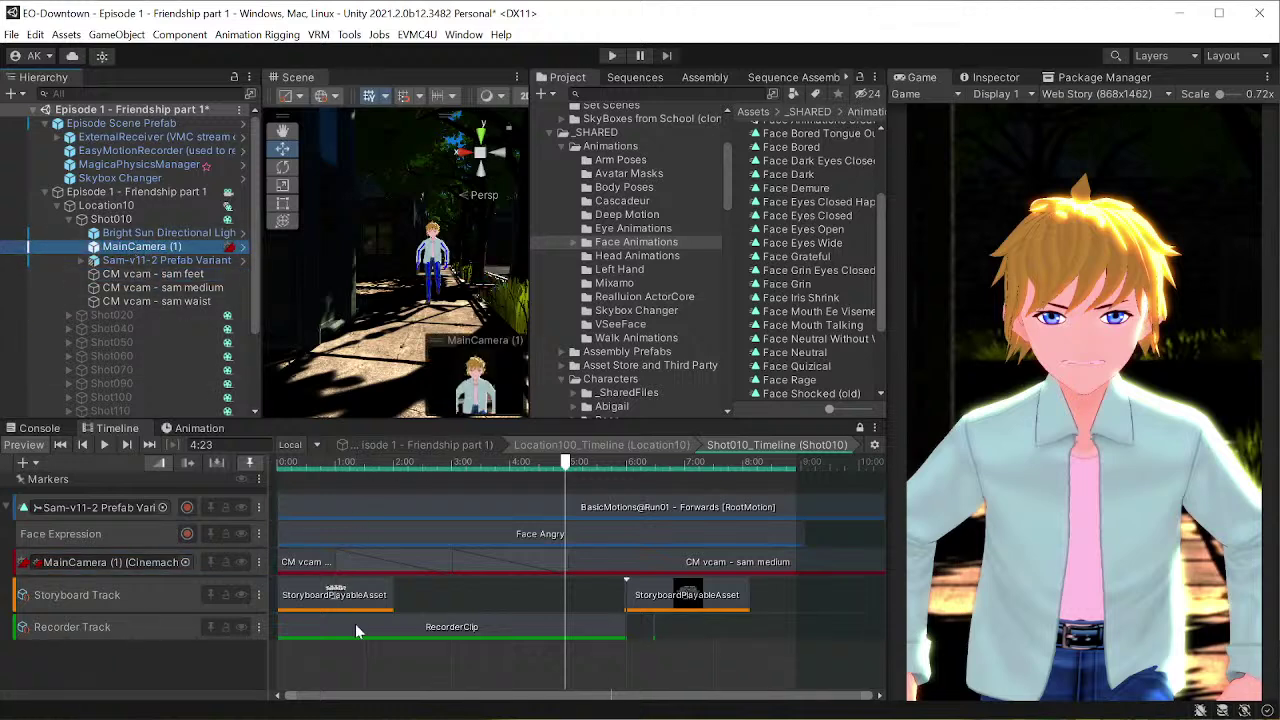
# - Inspect the sam feet, sam waist and sam medium clips on the Cinemachine track and match the waist clip to its virtual camera
pyautogui.click(307, 562)
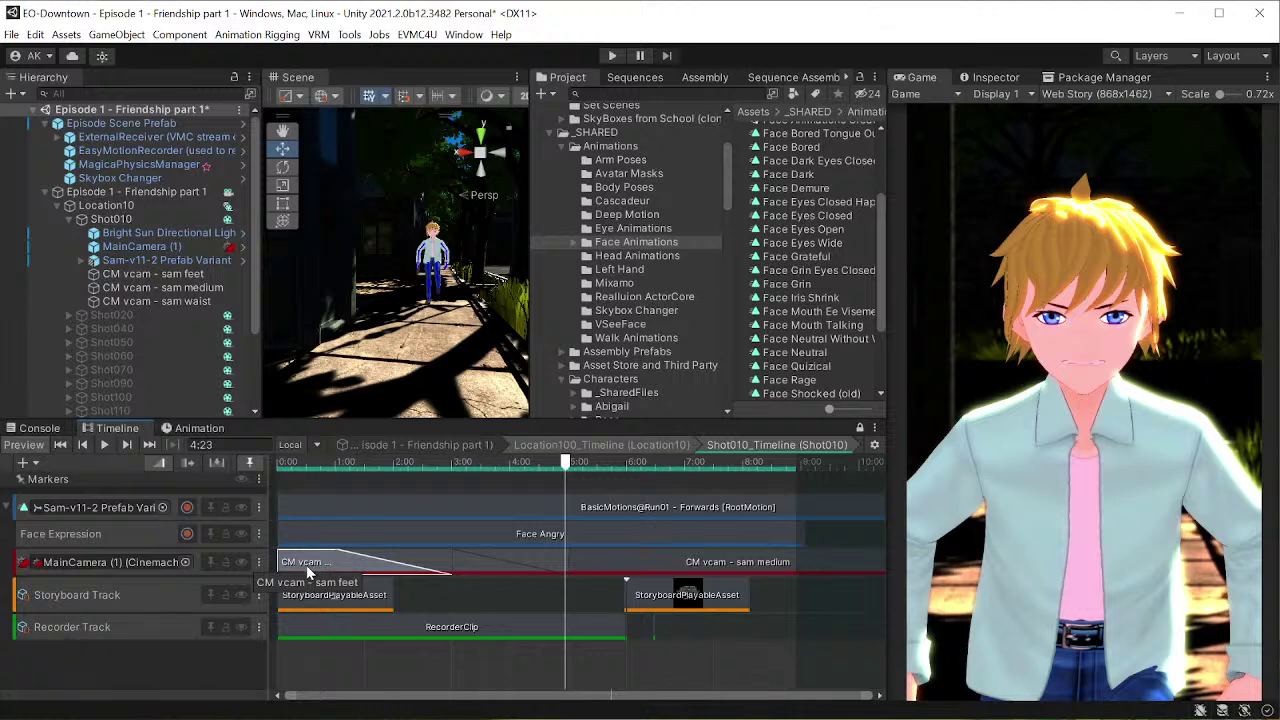
pyautogui.click(430, 568)
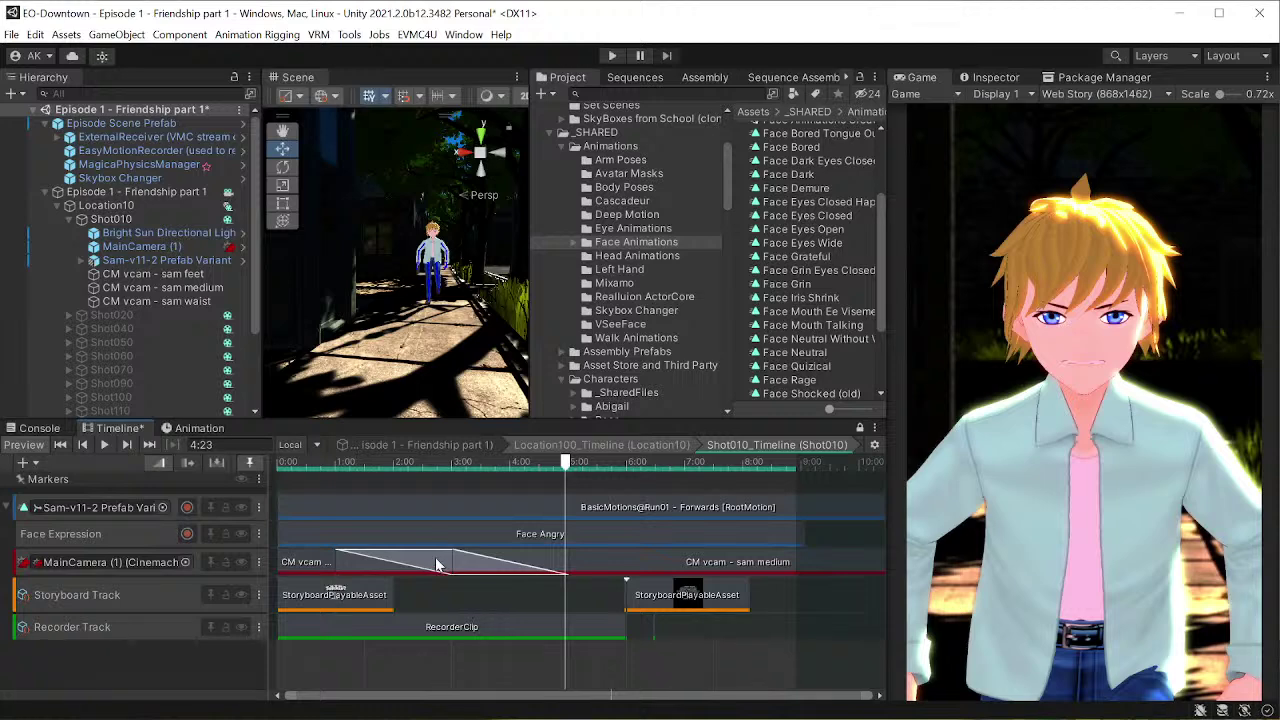
pyautogui.click(165, 302)
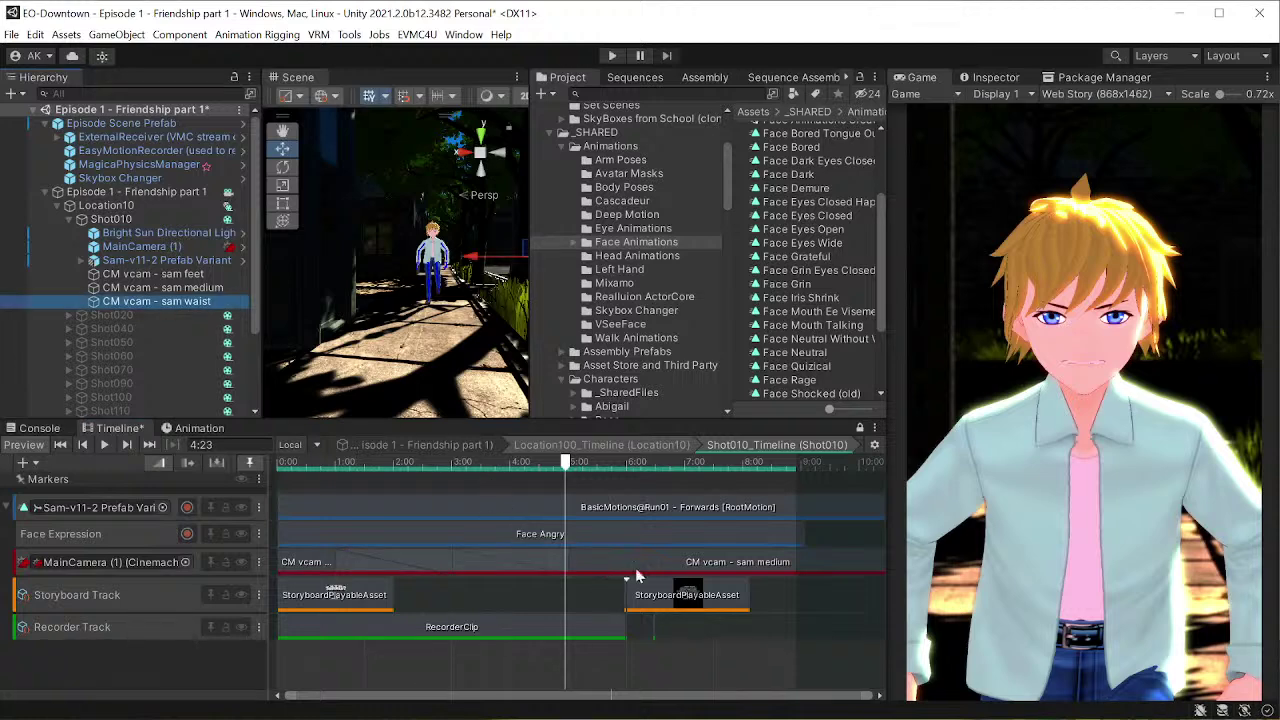
pyautogui.click(705, 566)
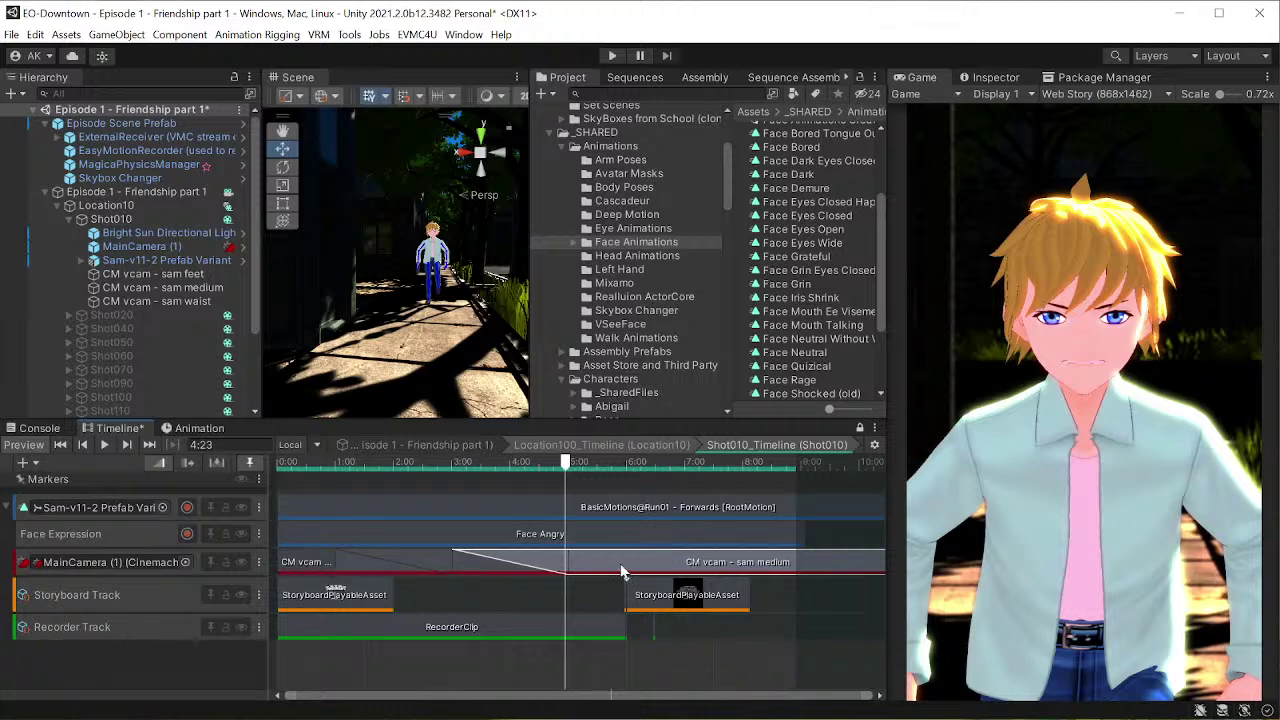
# - Try a hard cut between the sam waist and sam medium camera clips at 4:23, and restore their original blend
pyautogui.moveTo(621, 572)
pyautogui.mouseDown()
pyautogui.moveTo(759, 566)
pyautogui.moveTo(742, 580)
pyautogui.moveTo(629, 568)
pyautogui.mouseUp()
pyautogui.hotkey('ctrl', 'z')
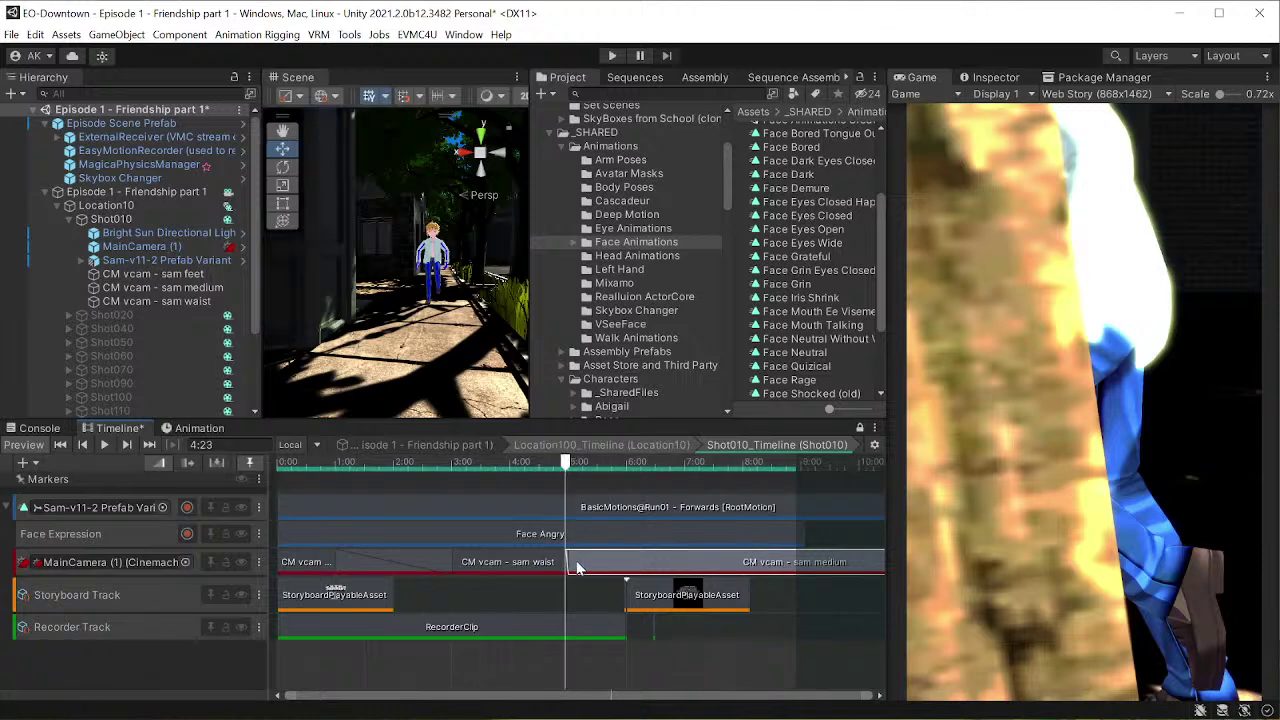
pyautogui.click(526, 566)
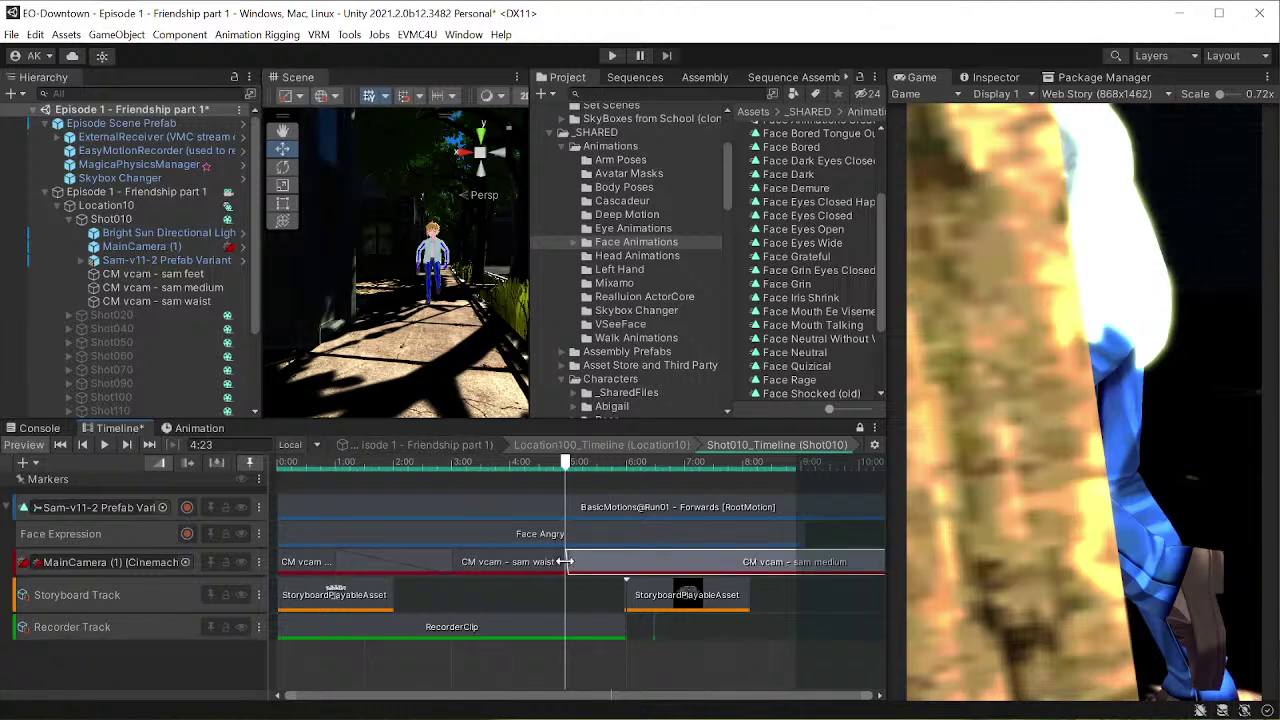
pyautogui.moveTo(565, 562); pyautogui.dragTo(588, 568)
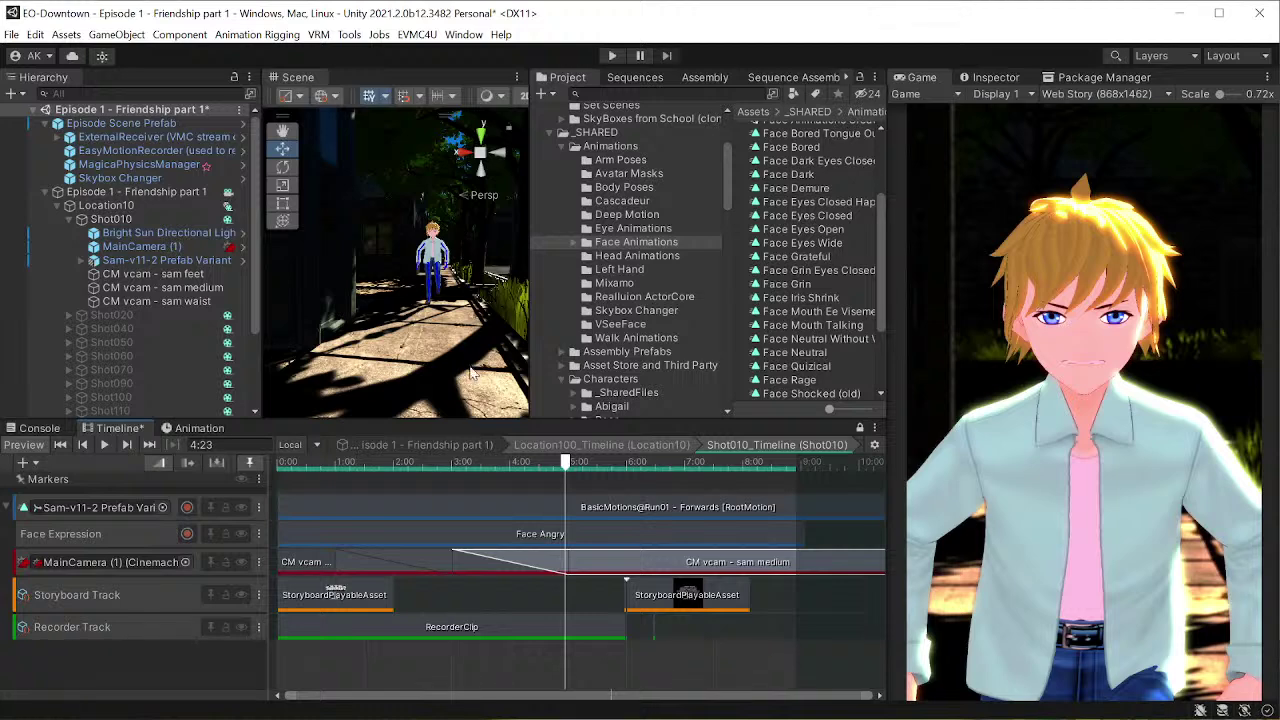
# - Select MainCamera (1), rewind Shot010 to 0:00, and examine the camera's position beside the running Sam in the Scene view
pyautogui.click(140, 246)
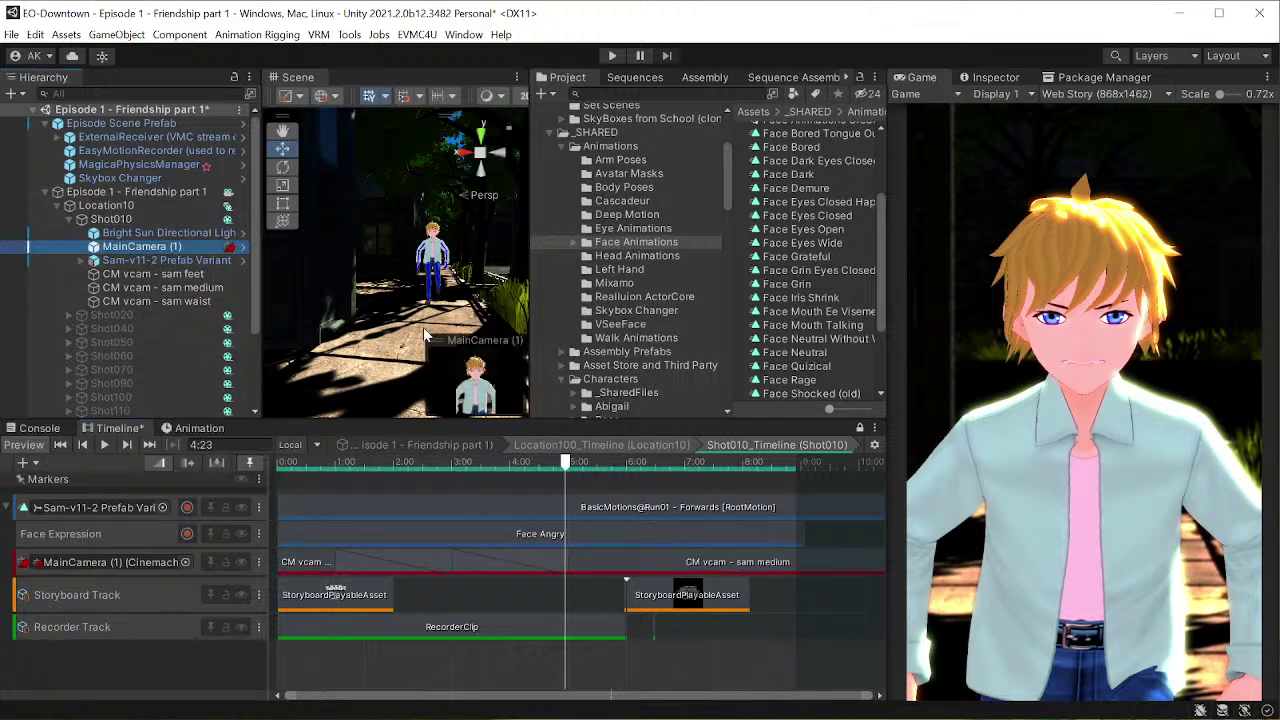
pyautogui.scroll(4, 368, 345)
pyautogui.moveTo(368, 345); pyautogui.dragTo(338, 313, button='right')
pyautogui.moveTo(468, 289); pyautogui.dragTo(390, 346, button='right')
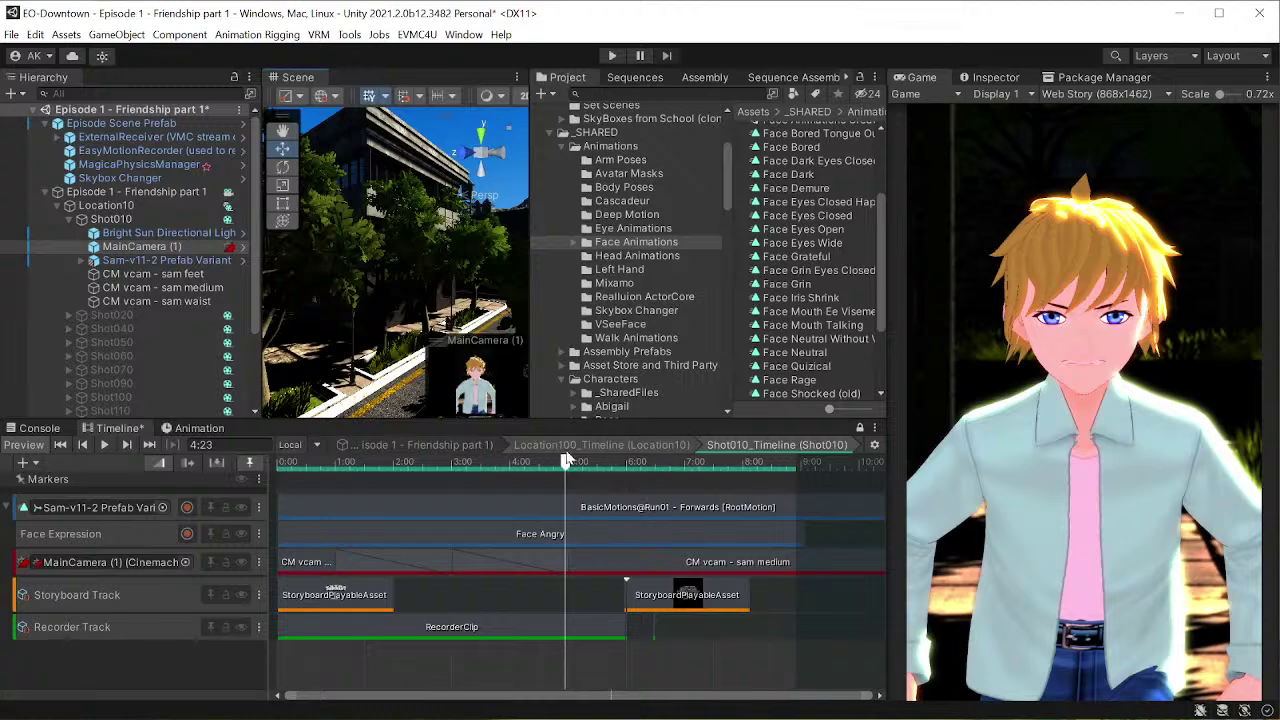
pyautogui.moveTo(548, 463); pyautogui.dragTo(240, 470)
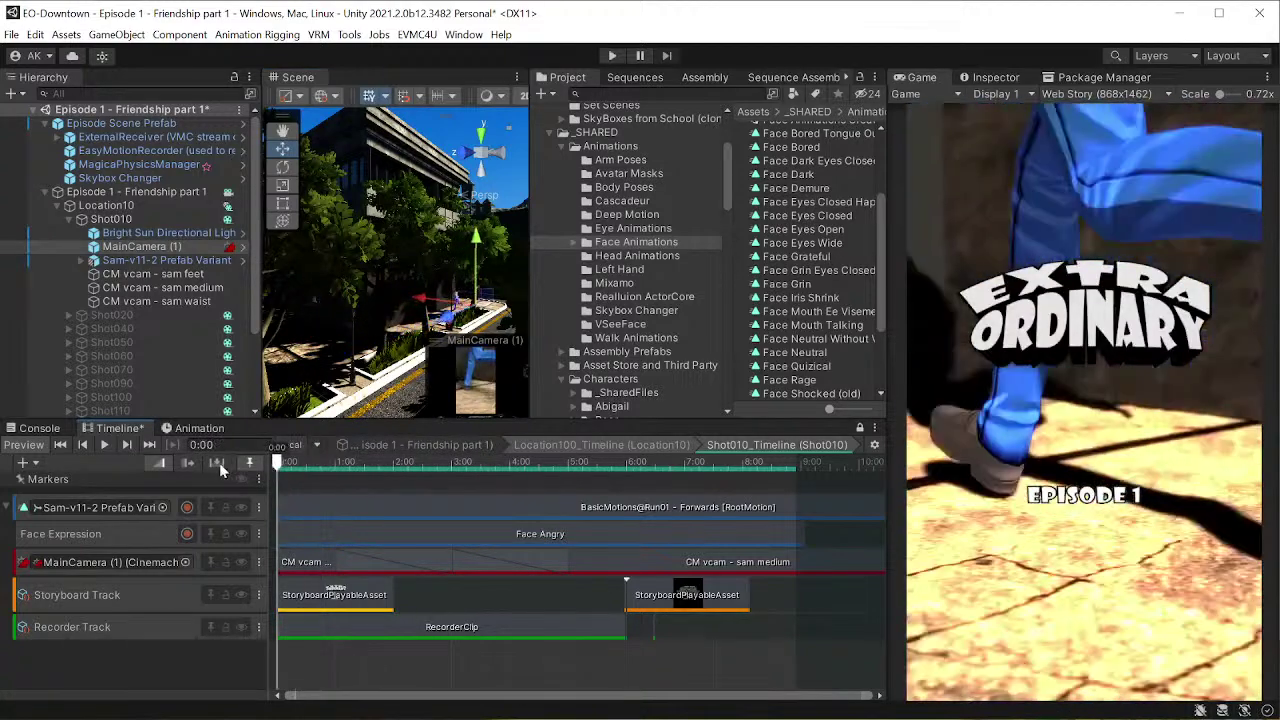
pyautogui.moveTo(445, 315); pyautogui.dragTo(342, 316, button='right')
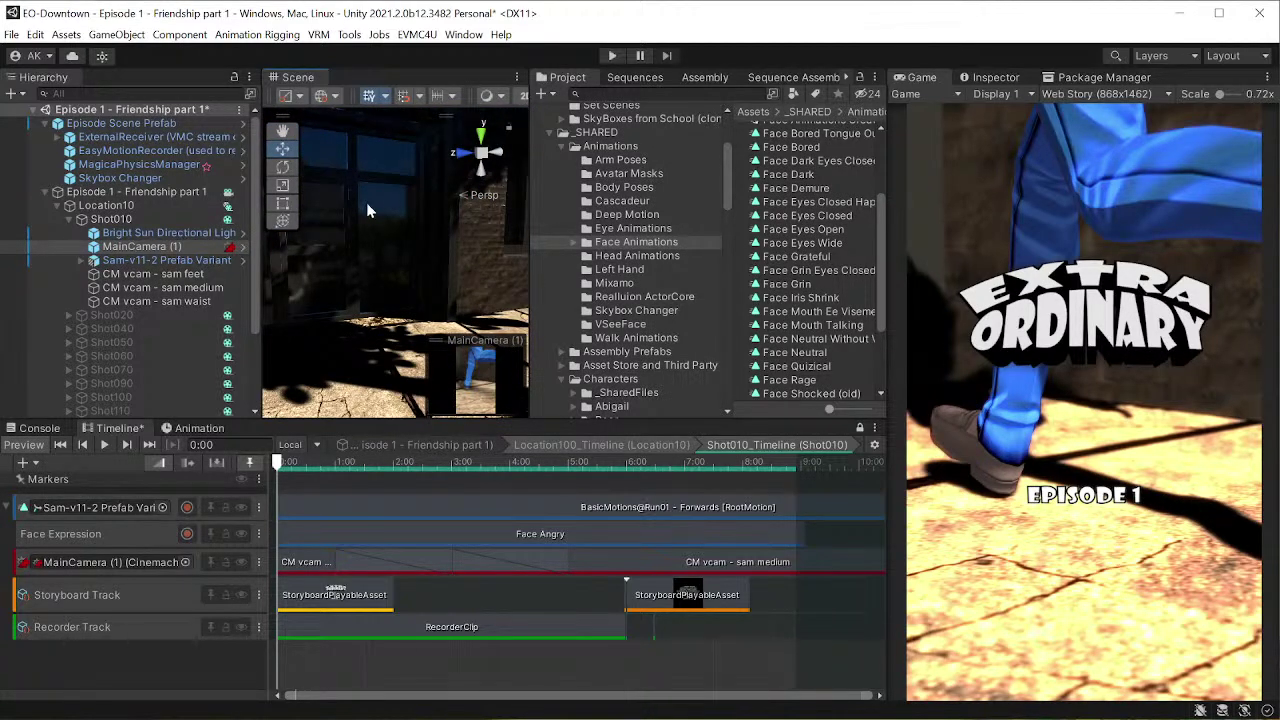
pyautogui.scroll(-6, 397, 236)
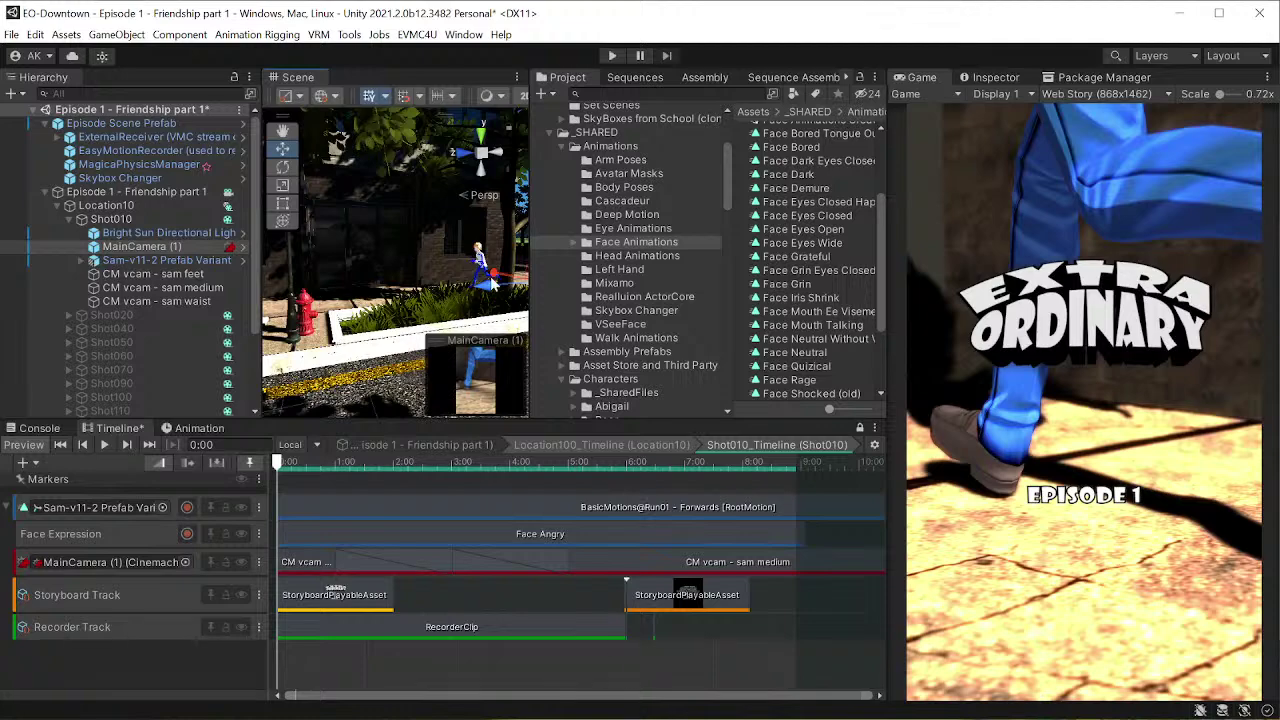
pyautogui.moveTo(412, 250); pyautogui.dragTo(333, 343, button='right')
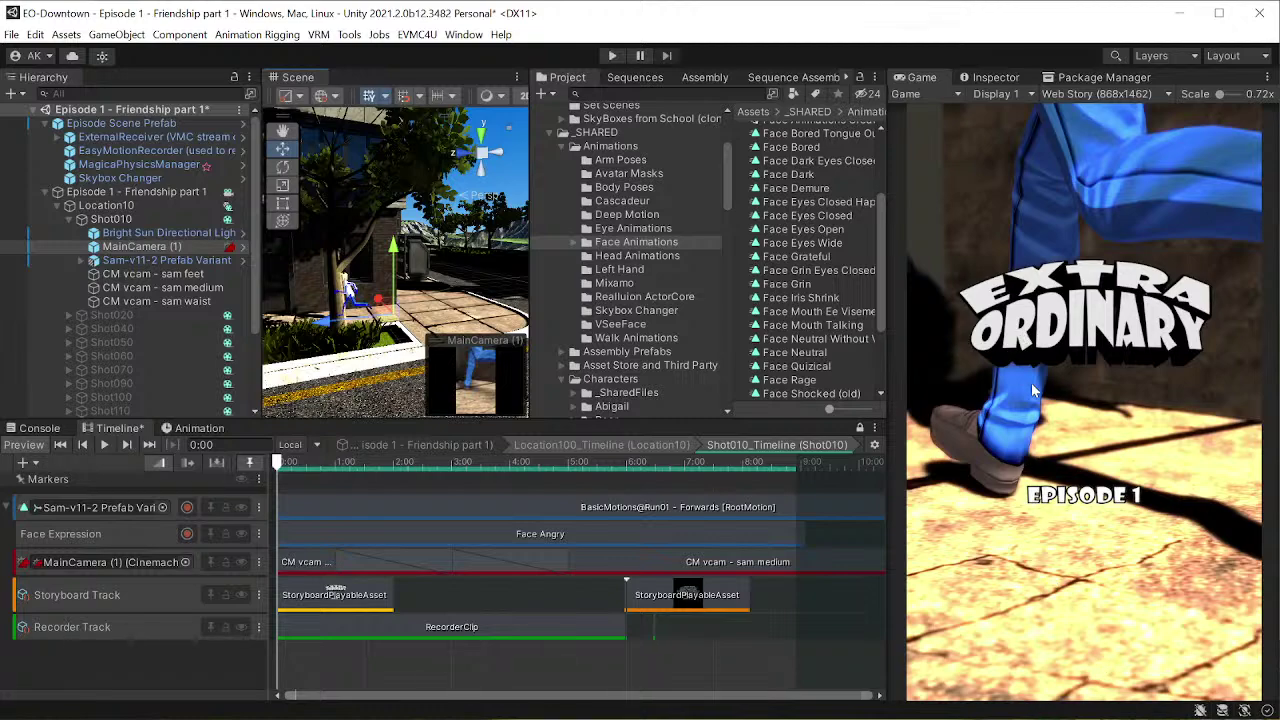
# - Scrub Shot010 from 0:00 to 5:00 and examine how MainCamera (1) travels with the running Sam in the Scene view
pyautogui.moveTo(276, 468); pyautogui.dragTo(325, 463)
pyautogui.keyDown('alt'); pyautogui.moveTo(378, 288); pyautogui.dragTo(291, 289); pyautogui.keyUp('alt')
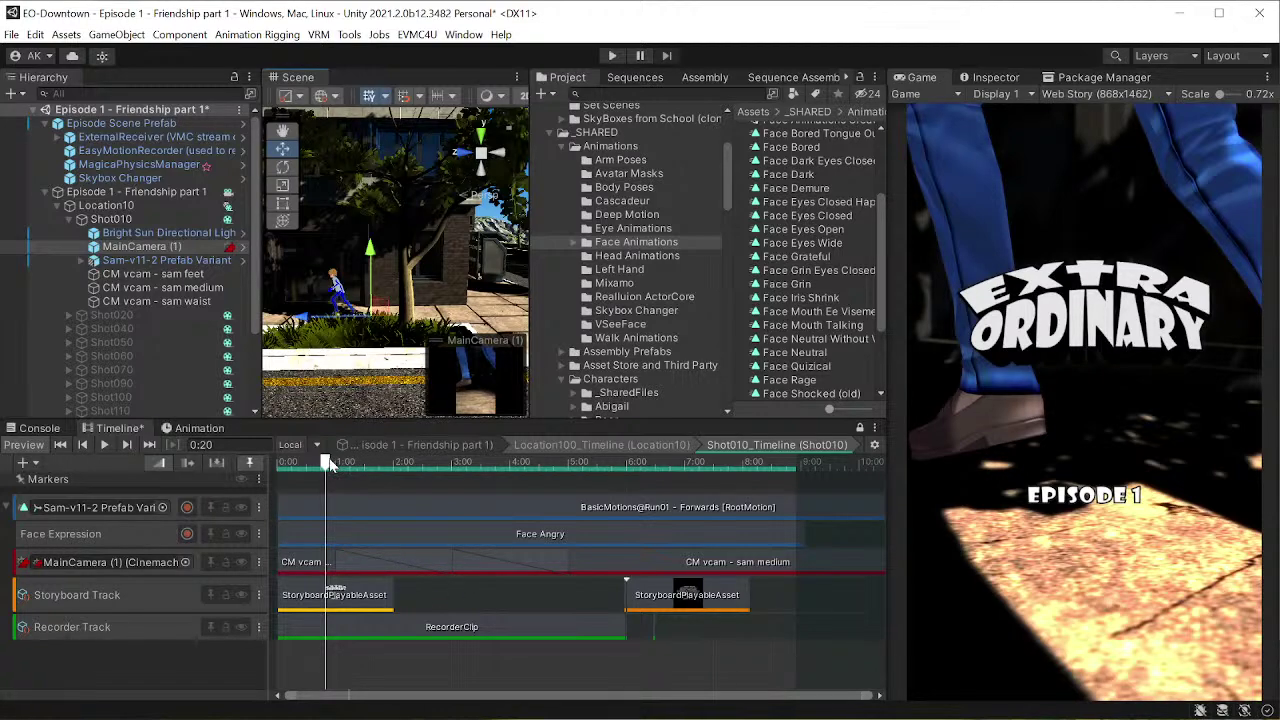
pyautogui.moveTo(330, 465); pyautogui.dragTo(371, 463)
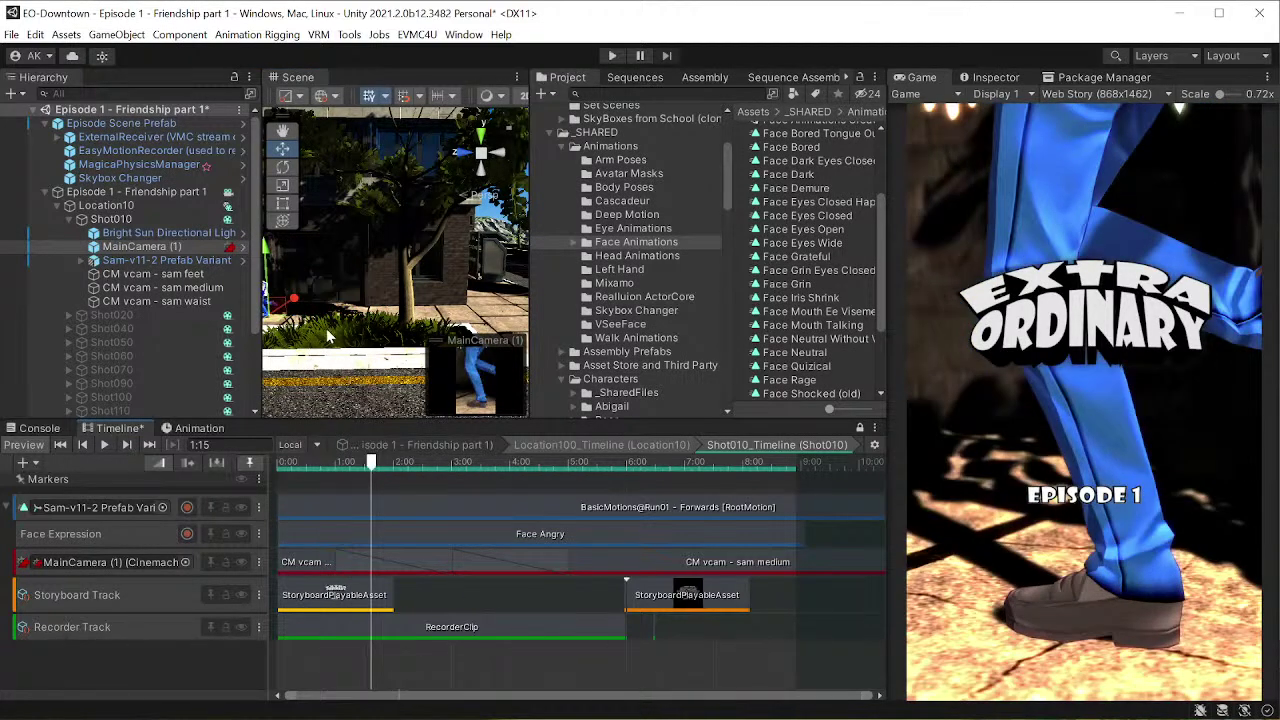
pyautogui.scroll(-5, 328, 337)
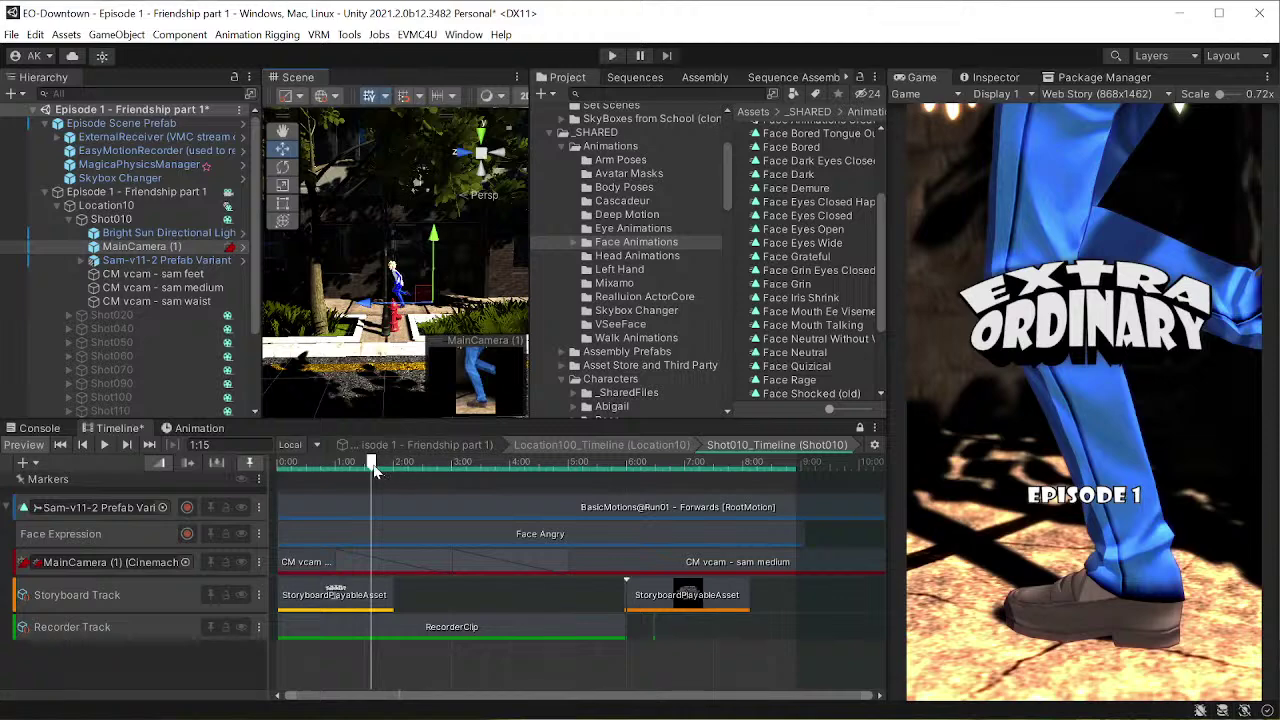
pyautogui.moveTo(372, 465); pyautogui.dragTo(431, 470)
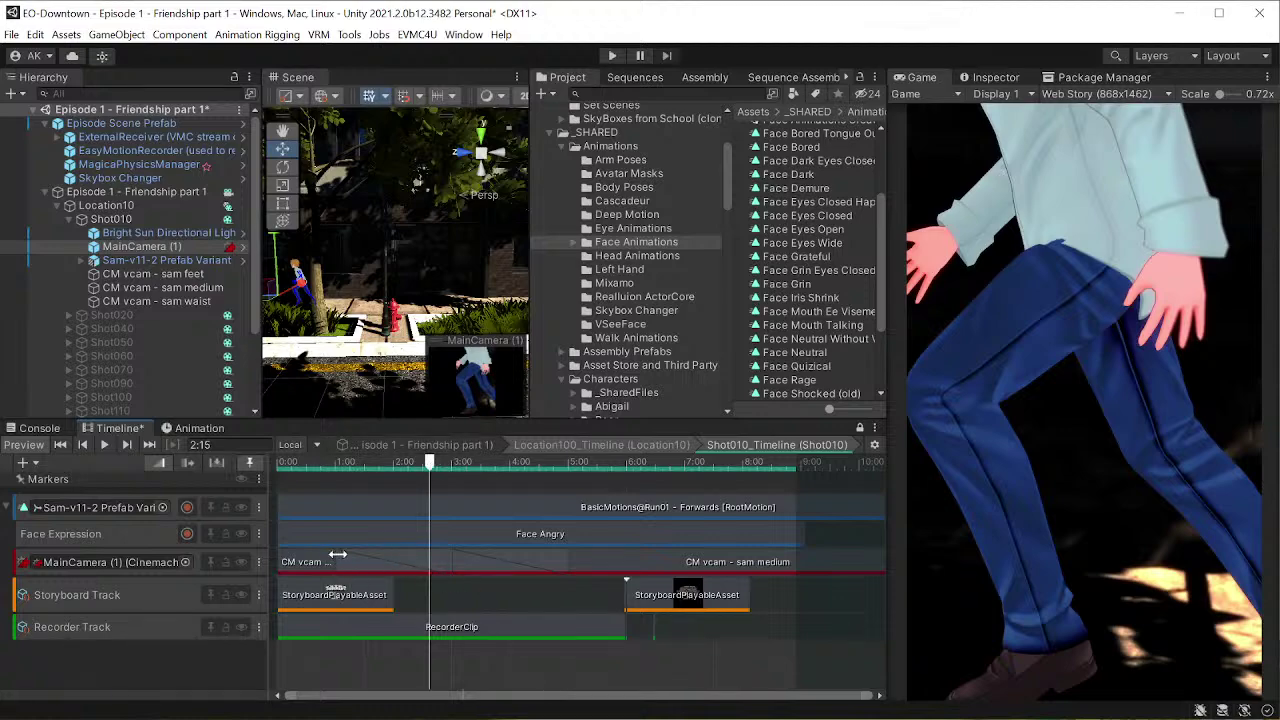
pyautogui.moveTo(430, 466); pyautogui.dragTo(568, 471)
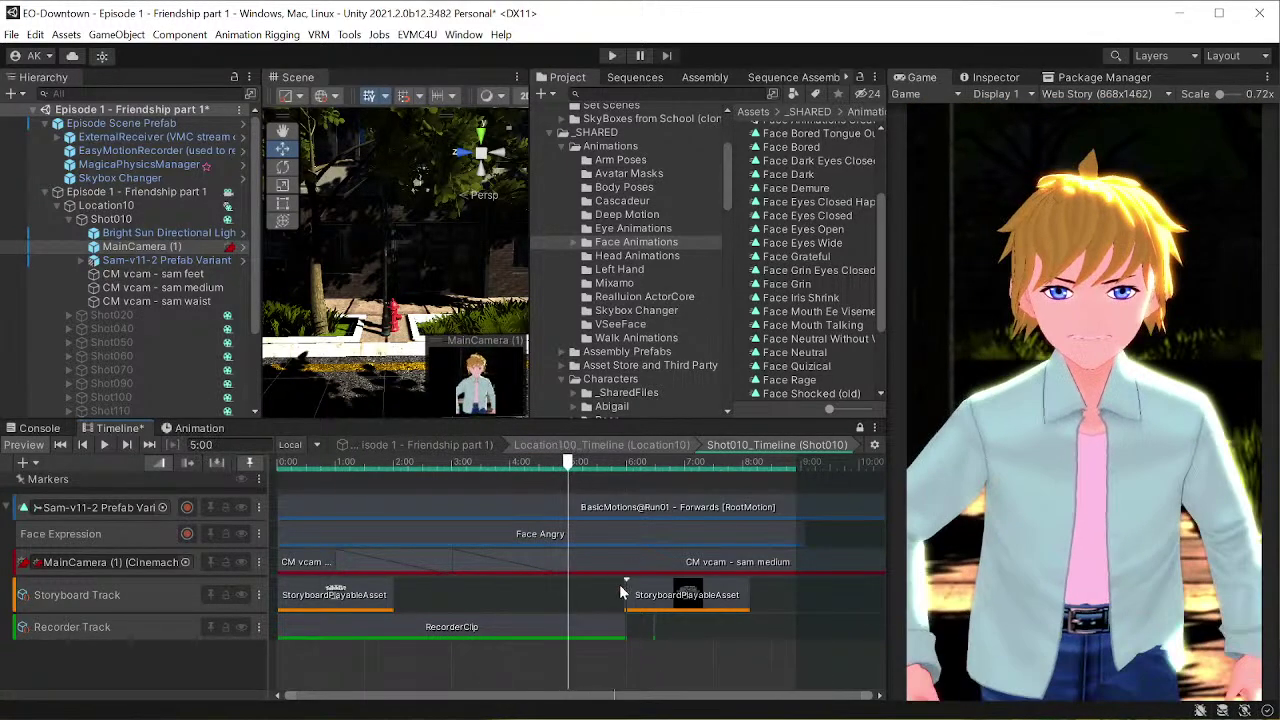
# - Select the sam medium and sam feet clips on the Cinemachine track and examine the area around Sam in the Scene view
pyautogui.click(627, 568)
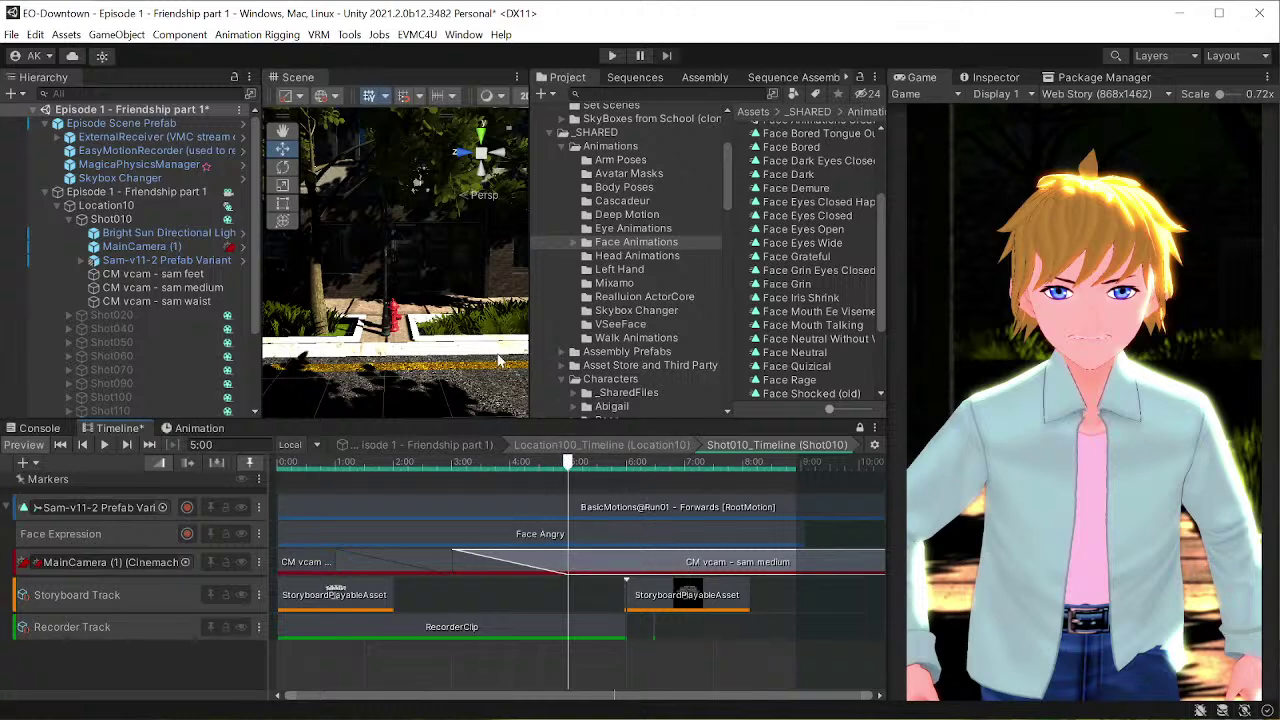
pyautogui.scroll(10, 500, 380)
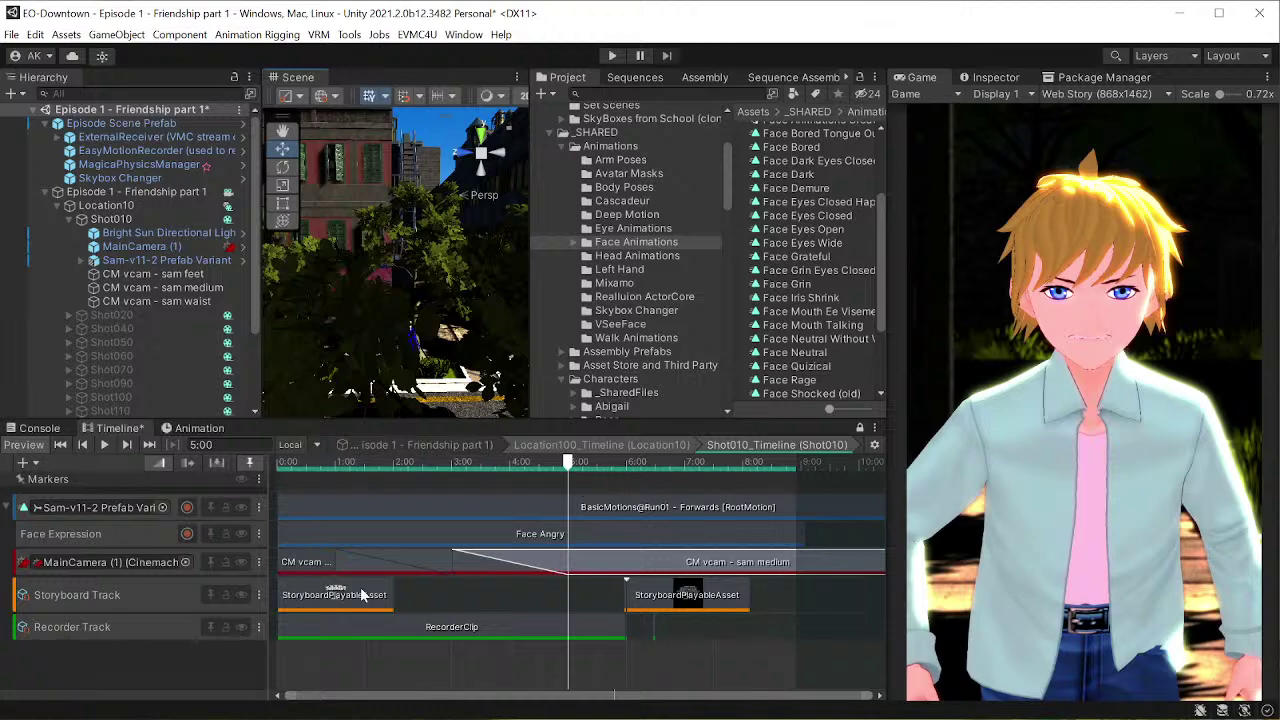
pyautogui.click(305, 568)
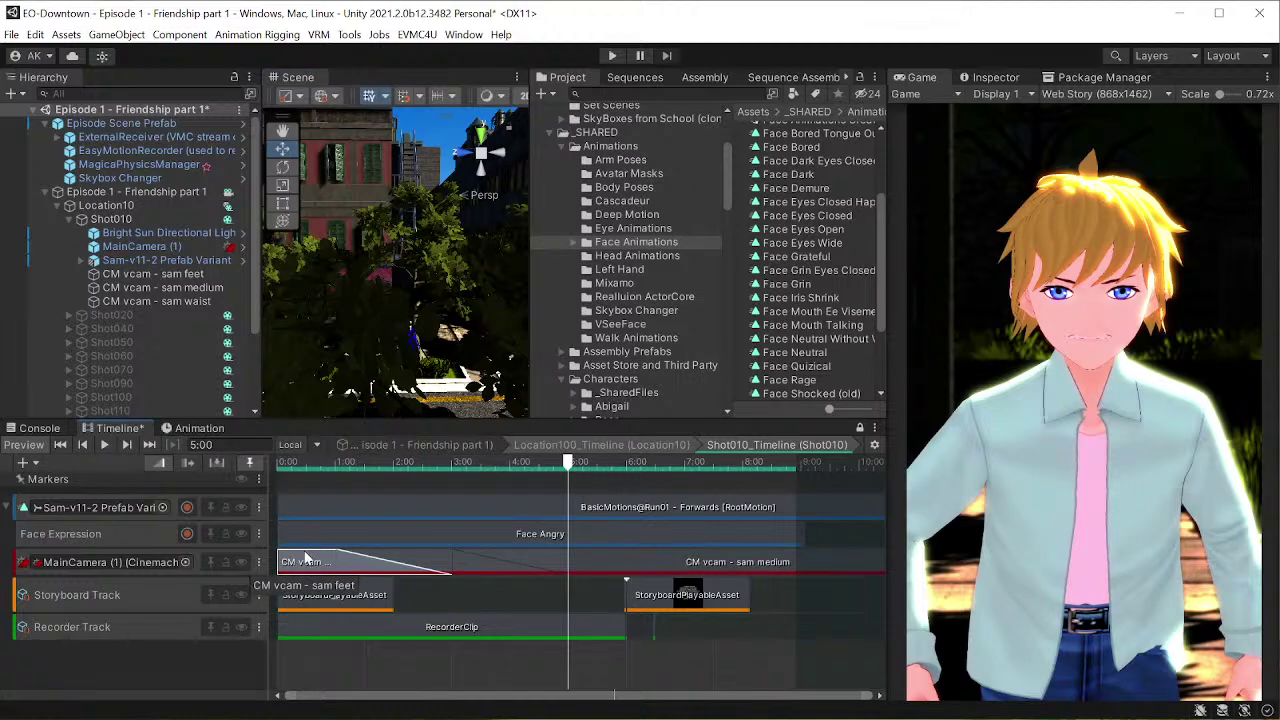
pyautogui.scroll(5, 372, 361)
pyautogui.moveTo(372, 361); pyautogui.dragTo(348, 274, button='middle')
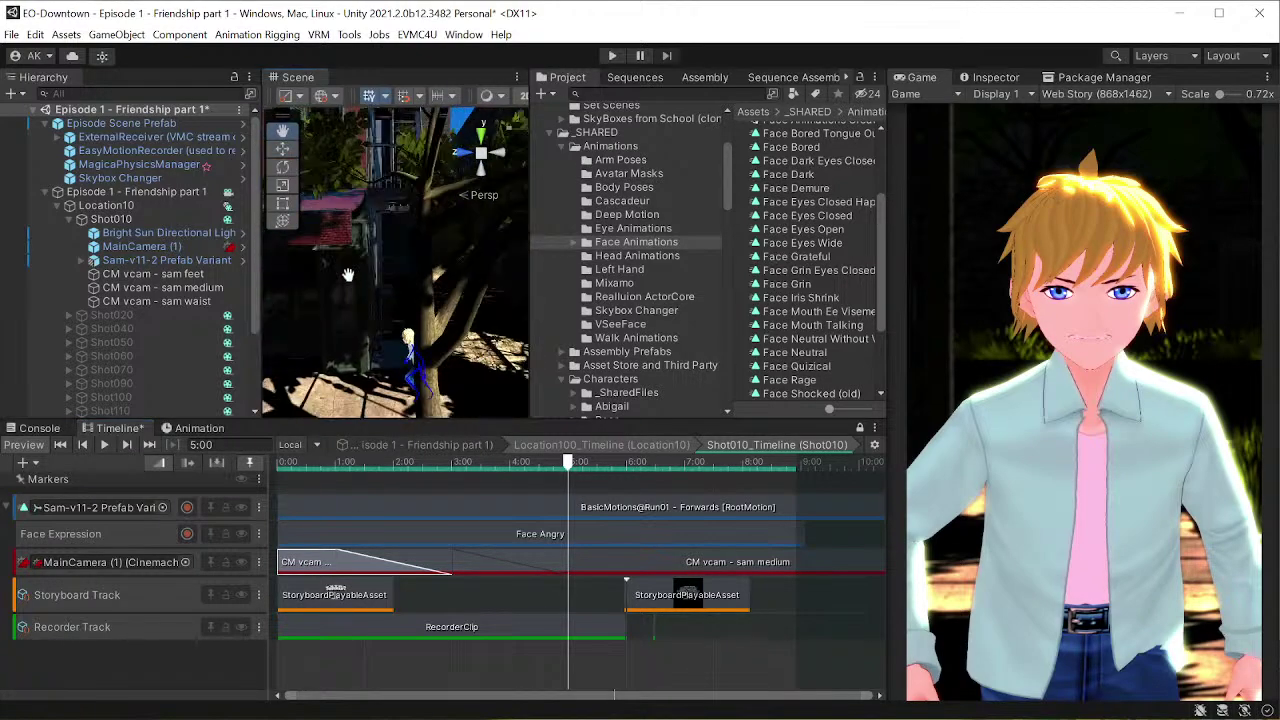
pyautogui.scroll(-3, 340, 278)
pyautogui.scroll(-2, 318, 288)
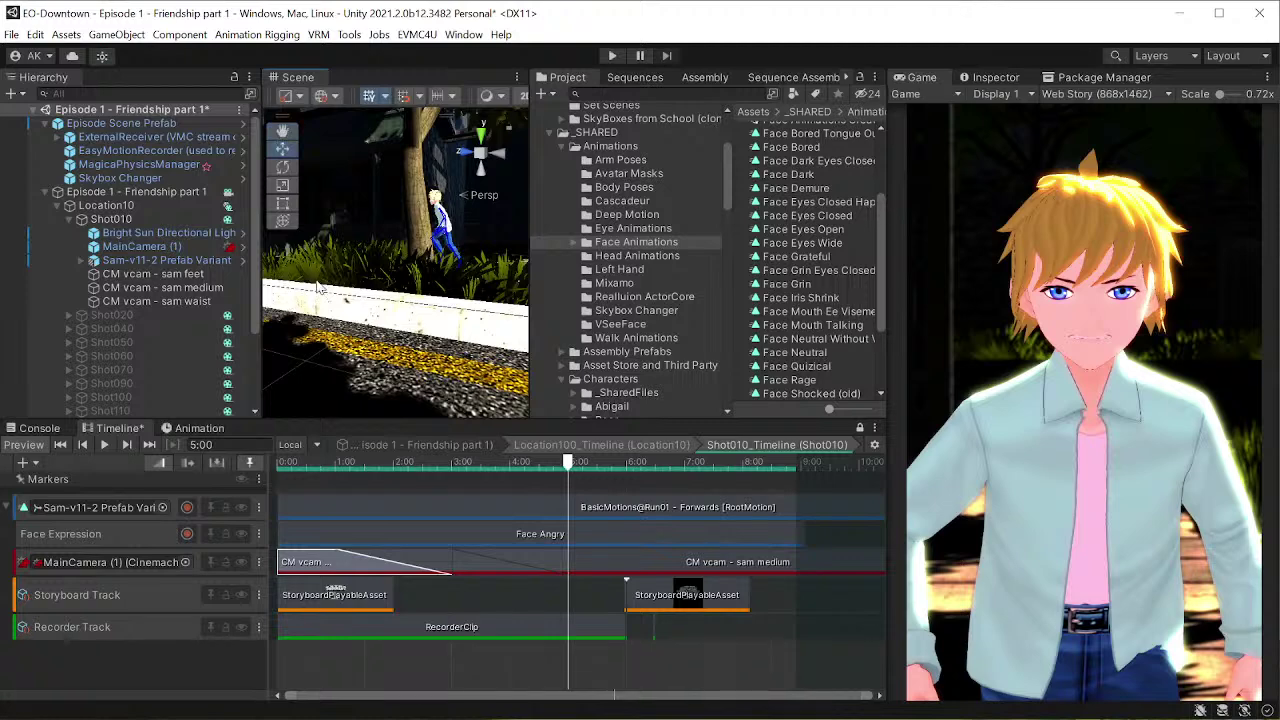
pyautogui.scroll(5, 318, 290)
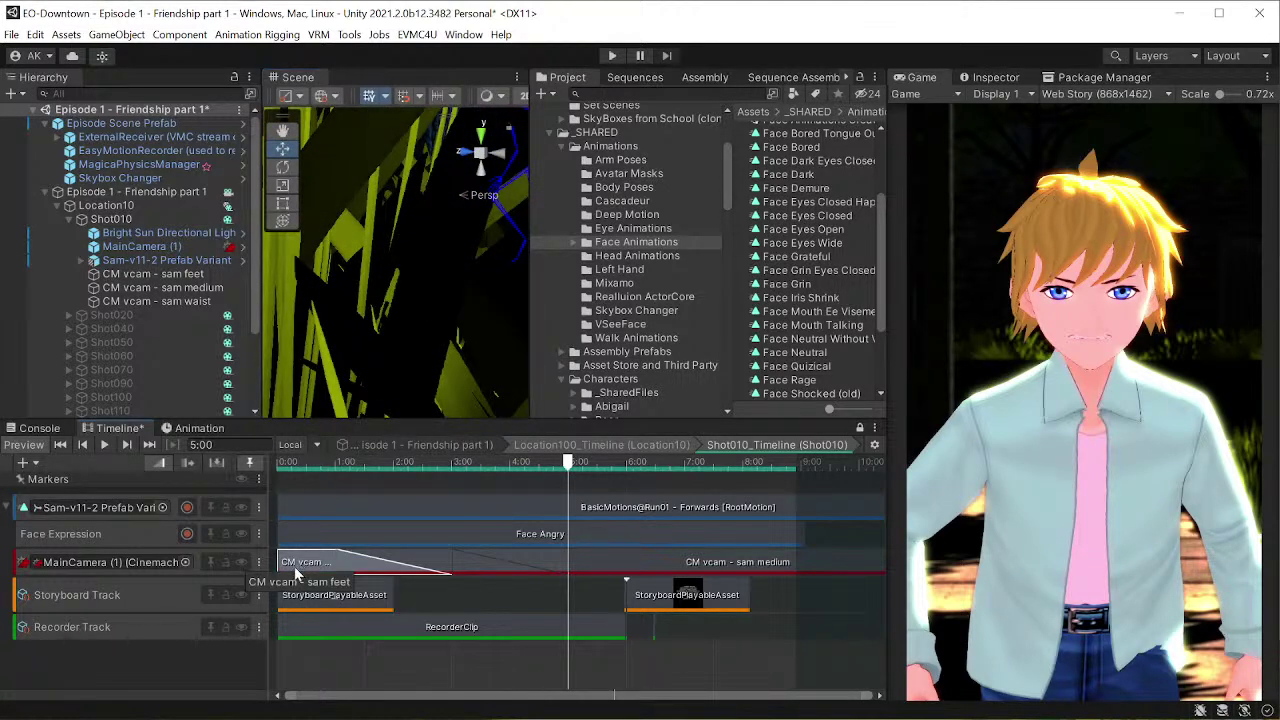
# - Select CM vcam - sam feet and align the Scene view to it
pyautogui.click(160, 274)
pyautogui.scroll(-3, 375, 355)
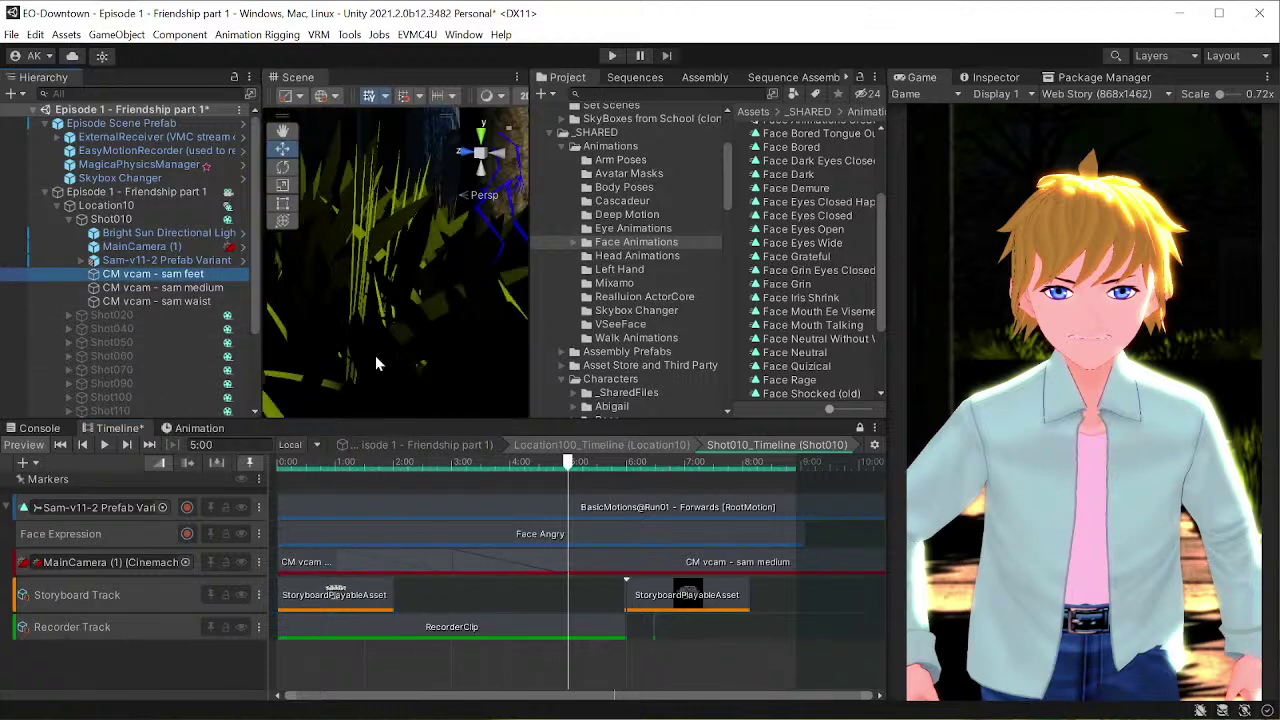
pyautogui.click(112, 35)
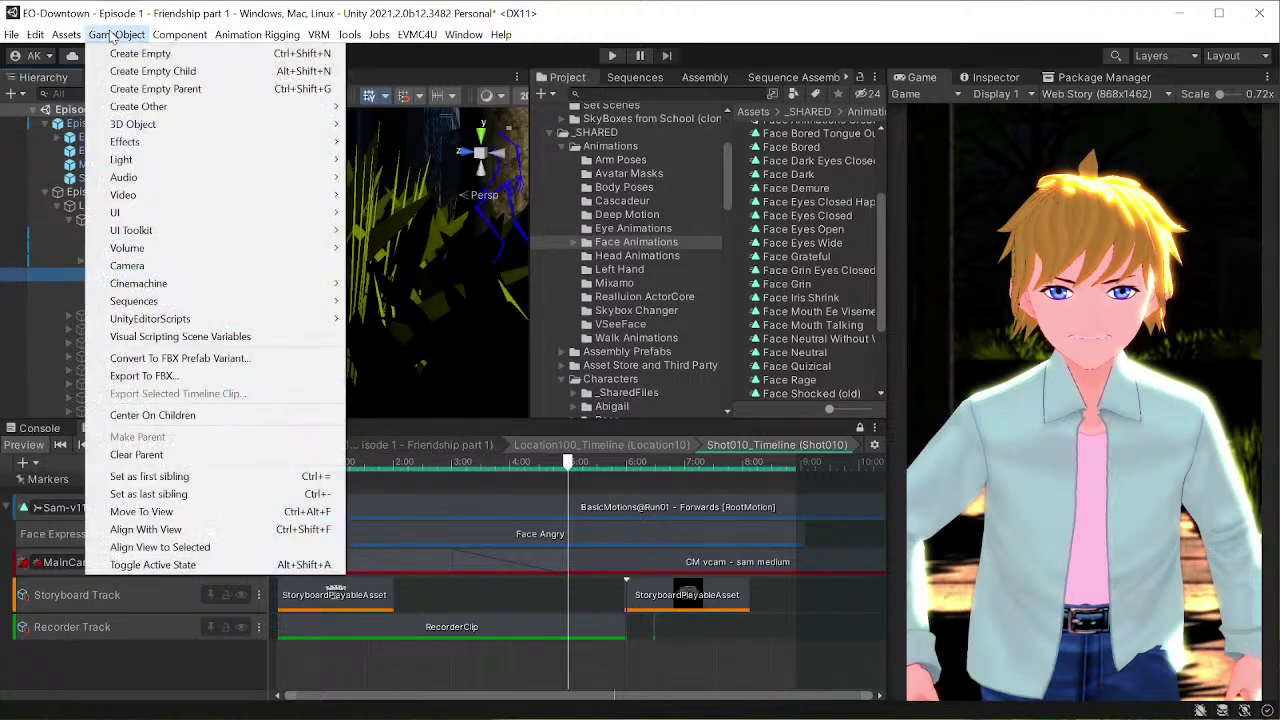
pyautogui.click(178, 550)
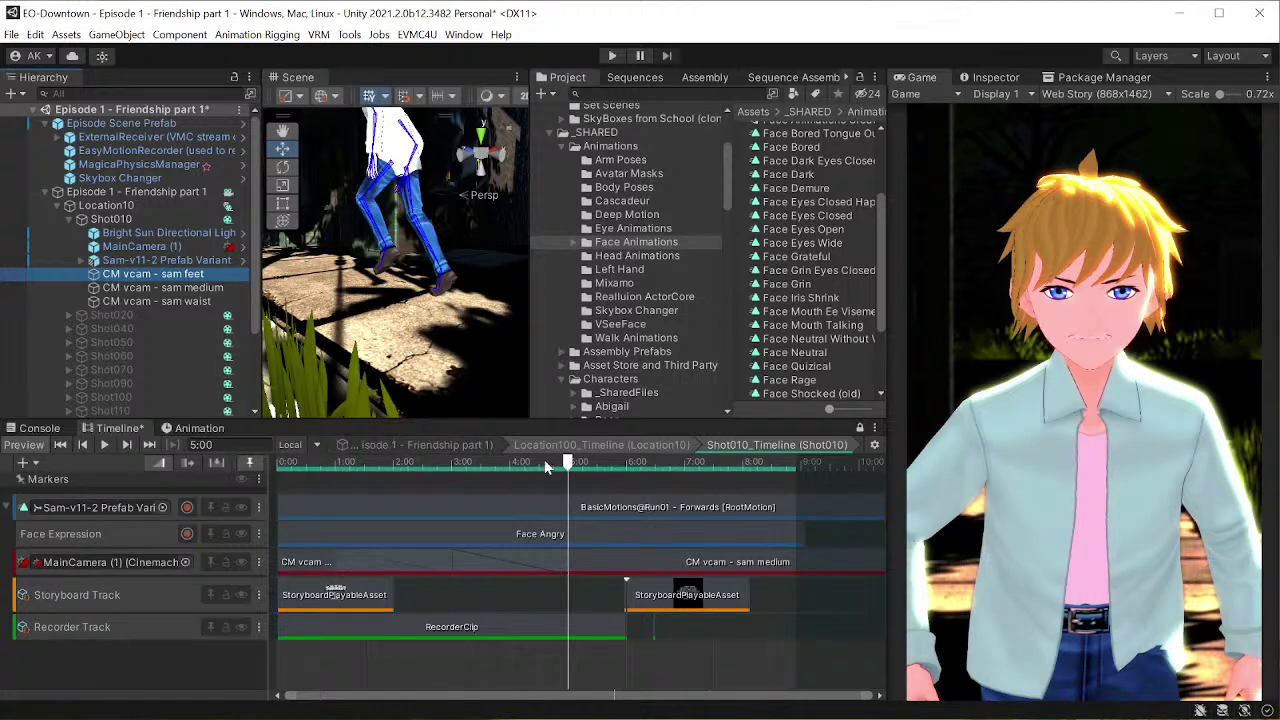
# - Rewind Shot010 to 0:00 and realign the Scene view to the sam feet virtual camera
pyautogui.moveTo(568, 464); pyautogui.dragTo(170, 447)
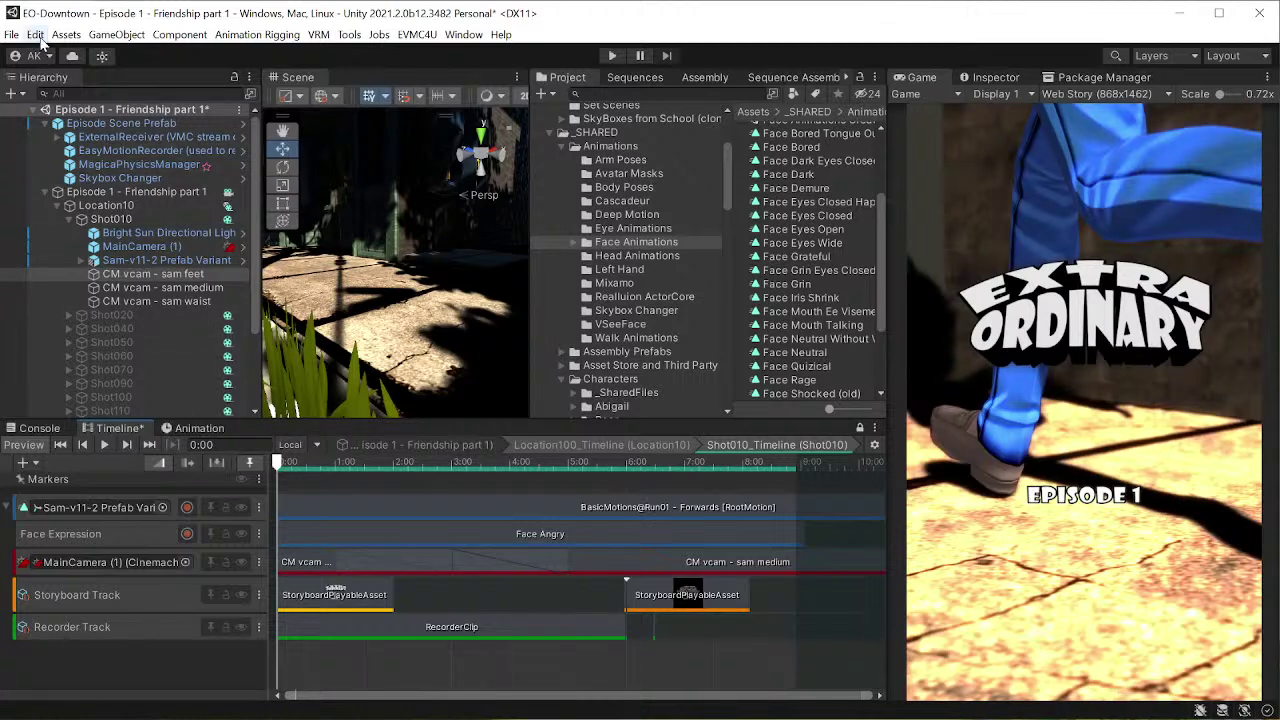
pyautogui.click(116, 34)
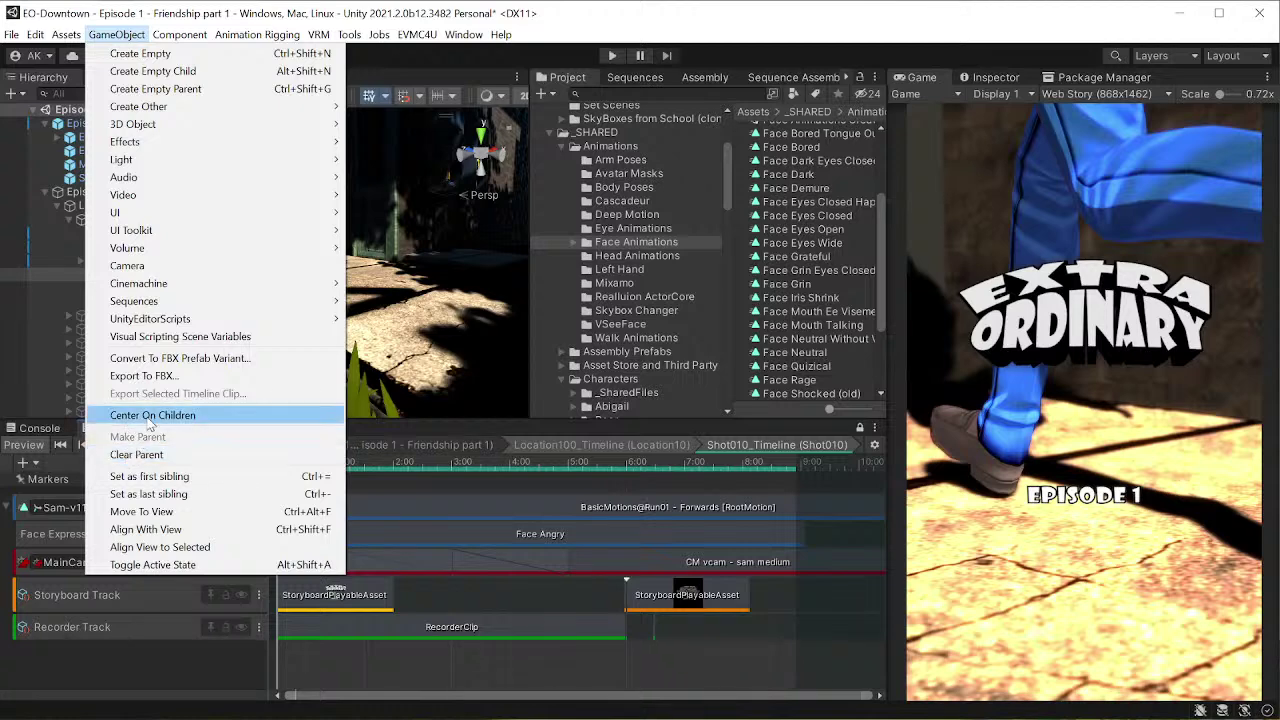
pyautogui.click(160, 547)
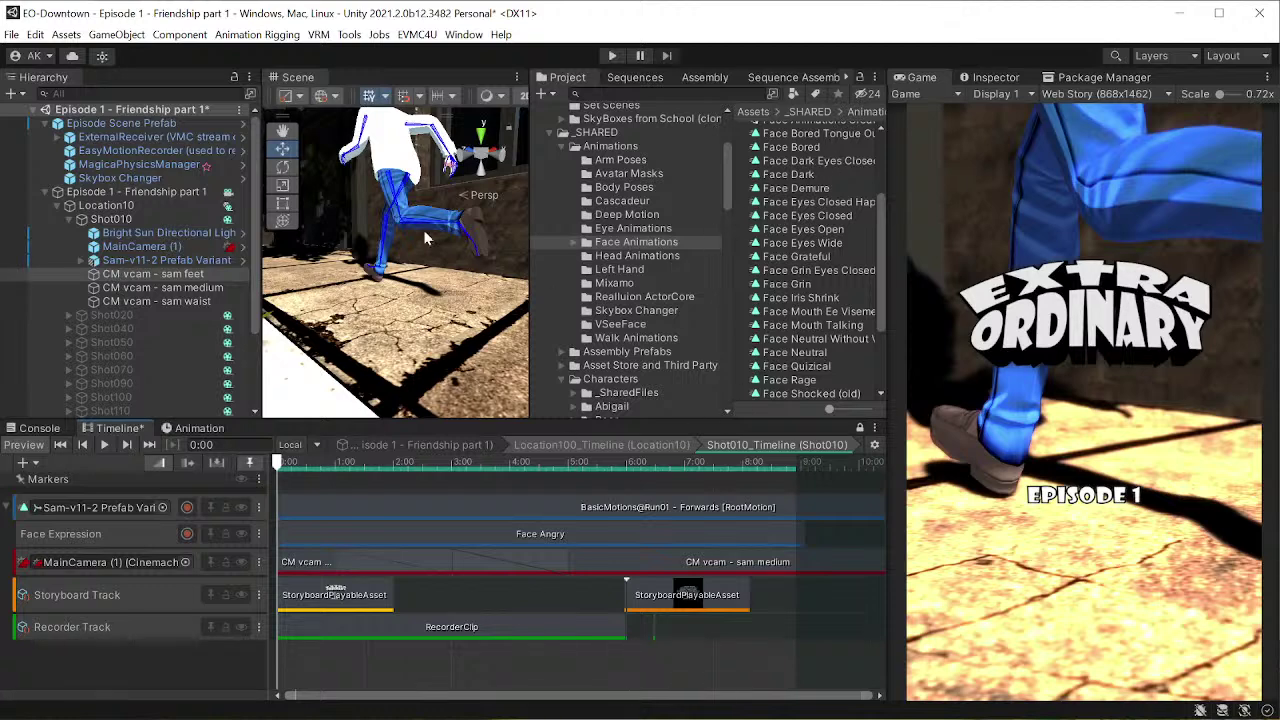
# - Inspect the Cinemachine settings of CM vcam - sam feet and expand its Body and Aim sections
pyautogui.click(117, 34)
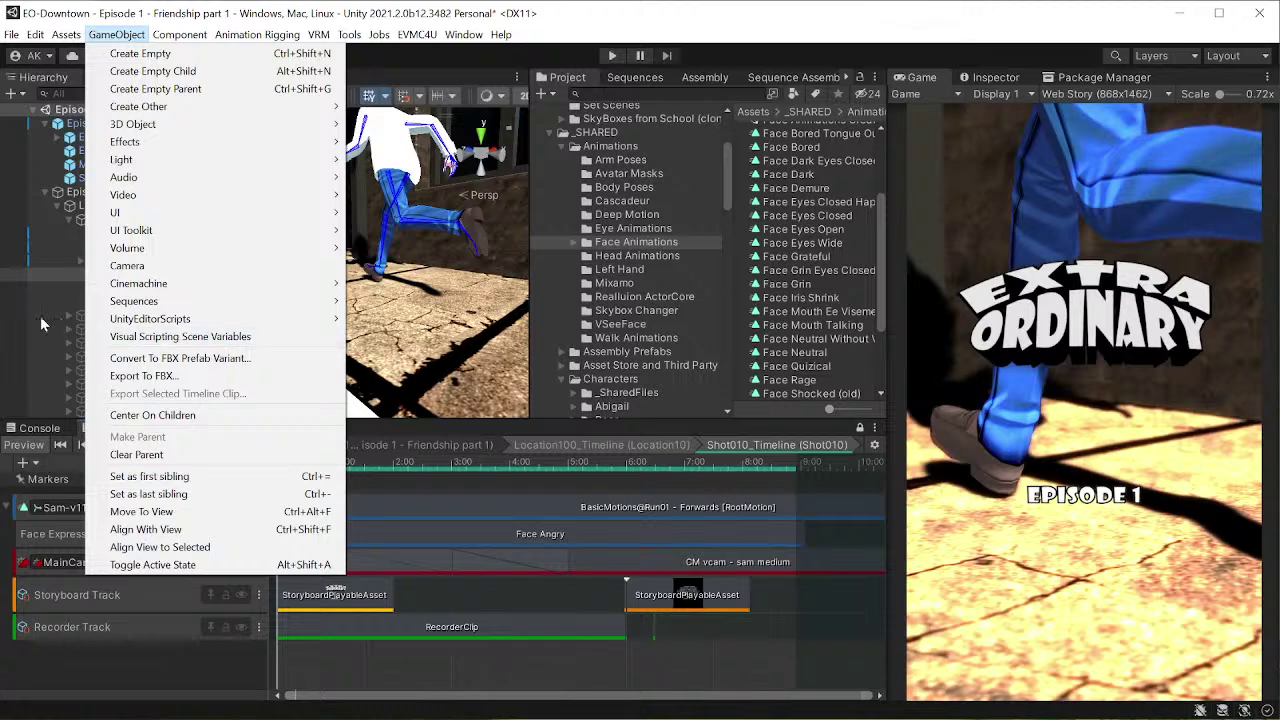
pyautogui.click(35, 282)
pyautogui.click(41, 274)
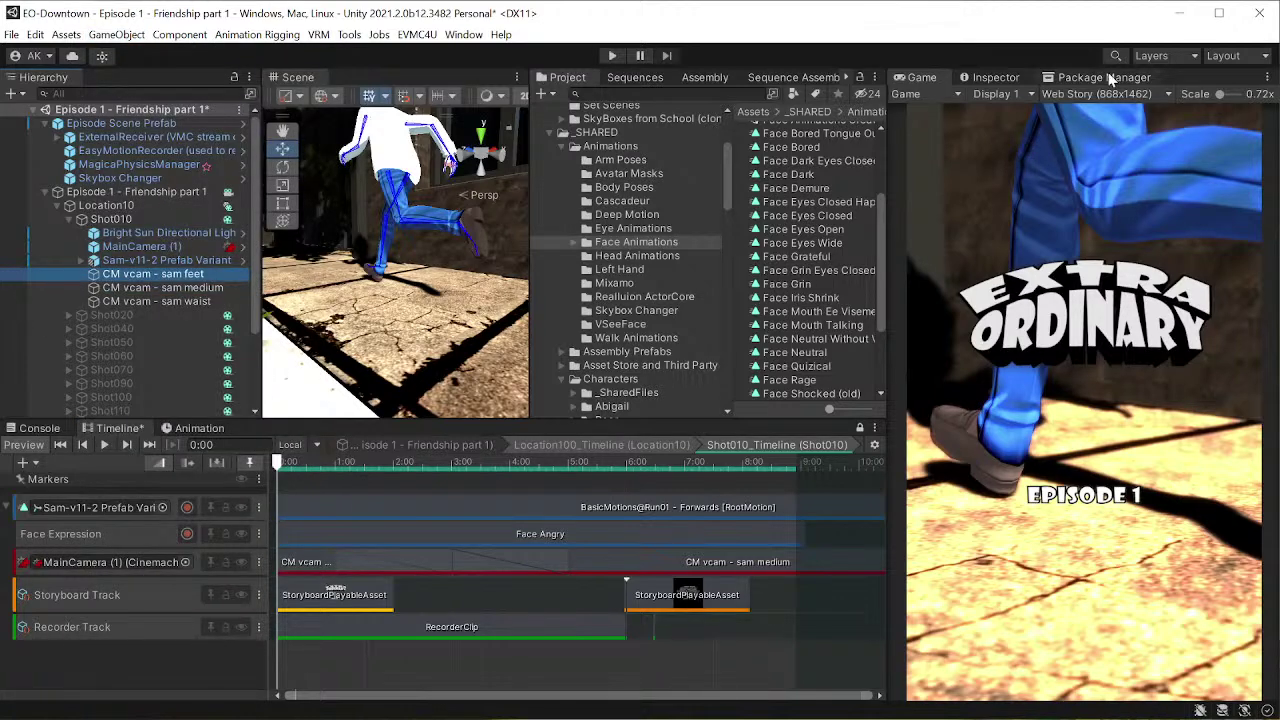
pyautogui.click(1005, 78)
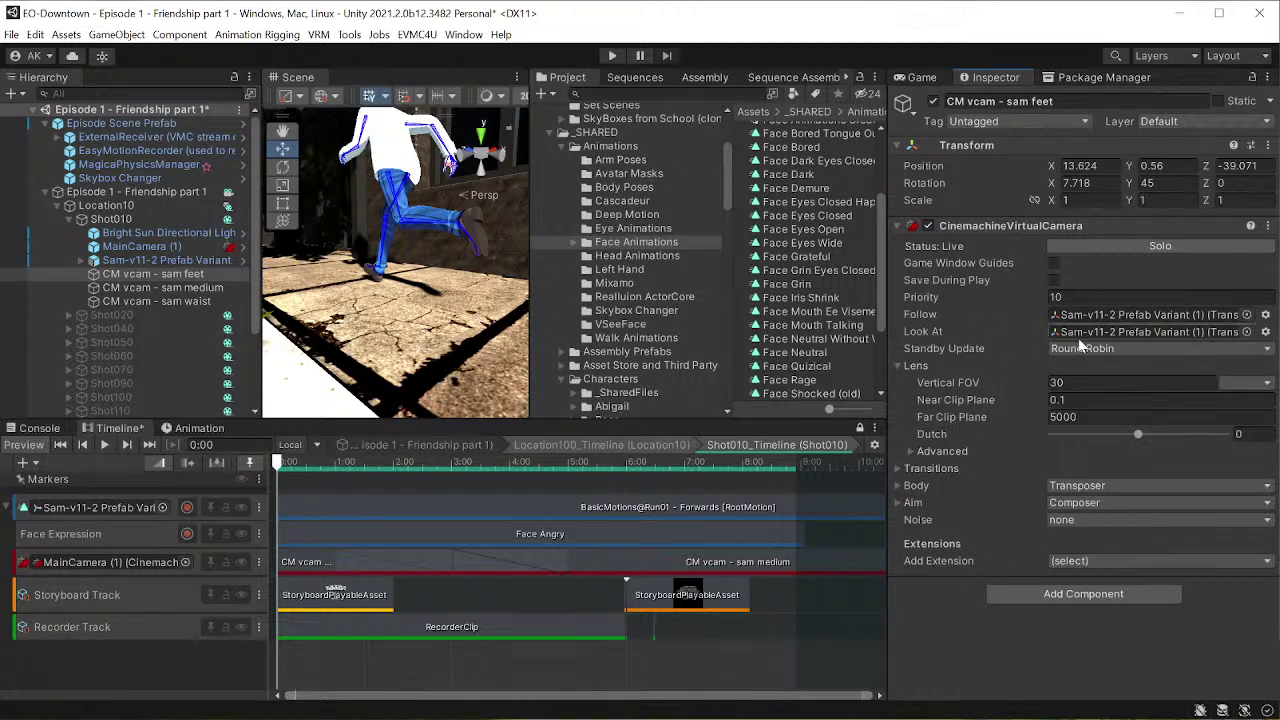
pyautogui.click(898, 485)
pyautogui.scroll(-1, 909, 560)
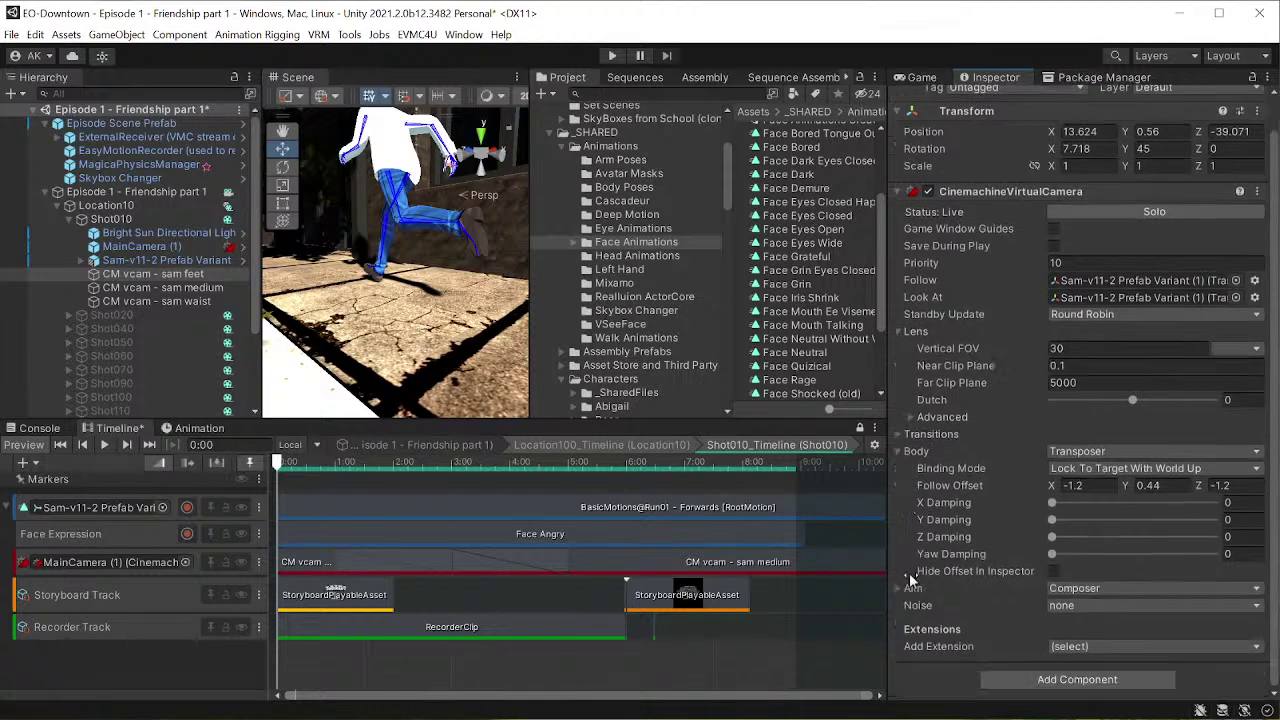
pyautogui.click(898, 588)
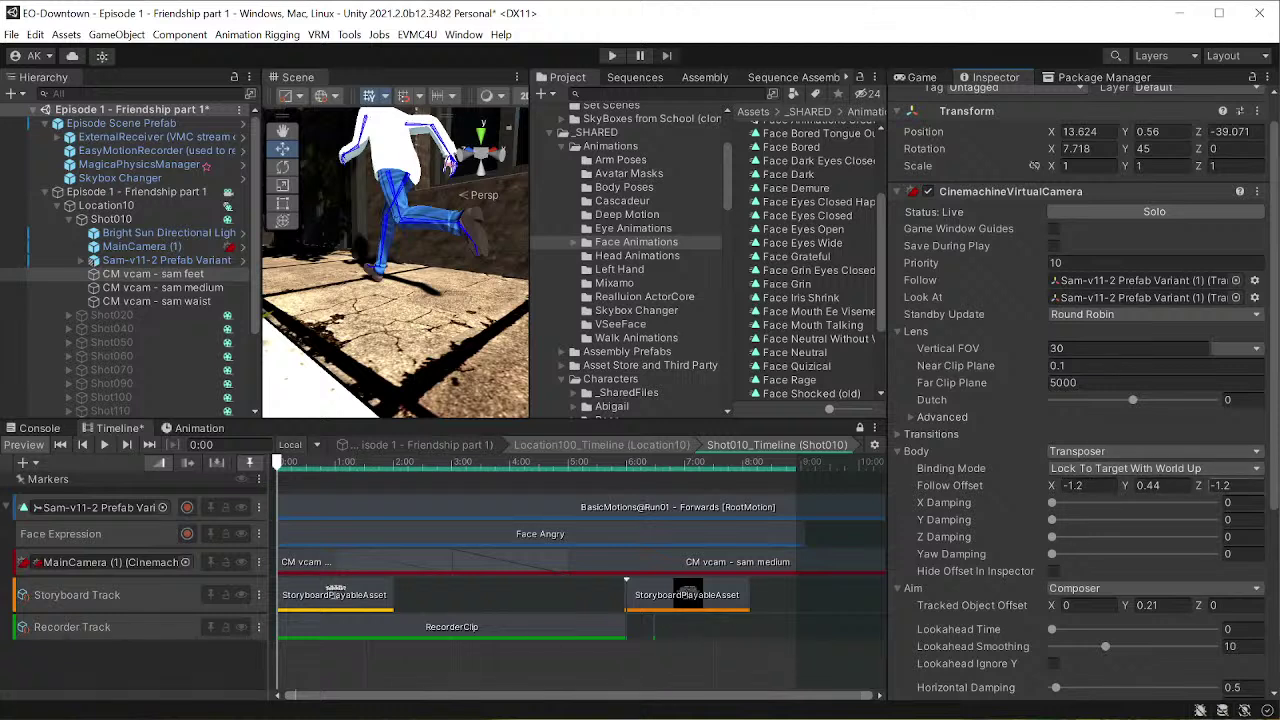
# - Try adjusting the sam feet camera's Follow Offset Z, undo the change, and check the framing in the Game view
pyautogui.moveTo(1198, 486); pyautogui.dragTo(1187, 487)
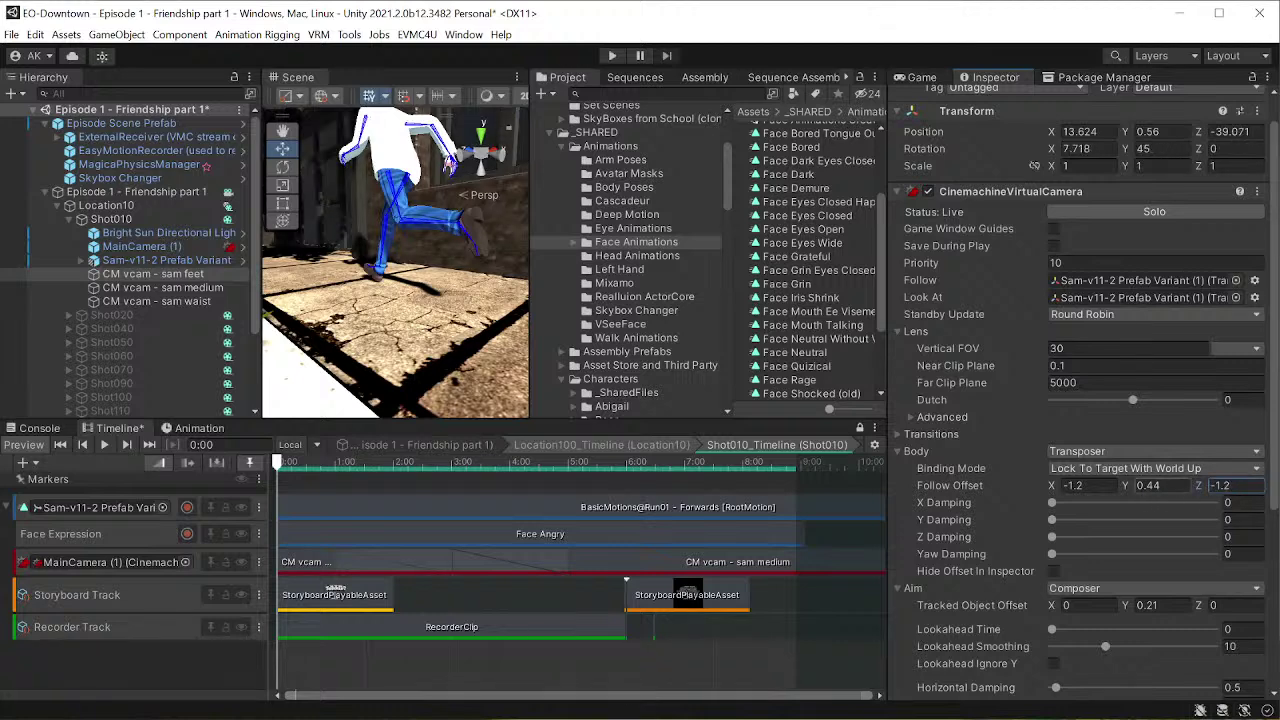
pyautogui.hotkey('ctrl', 'z')
pyautogui.press('f')
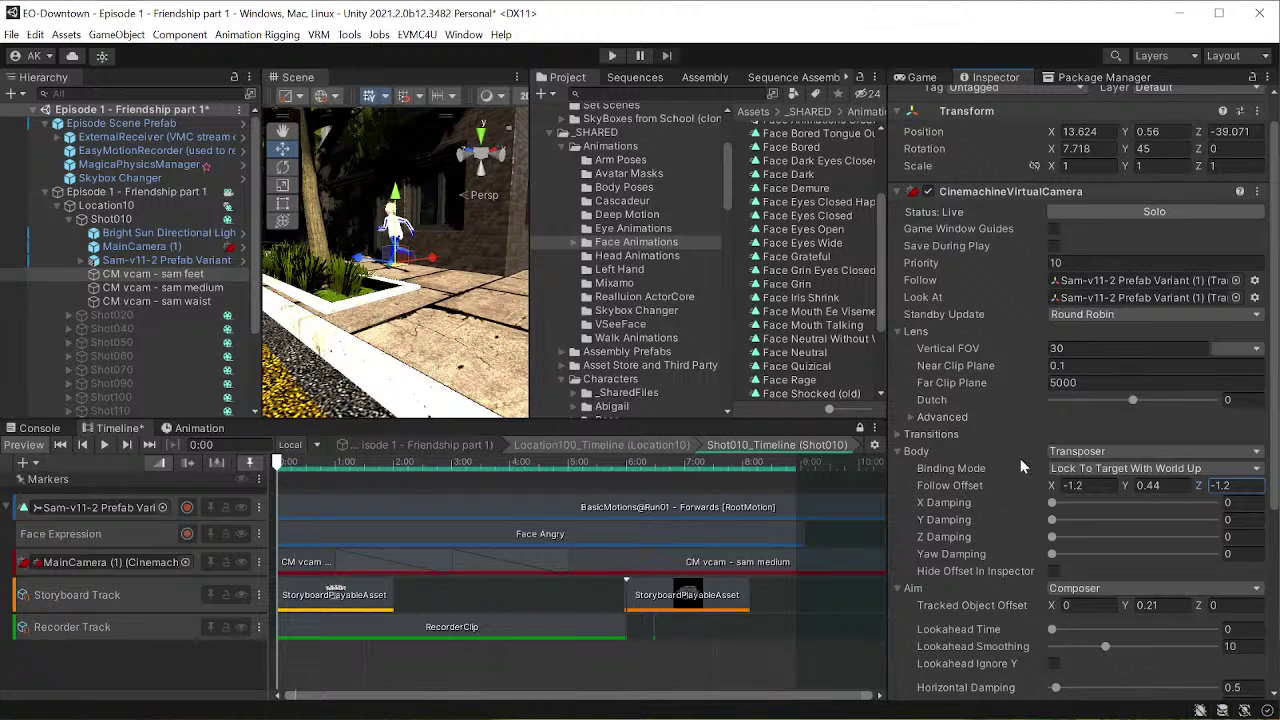
pyautogui.moveTo(1201, 486)
pyautogui.mouseDown()
pyautogui.moveTo(1145, 486)
pyautogui.moveTo(1221, 487)
pyautogui.moveTo(1196, 486)
pyautogui.mouseUp()
pyautogui.click(918, 77)
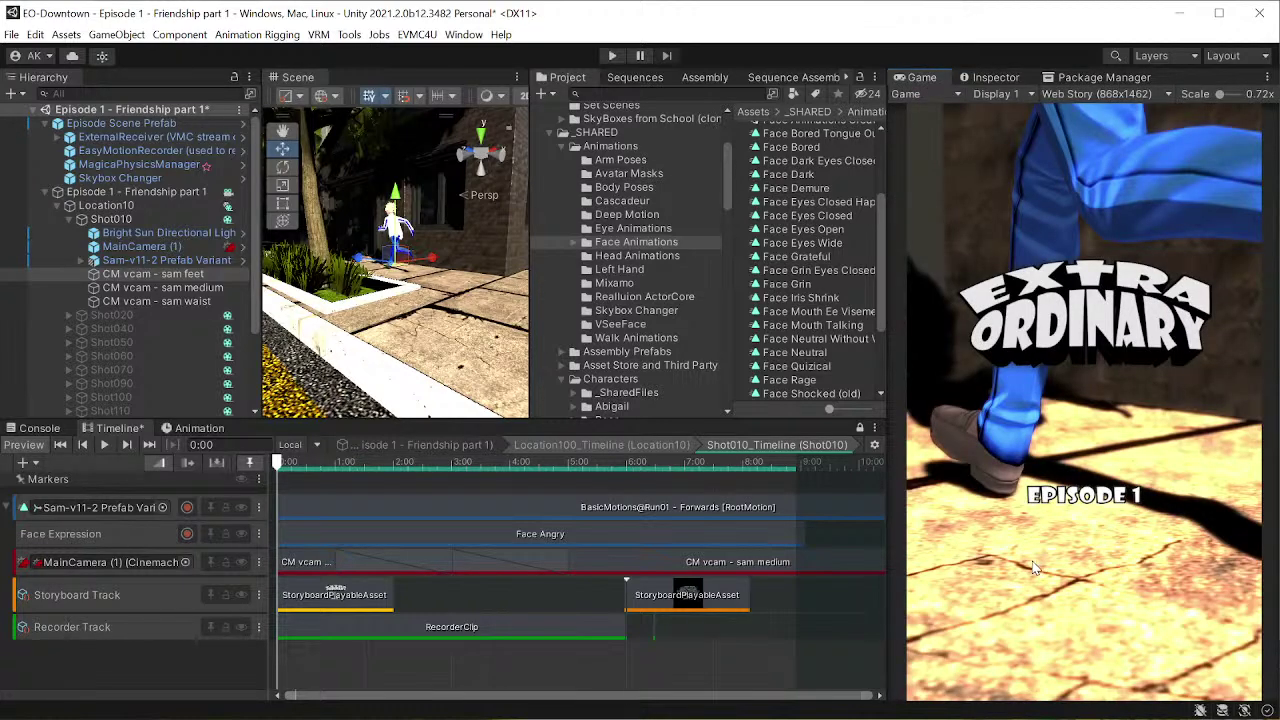
pyautogui.click(996, 77)
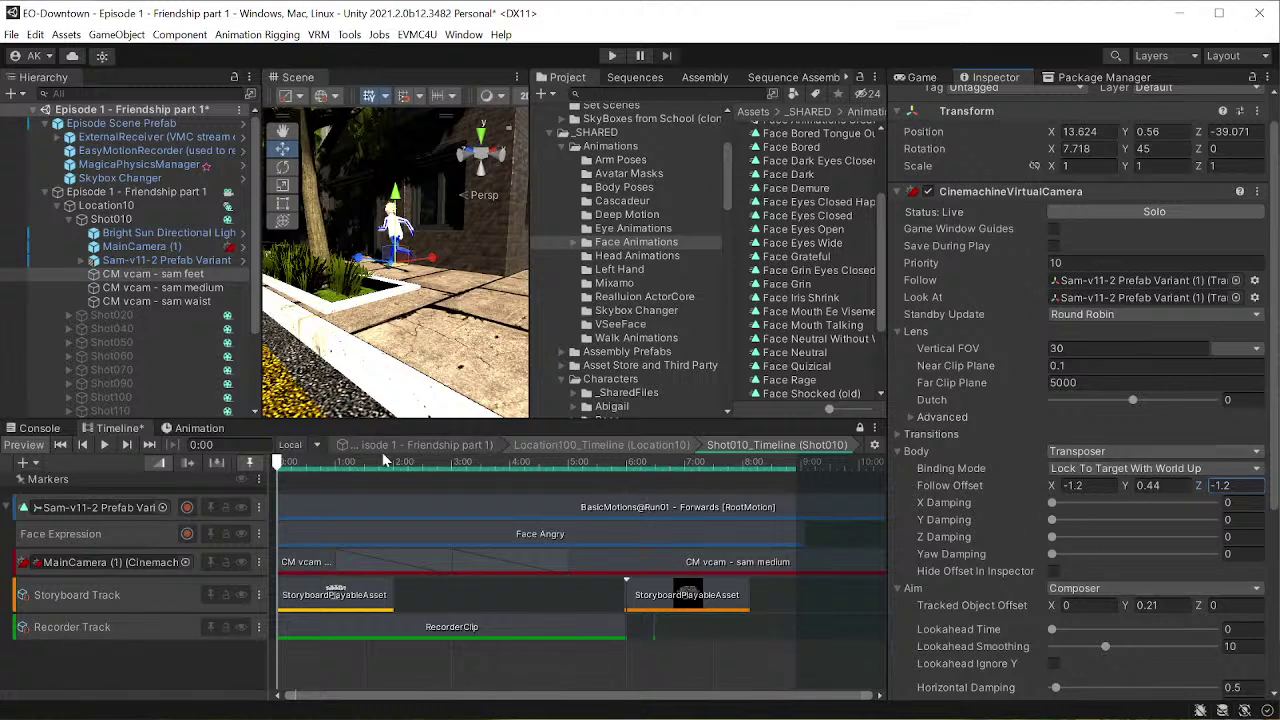
# - Align the Scene view to CM vcam - sam waist and review its X, Y and Z Follow Offset values
pyautogui.click(164, 301)
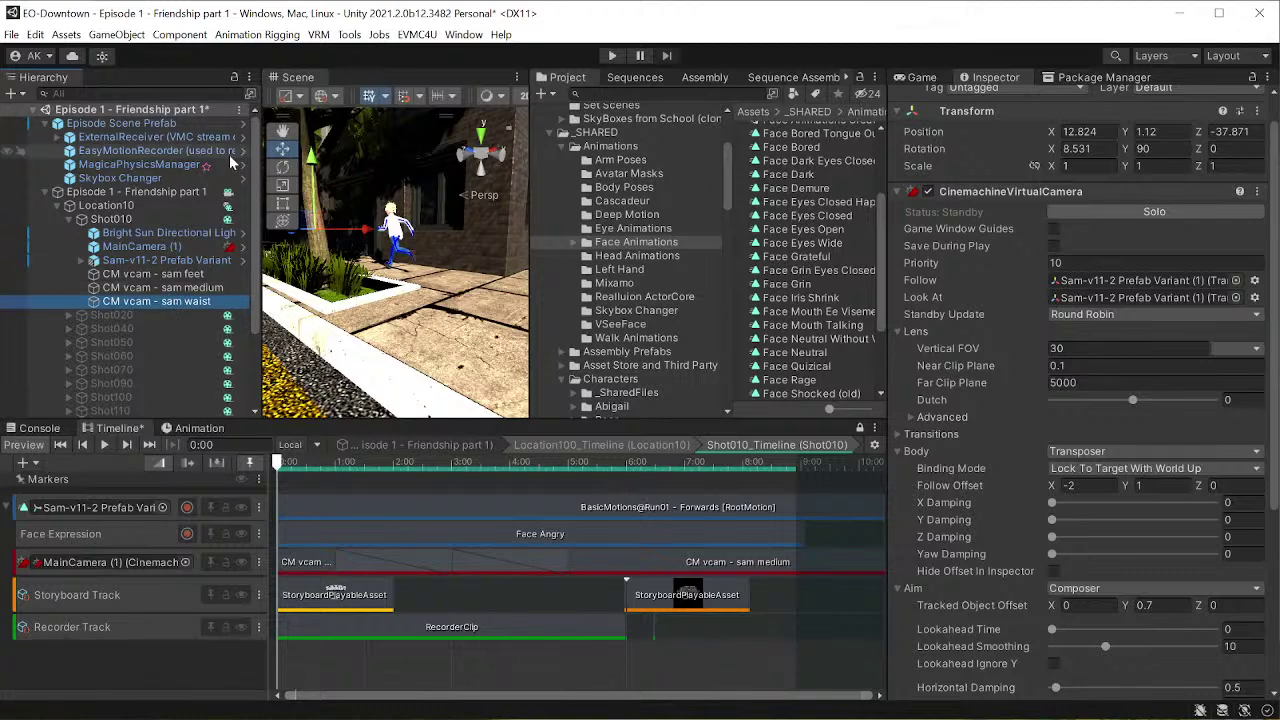
pyautogui.click(105, 36)
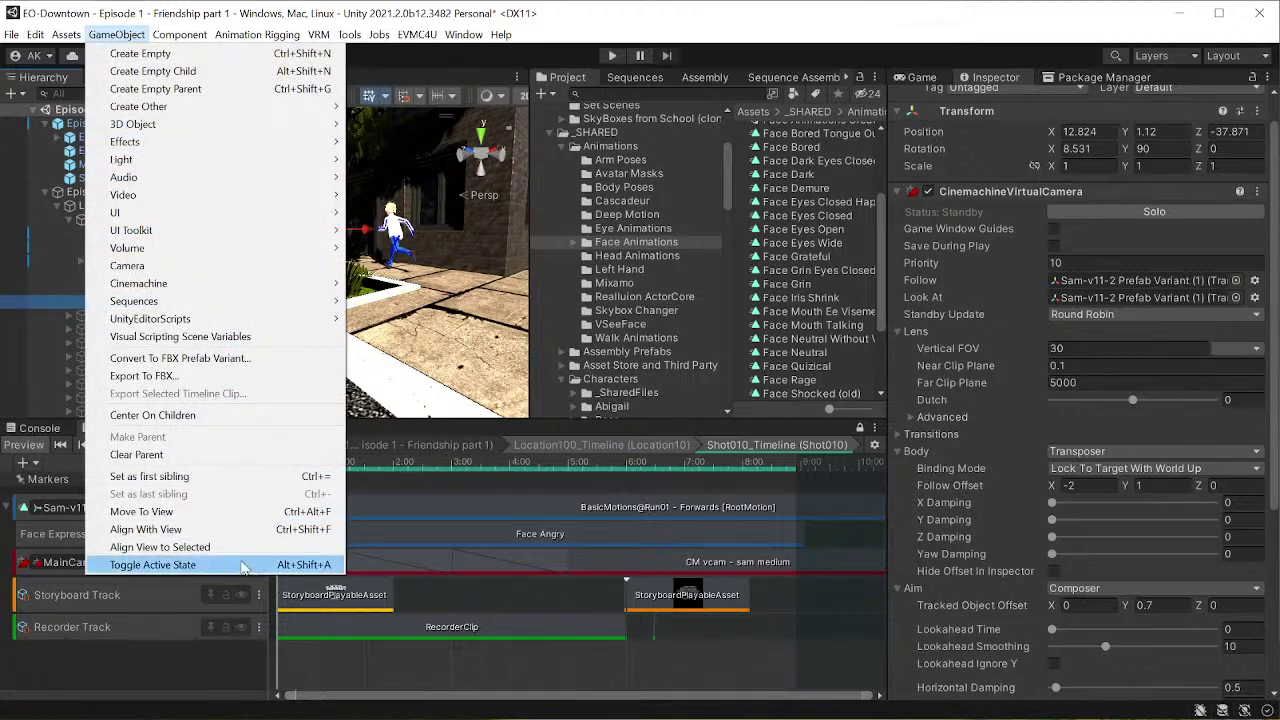
pyautogui.click(160, 523)
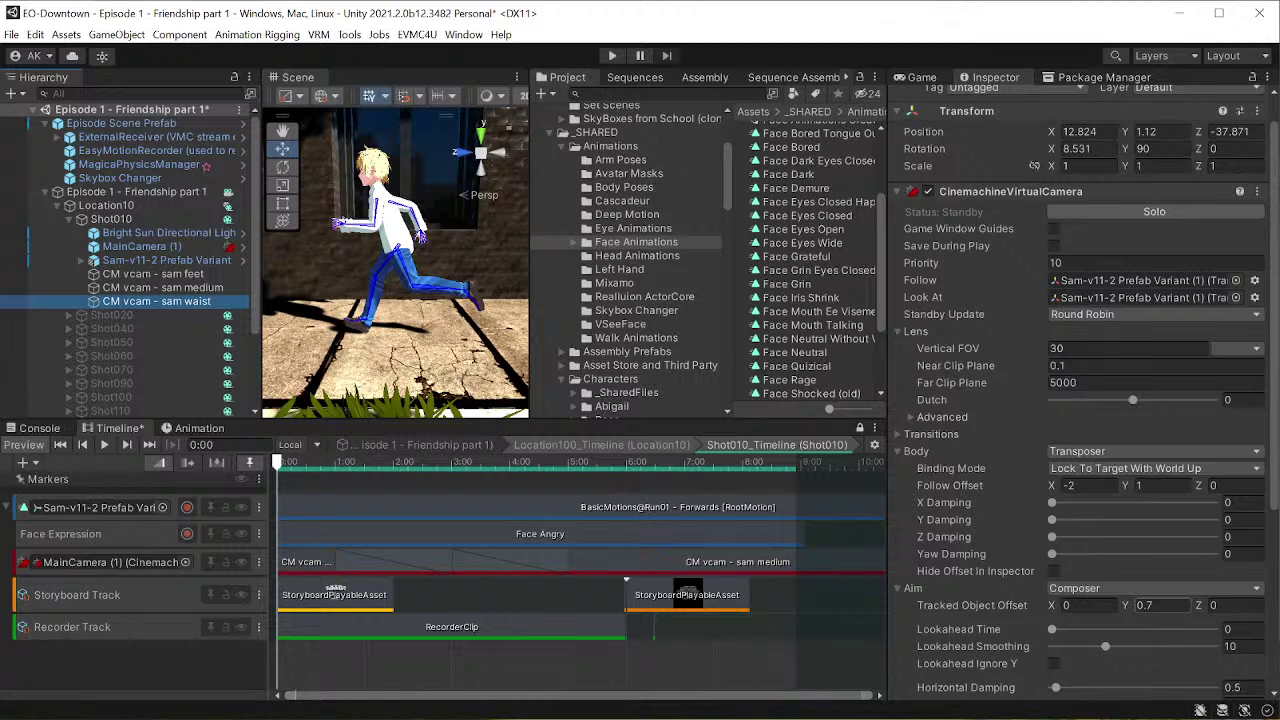
pyautogui.click(1218, 485)
pyautogui.click(1160, 485)
pyautogui.click(1088, 485)
# - Move CM vcam - sam waist between the sam feet and sam medium cameras in the hierarchy, and select sam feet
pyautogui.moveTo(137, 301); pyautogui.dragTo(176, 272)
pyautogui.click(138, 275)
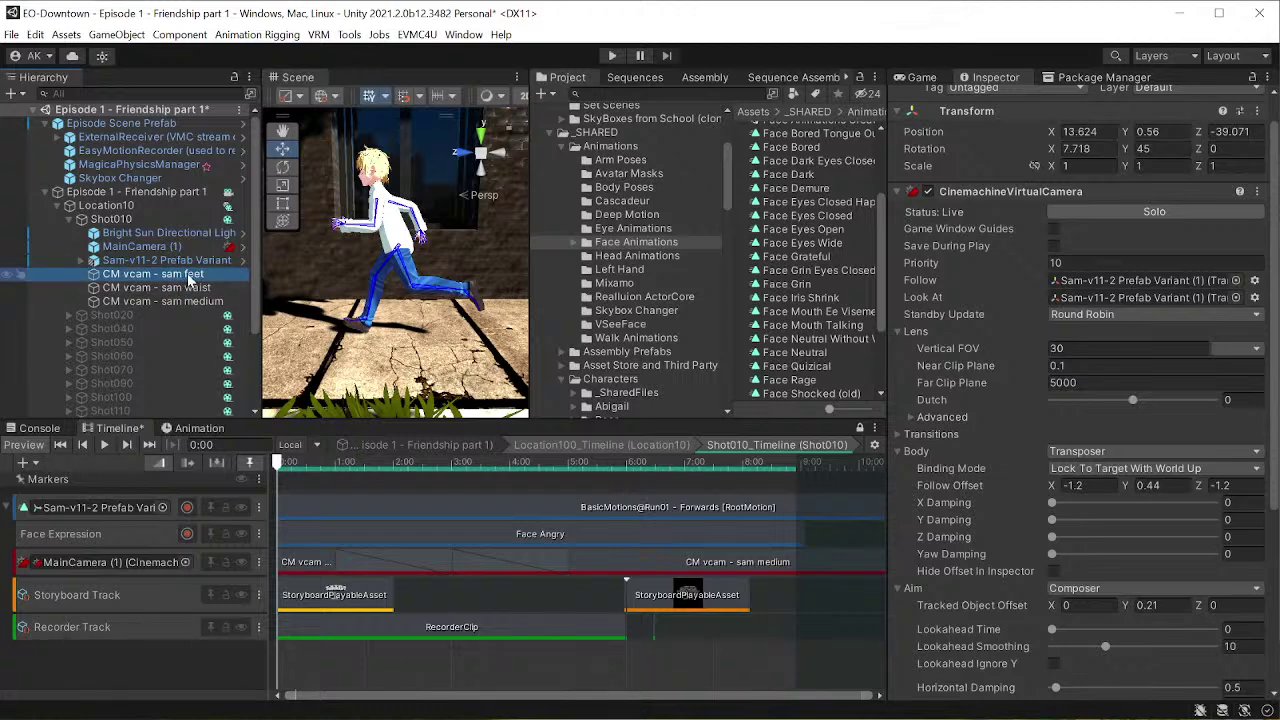
# - Select CM vcam - sam medium, review its Follow Offset values, and frame the camera in the Scene view
pyautogui.click(191, 303)
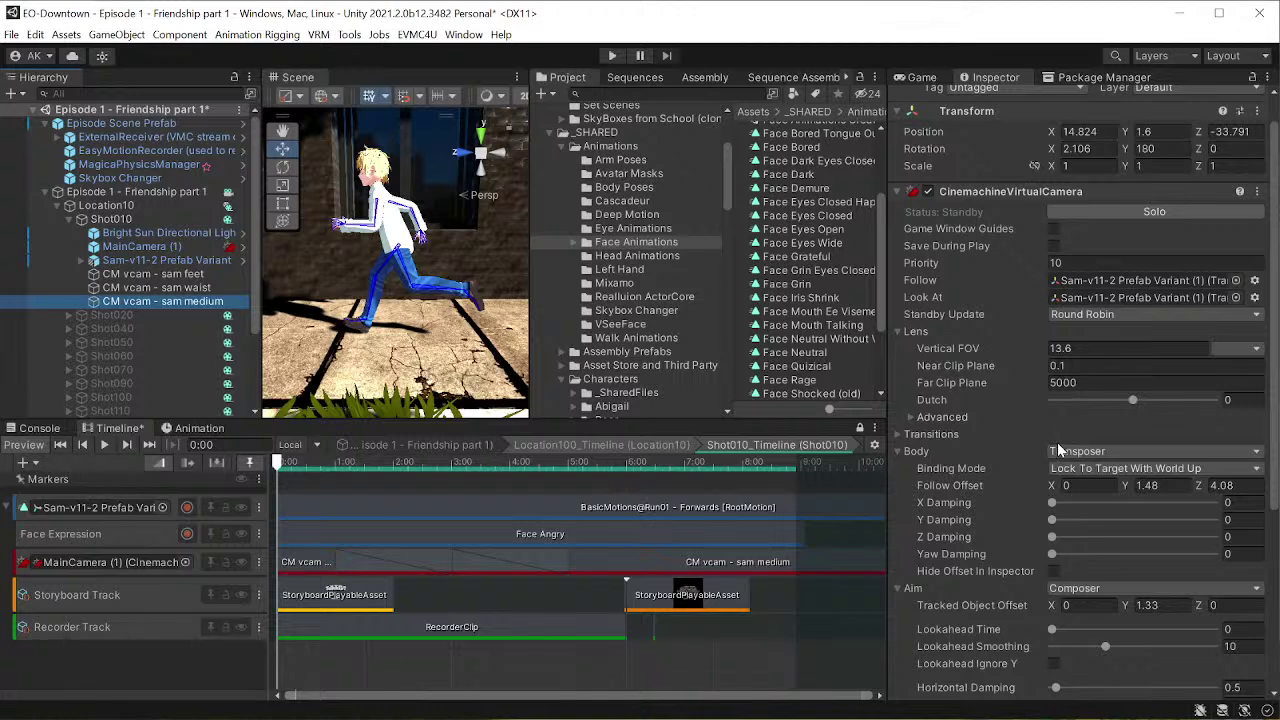
pyautogui.moveTo(978, 476)
pyautogui.click(1147, 485)
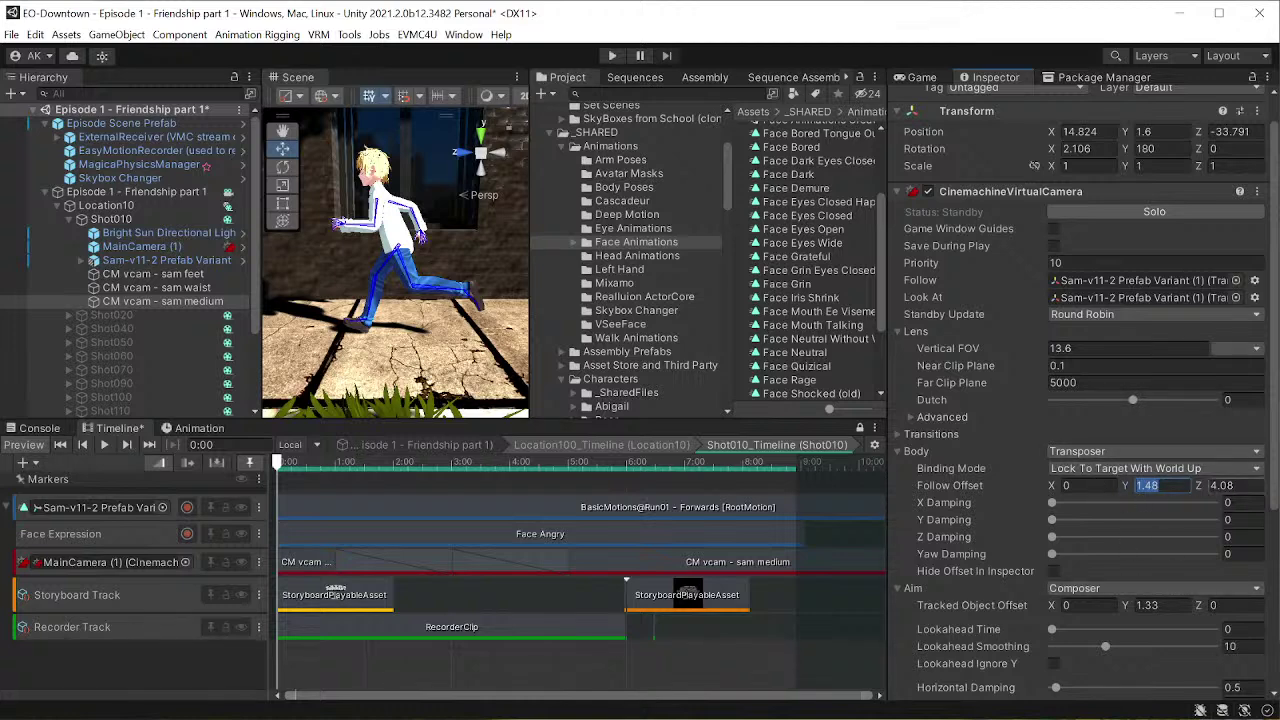
pyautogui.press('Tab')
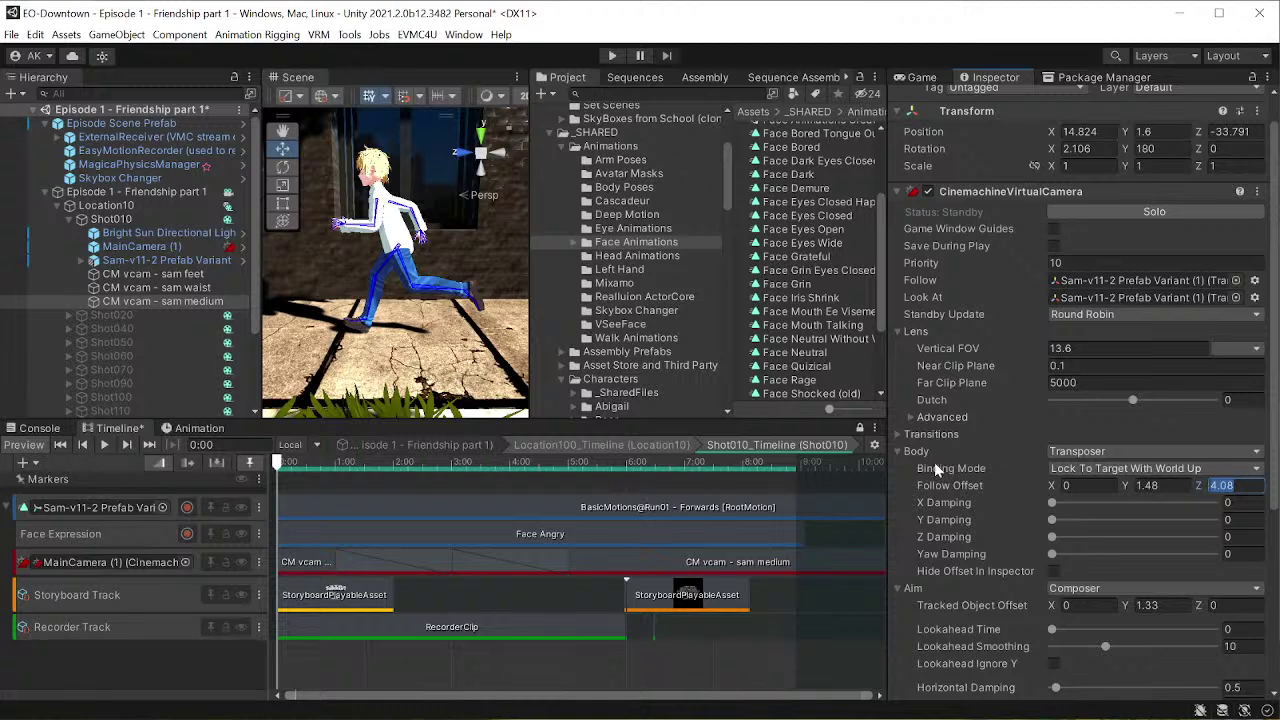
pyautogui.scroll(-5, 397, 295)
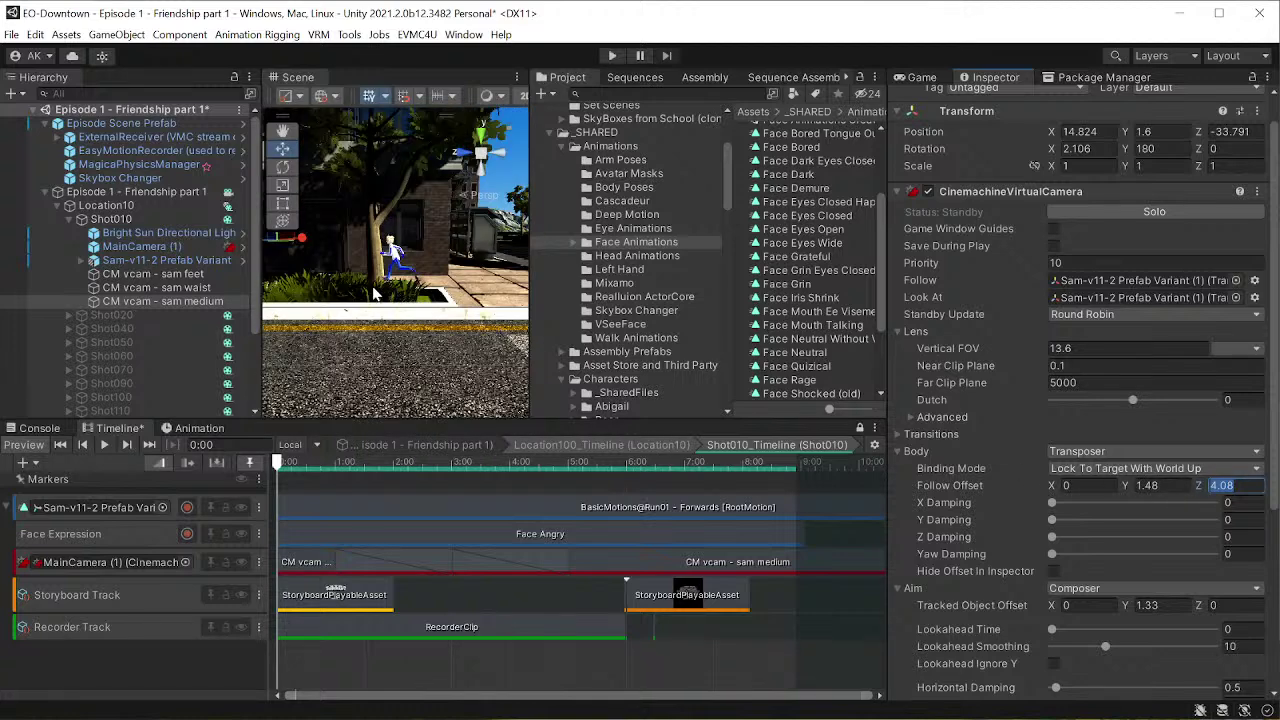
pyautogui.press('f')
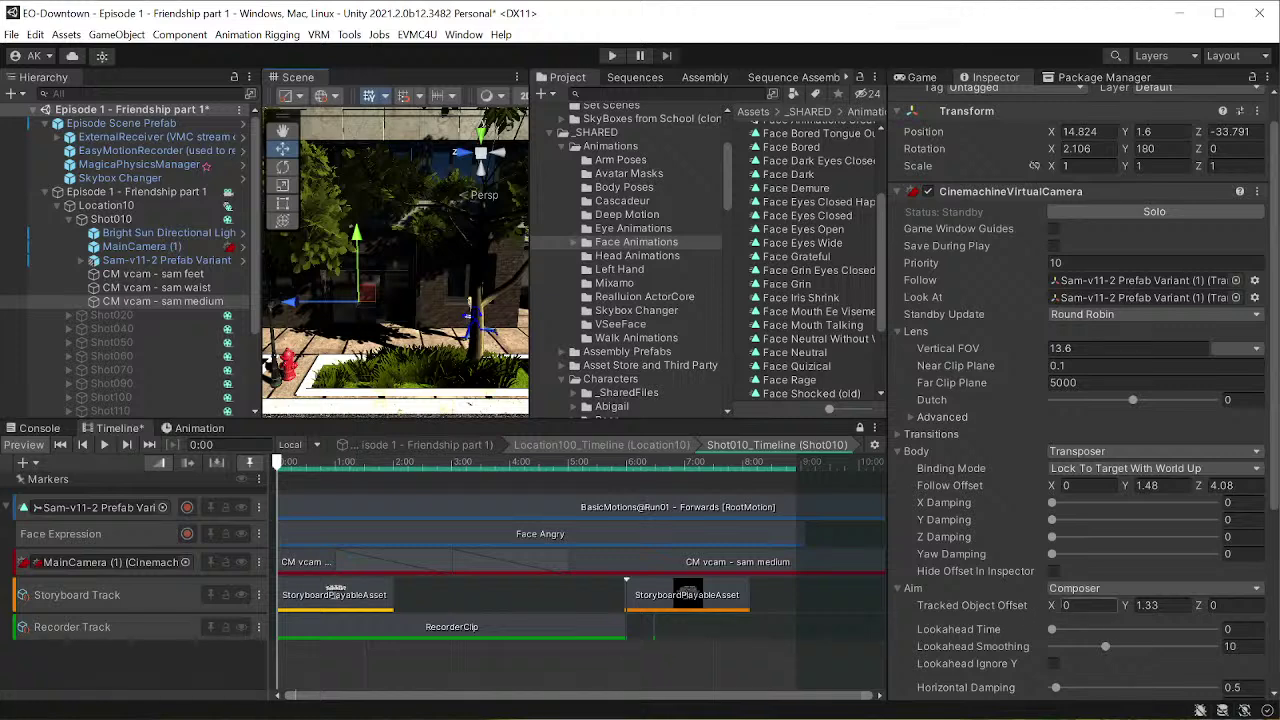
# - Preview Shot010 in the Game view by scrubbing its timeline to 5:08, and select the MainCamera (1) Cinemachine track
pyautogui.click(1142, 606)
pyautogui.click(922, 77)
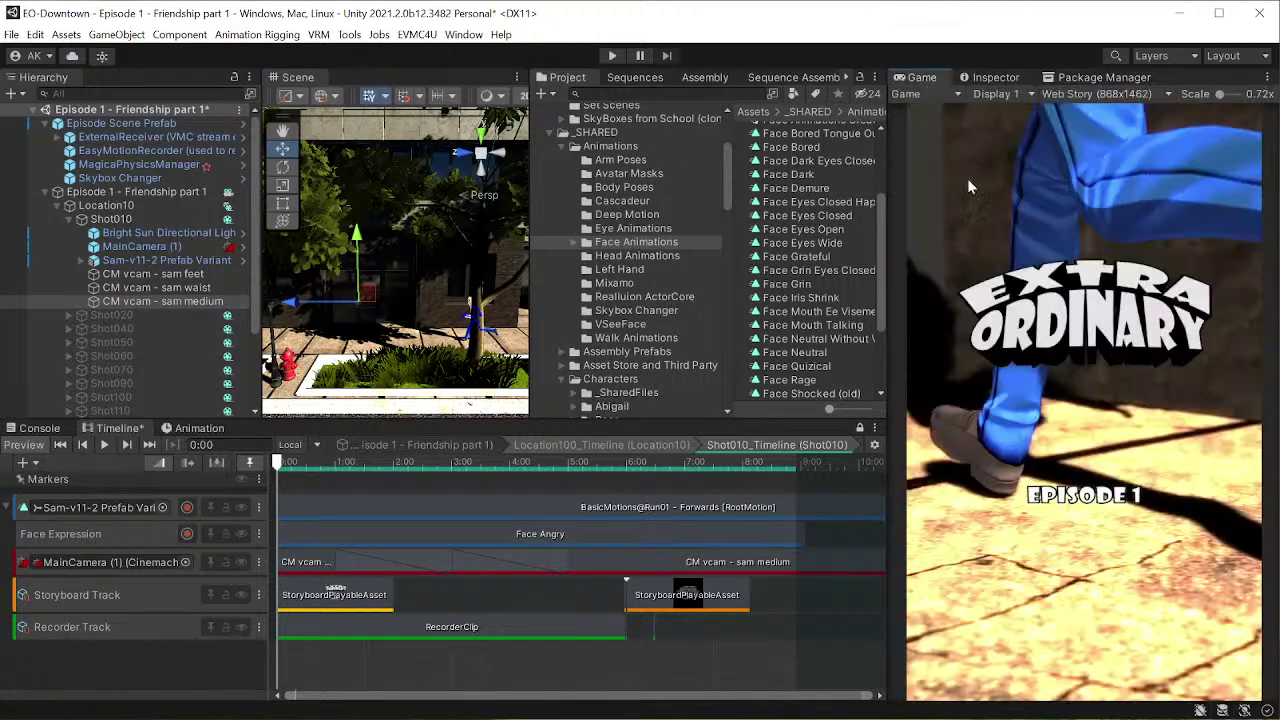
pyautogui.moveTo(283, 462); pyautogui.dragTo(587, 462)
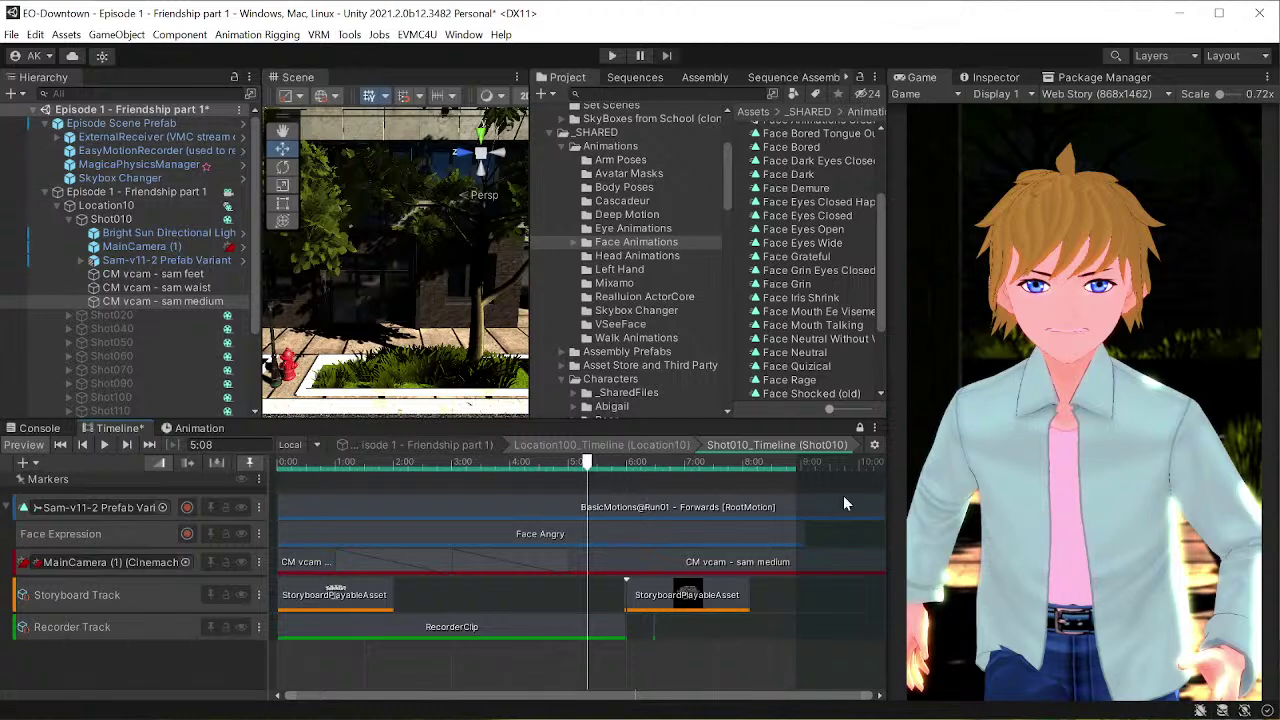
pyautogui.click(197, 563)
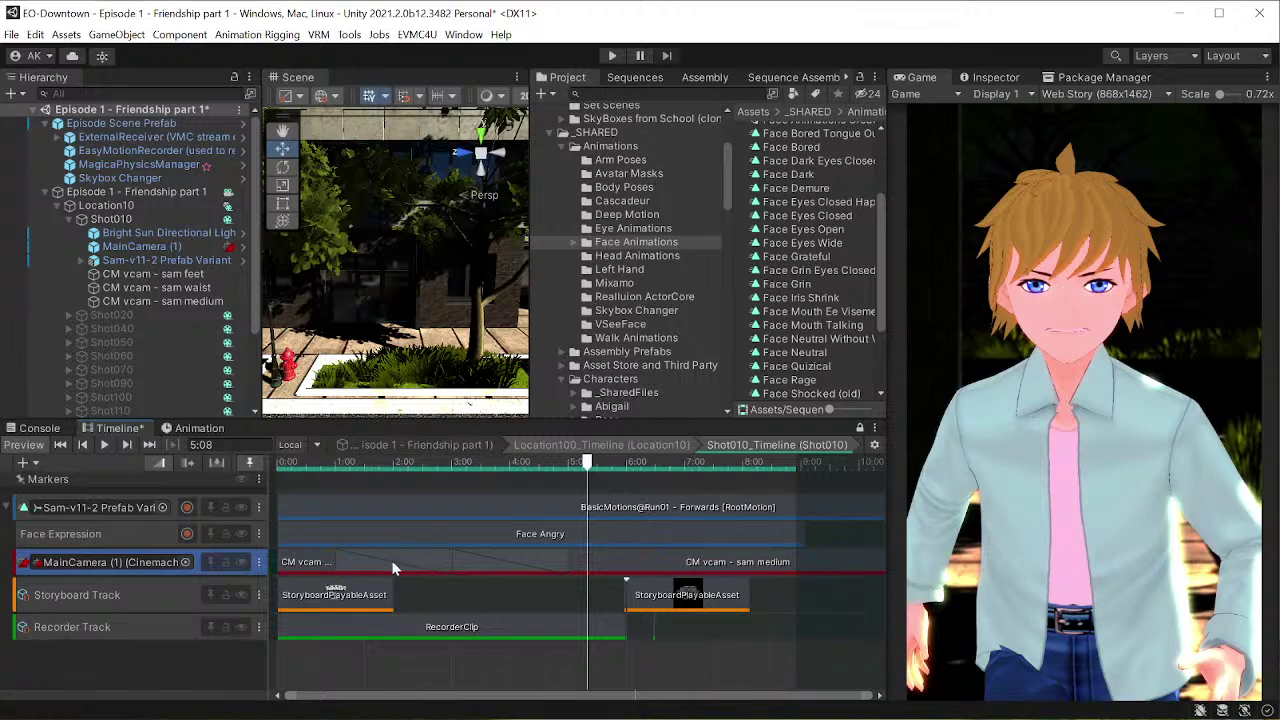
pyautogui.moveTo(313, 464); pyautogui.dragTo(587, 466)
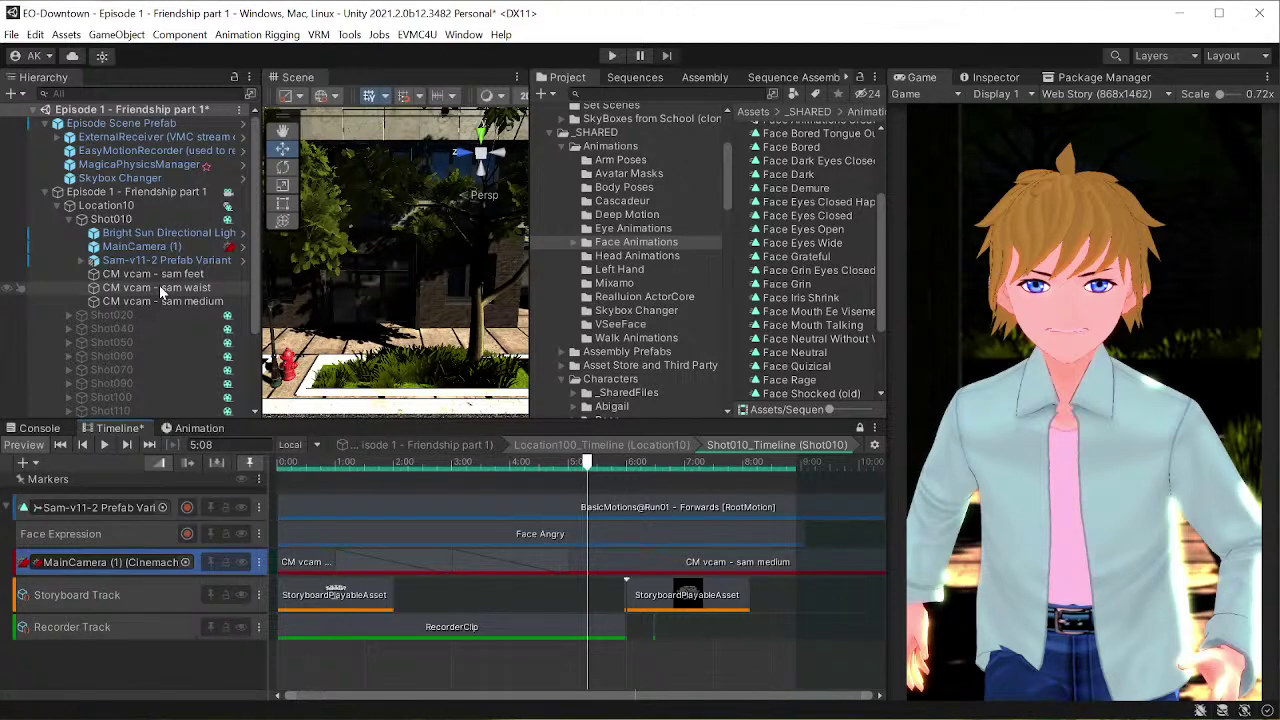
# - Compare MainCamera (1) with CM vcam - sam waist, then scrub the camera blends to 4:23 and back to 0:09
pyautogui.click(146, 246)
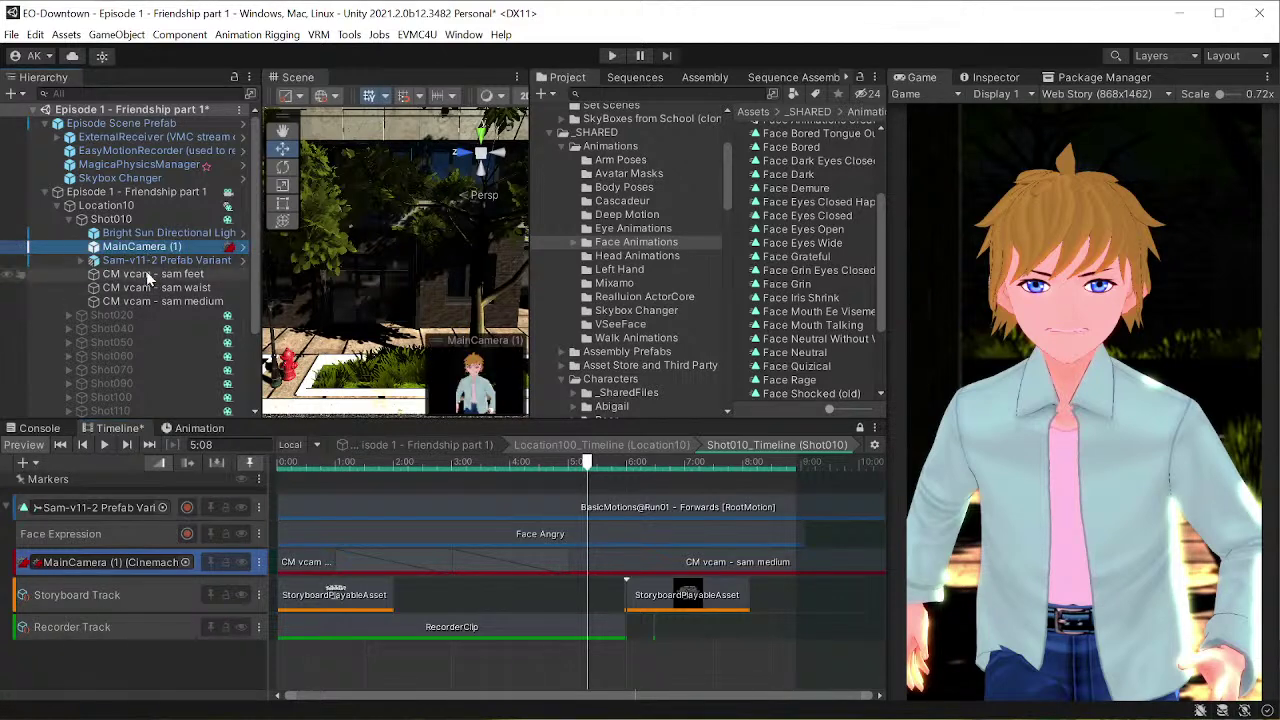
pyautogui.click(145, 285)
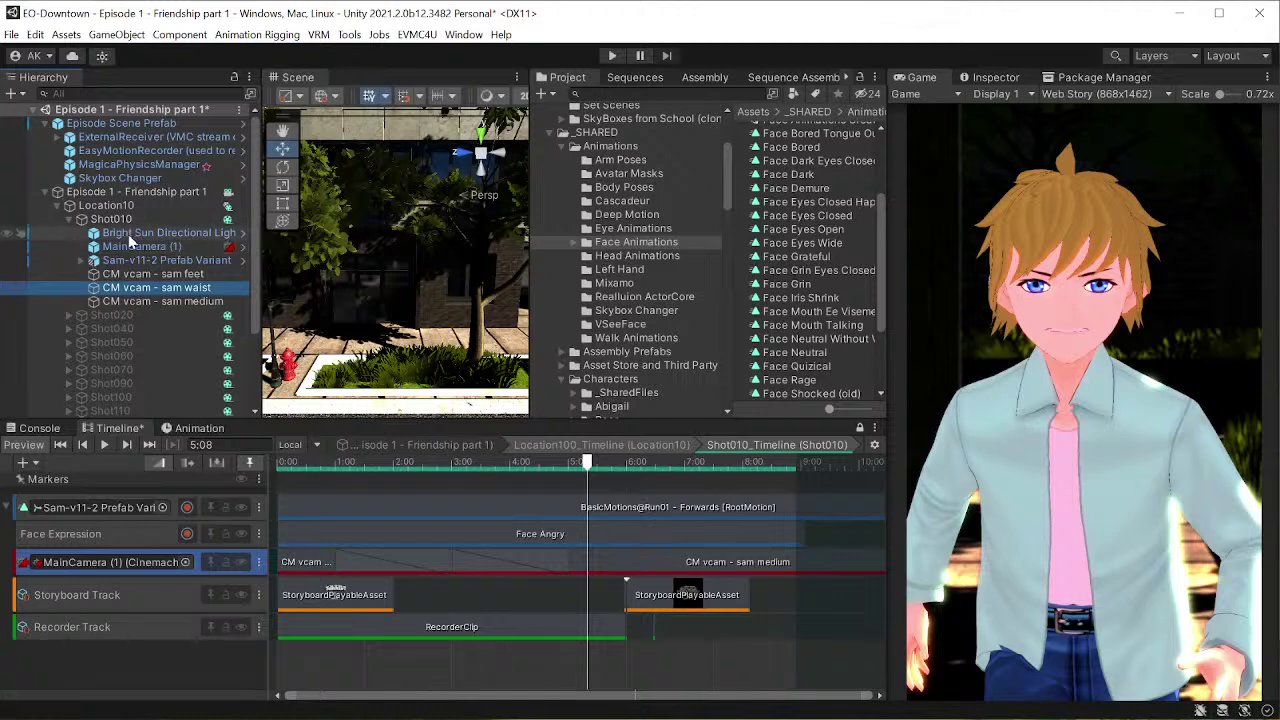
pyautogui.click(130, 245)
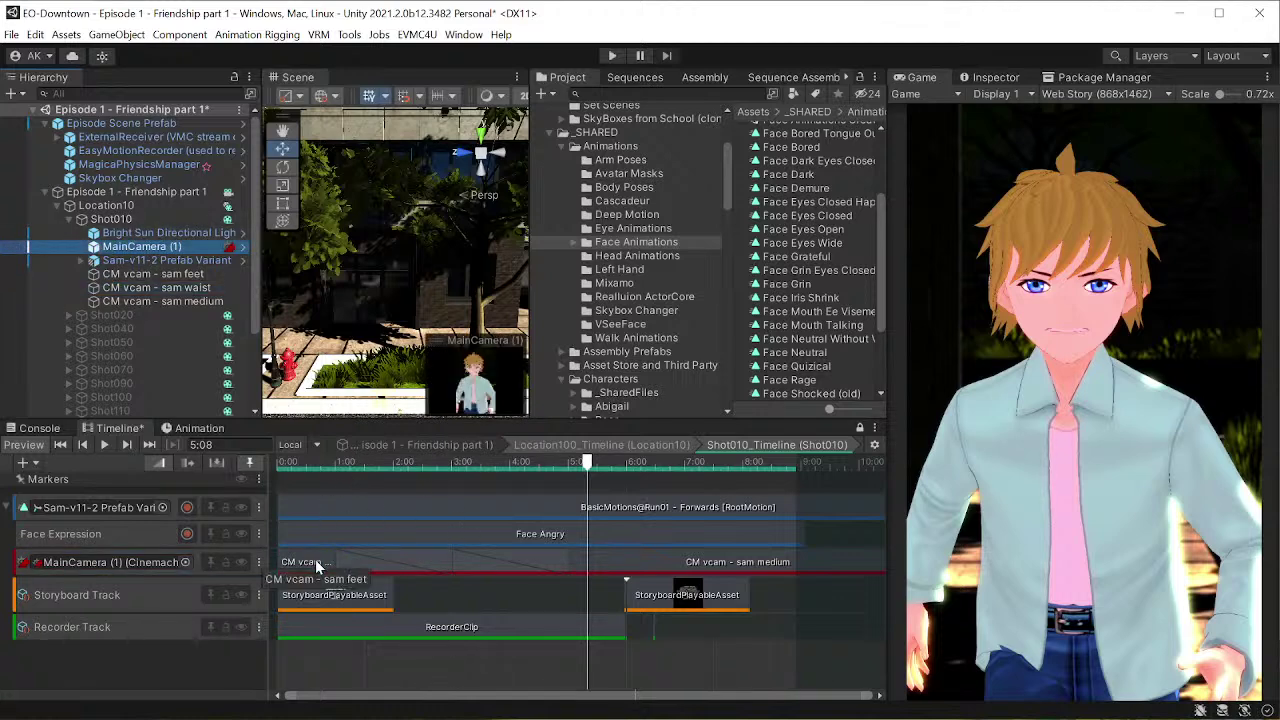
pyautogui.moveTo(304, 466); pyautogui.dragTo(567, 478)
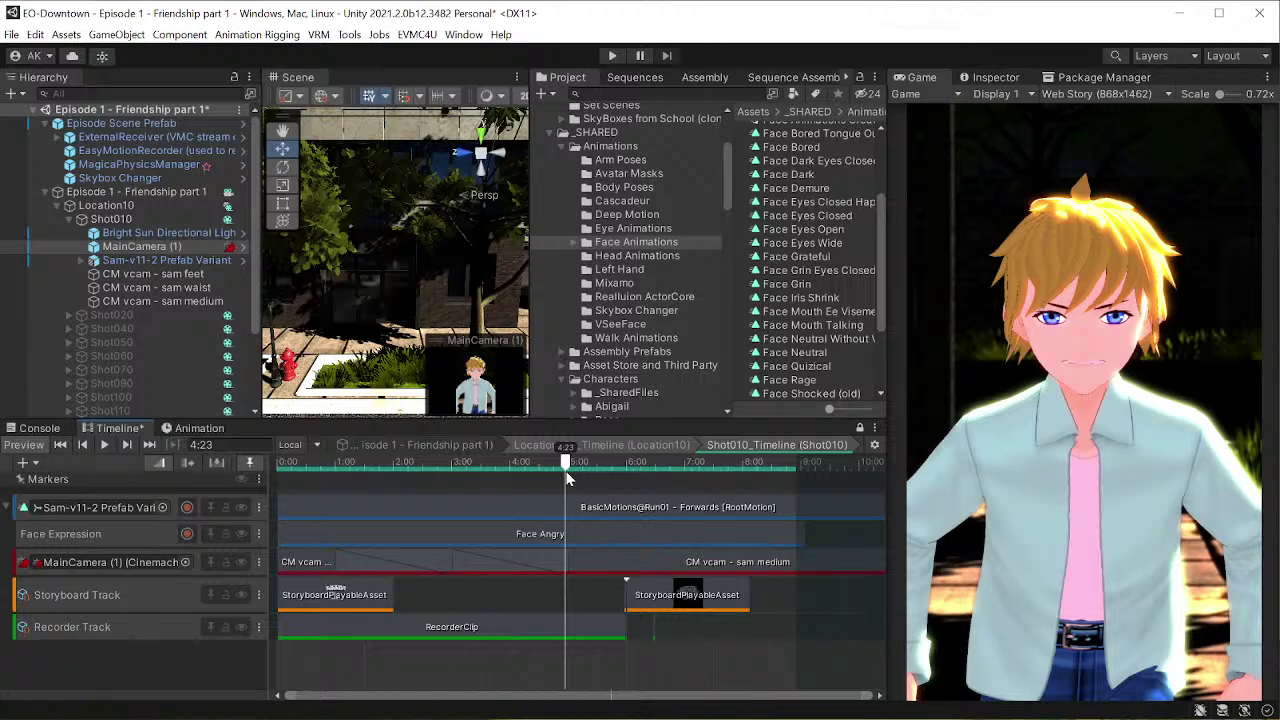
pyautogui.moveTo(562, 470); pyautogui.dragTo(300, 472)
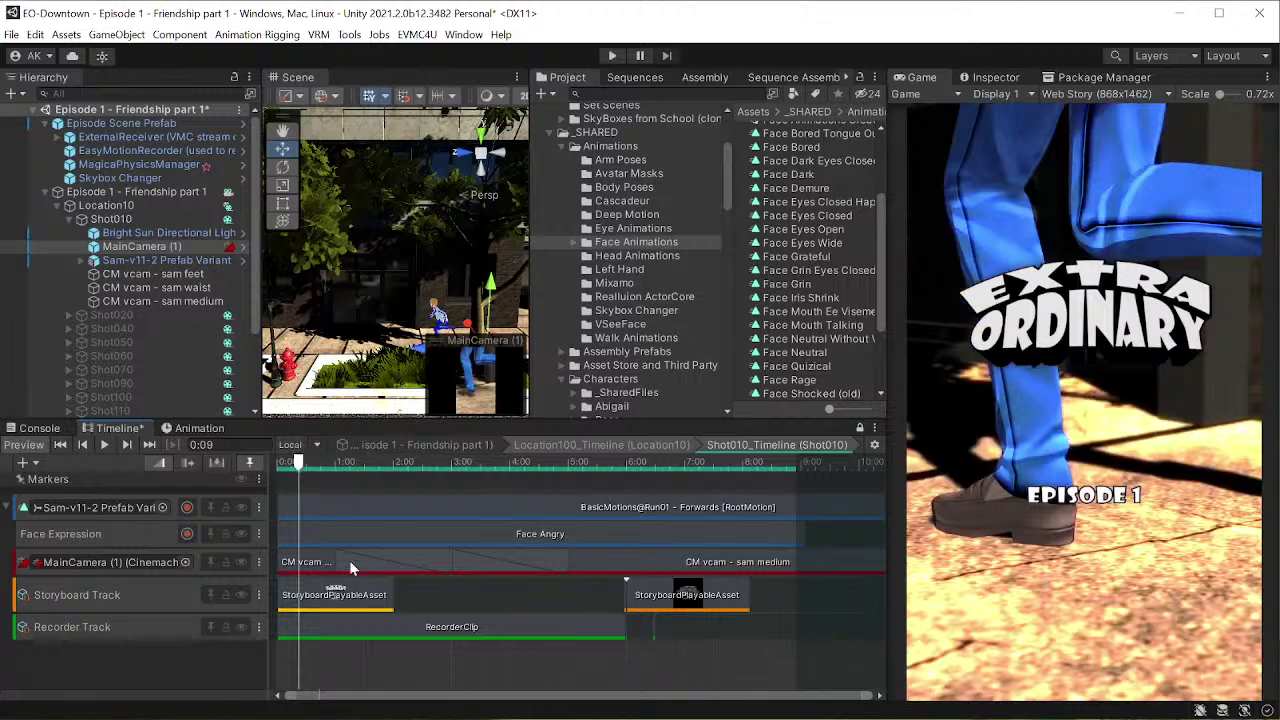
# - Inspect the first clip on the Storyboard Track, locate its title-ep1 board image in the project, and return to the Game view
pyautogui.click(168, 603)
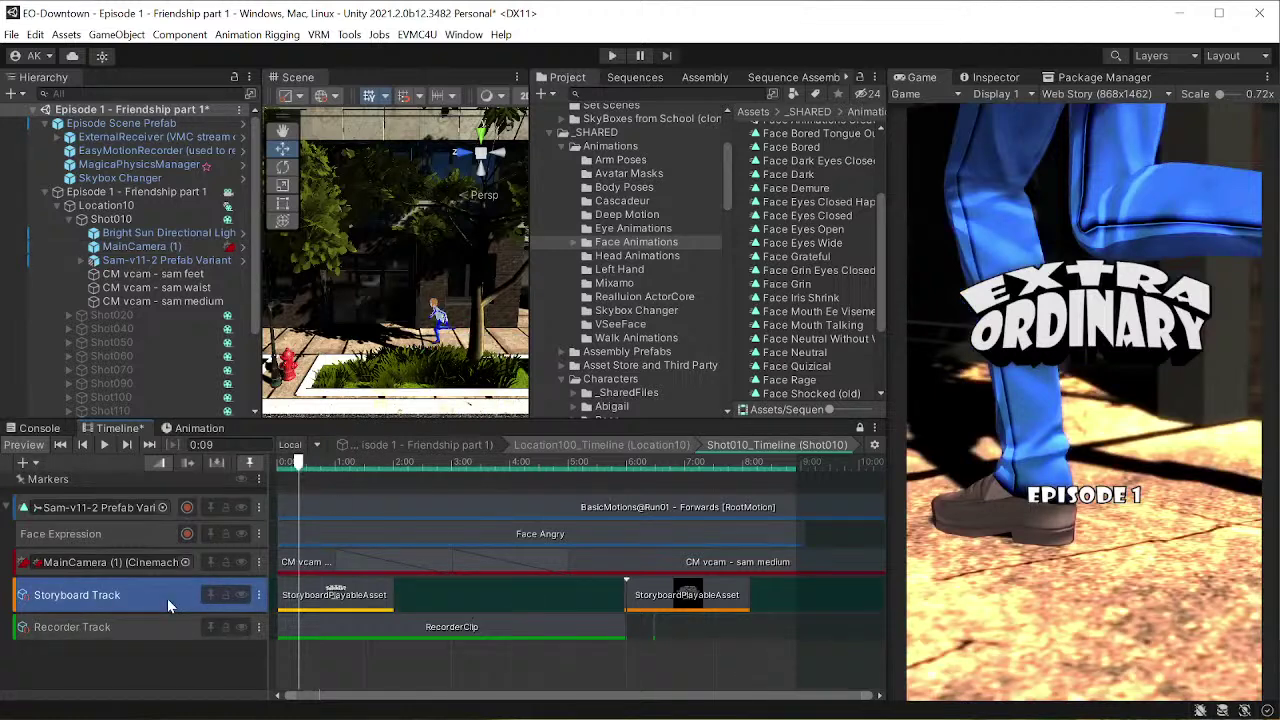
pyautogui.click(335, 600)
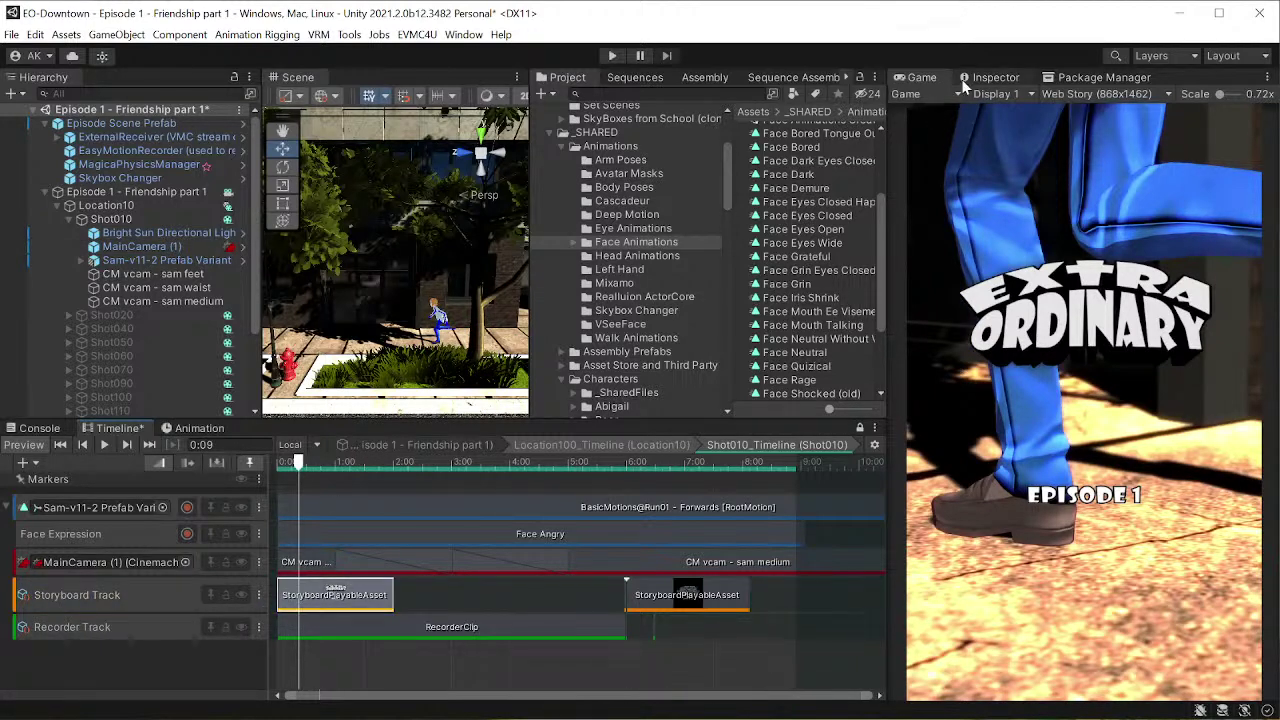
pyautogui.click(992, 78)
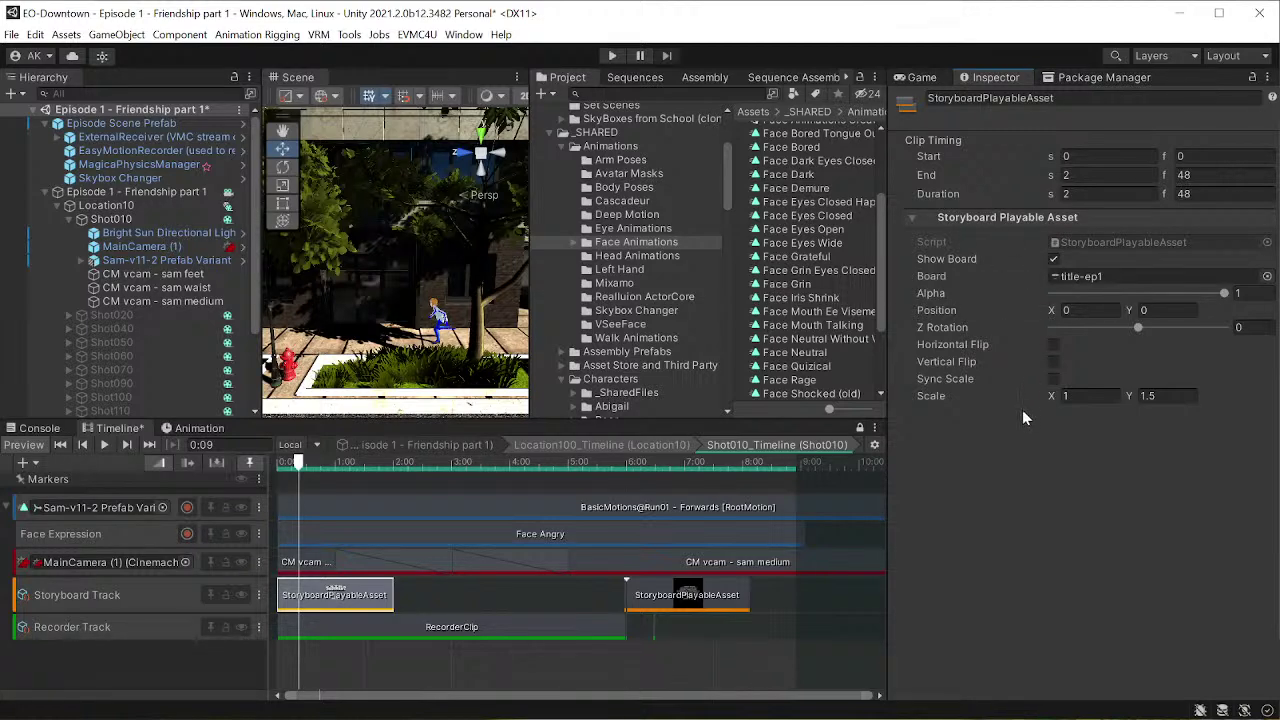
pyautogui.click(1100, 277)
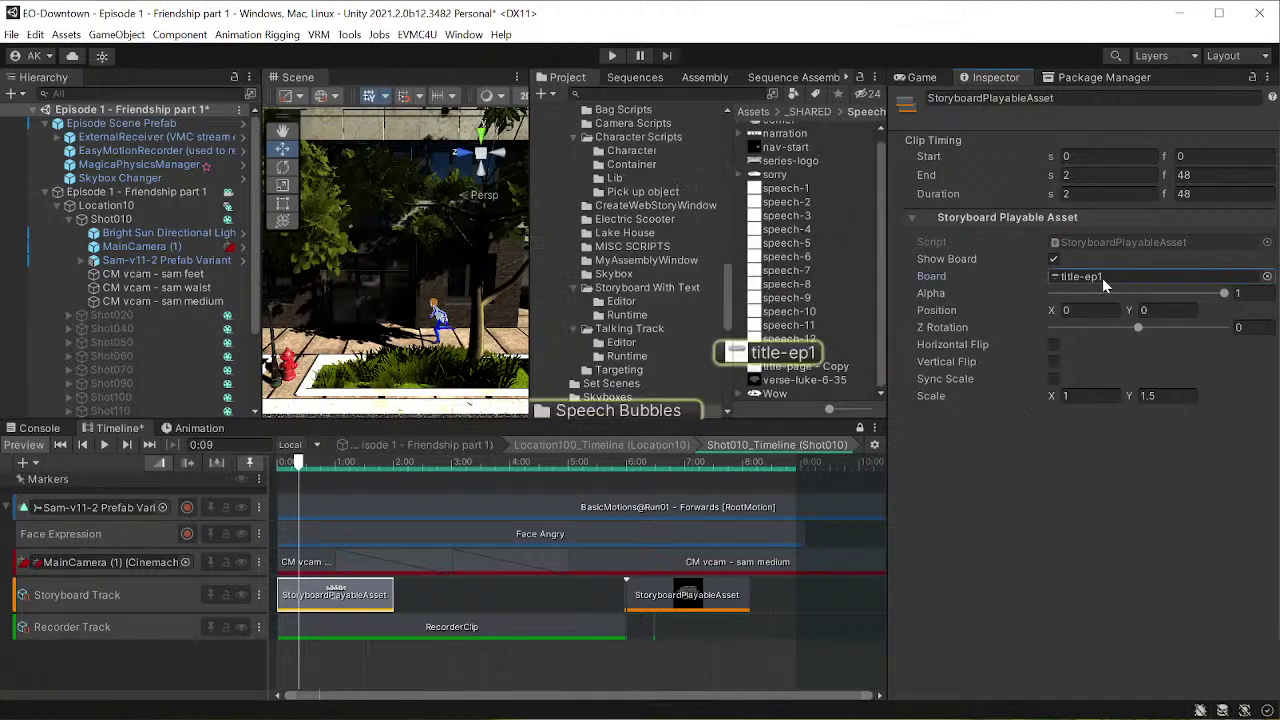
pyautogui.click(783, 353)
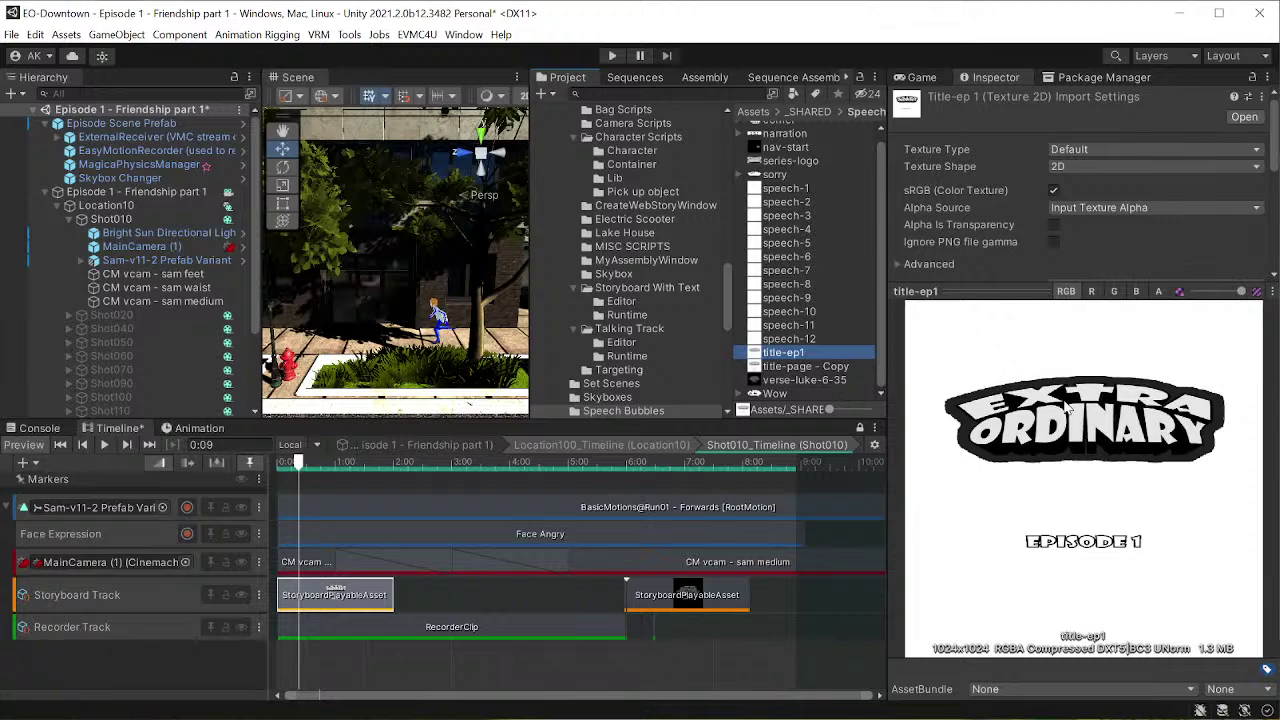
pyautogui.click(922, 78)
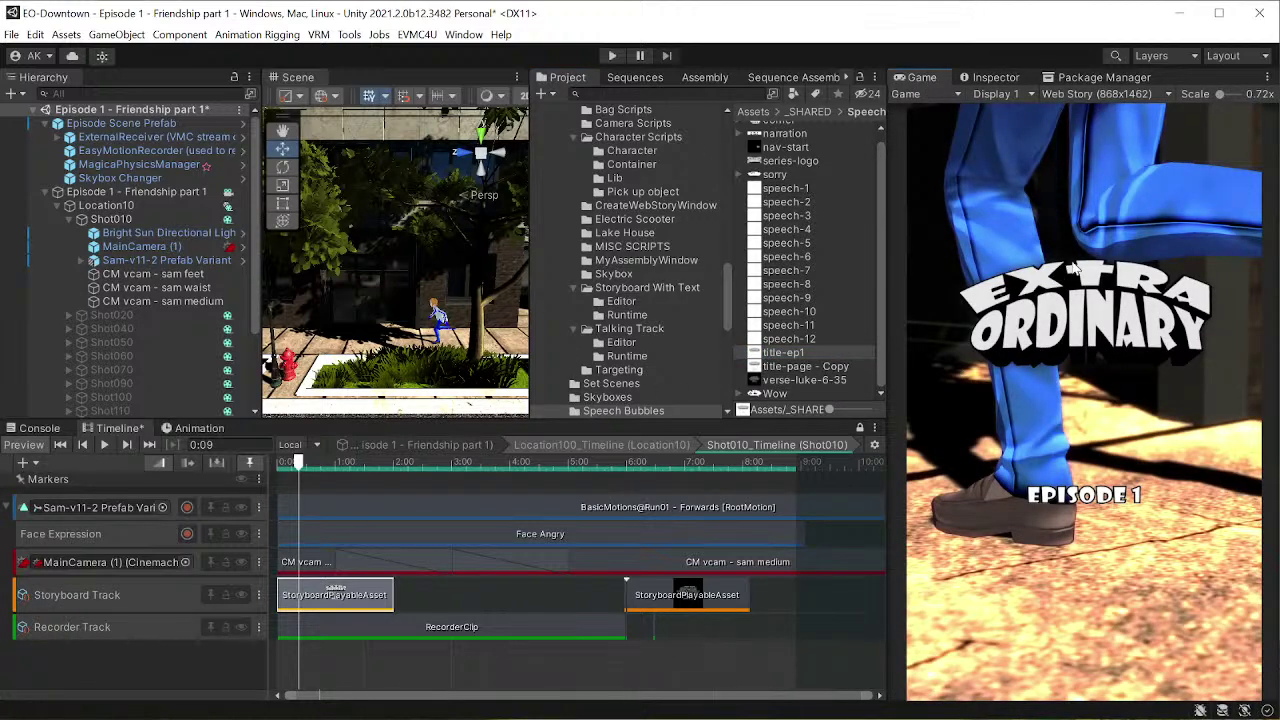
# - Scrub the Shot010 timeline past the end of the first storyboard clip and on to 4:18 to preview the title overlay
pyautogui.click(406, 620)
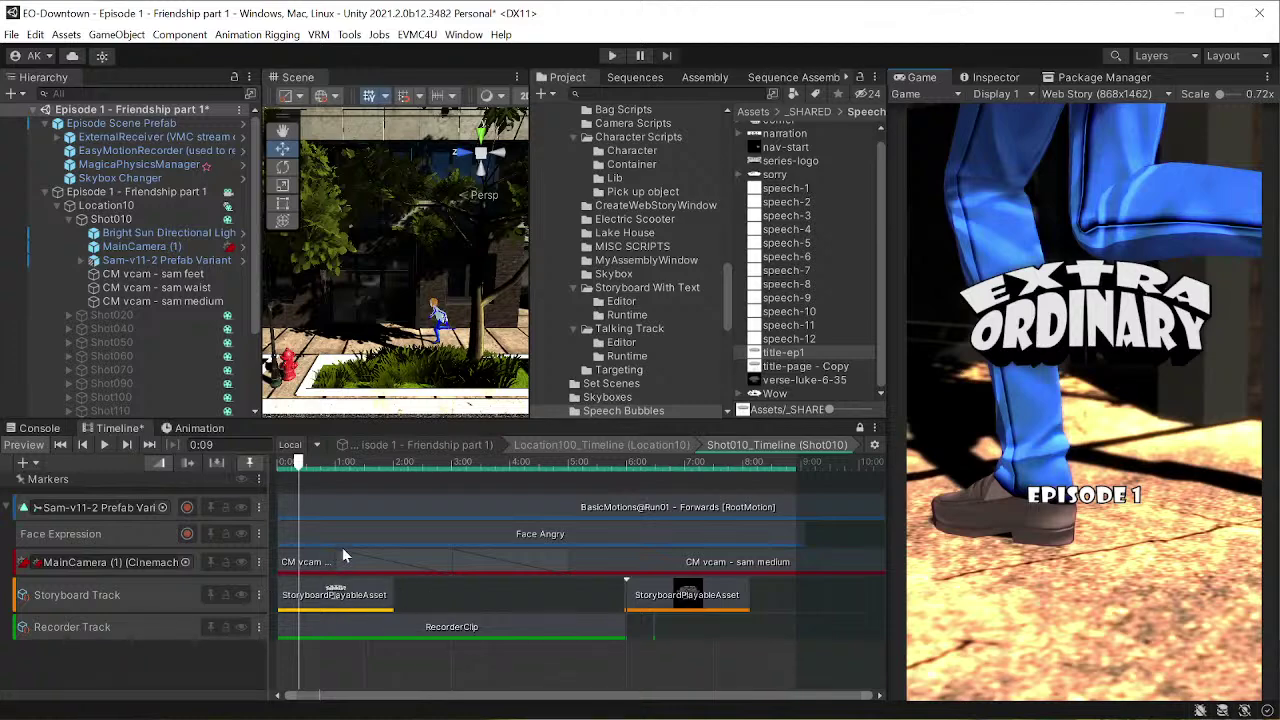
pyautogui.moveTo(297, 461); pyautogui.dragTo(394, 461)
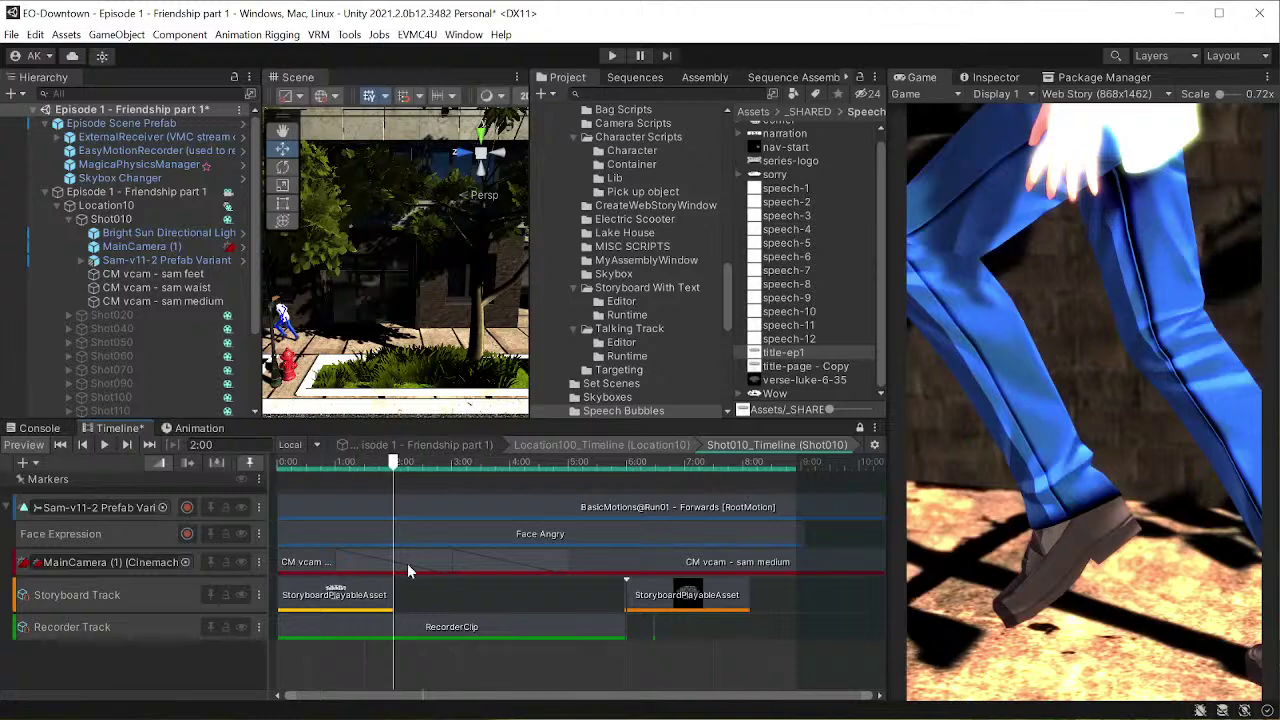
pyautogui.moveTo(398, 462); pyautogui.dragTo(396, 462)
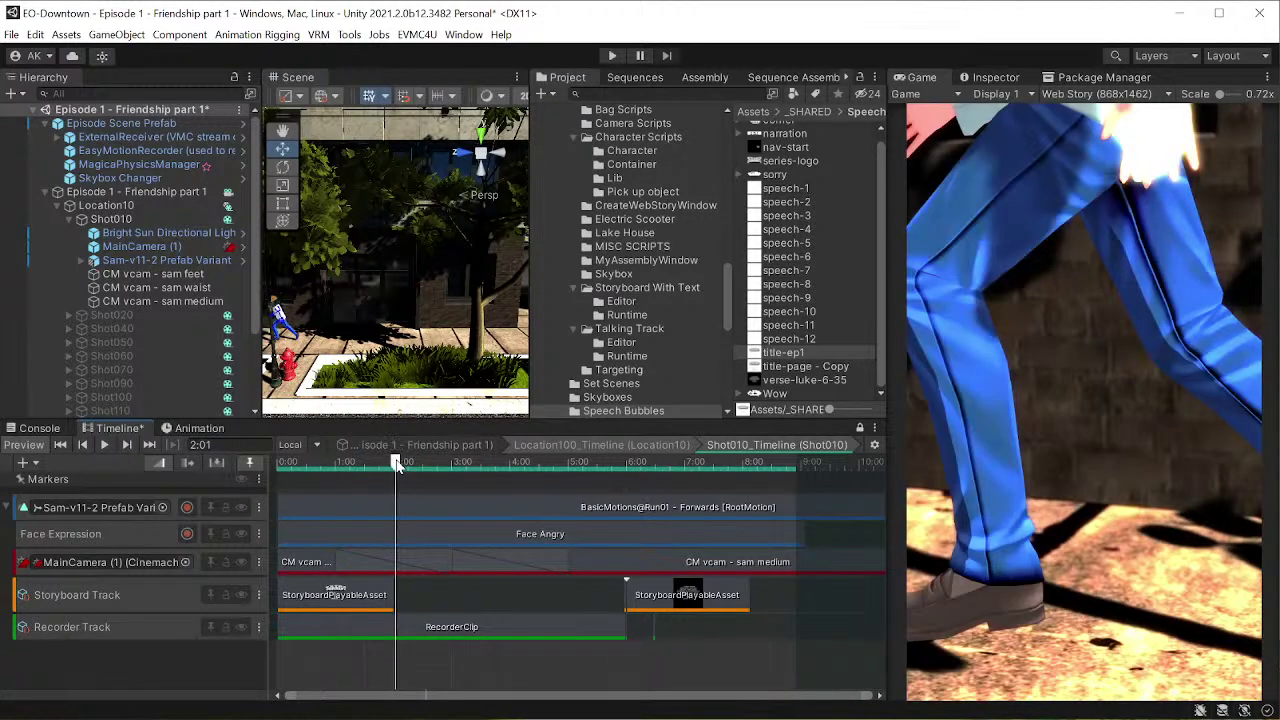
pyautogui.moveTo(398, 466); pyautogui.dragTo(553, 466)
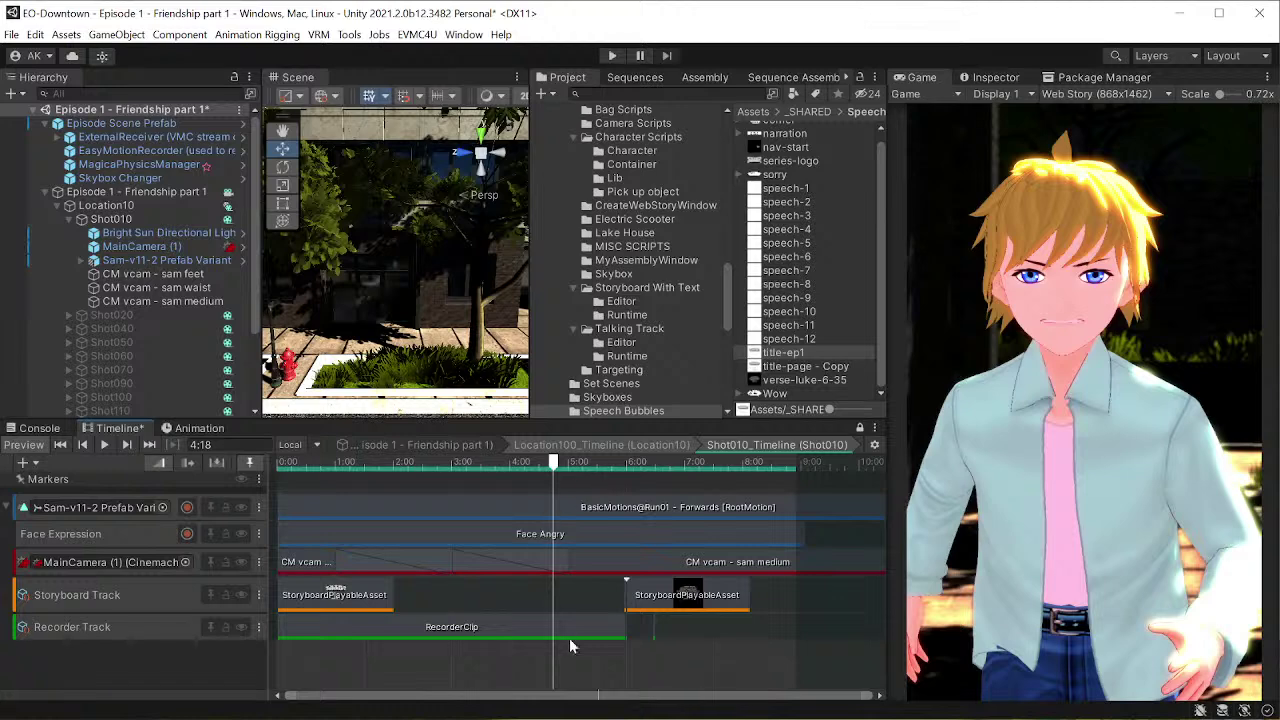
# - Review the RecorderClip's capture, format and output file settings, and scrub through its length to 6:00
pyautogui.click(596, 628)
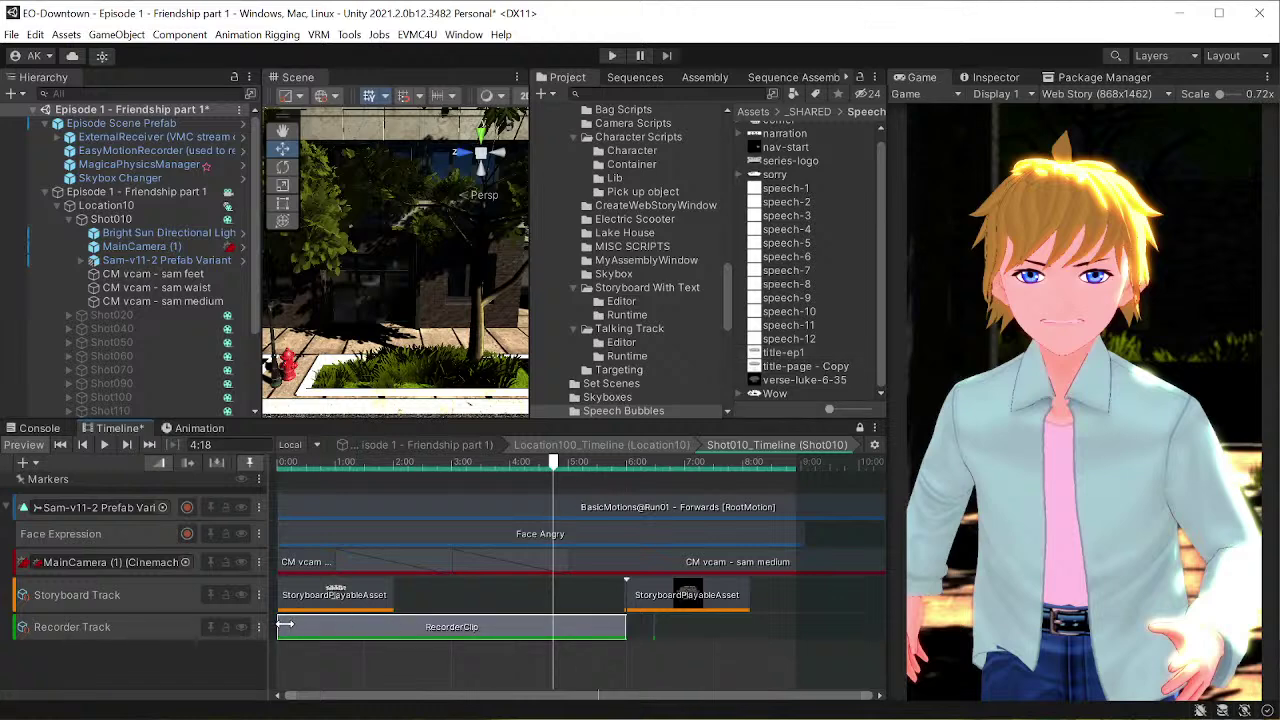
pyautogui.click(990, 77)
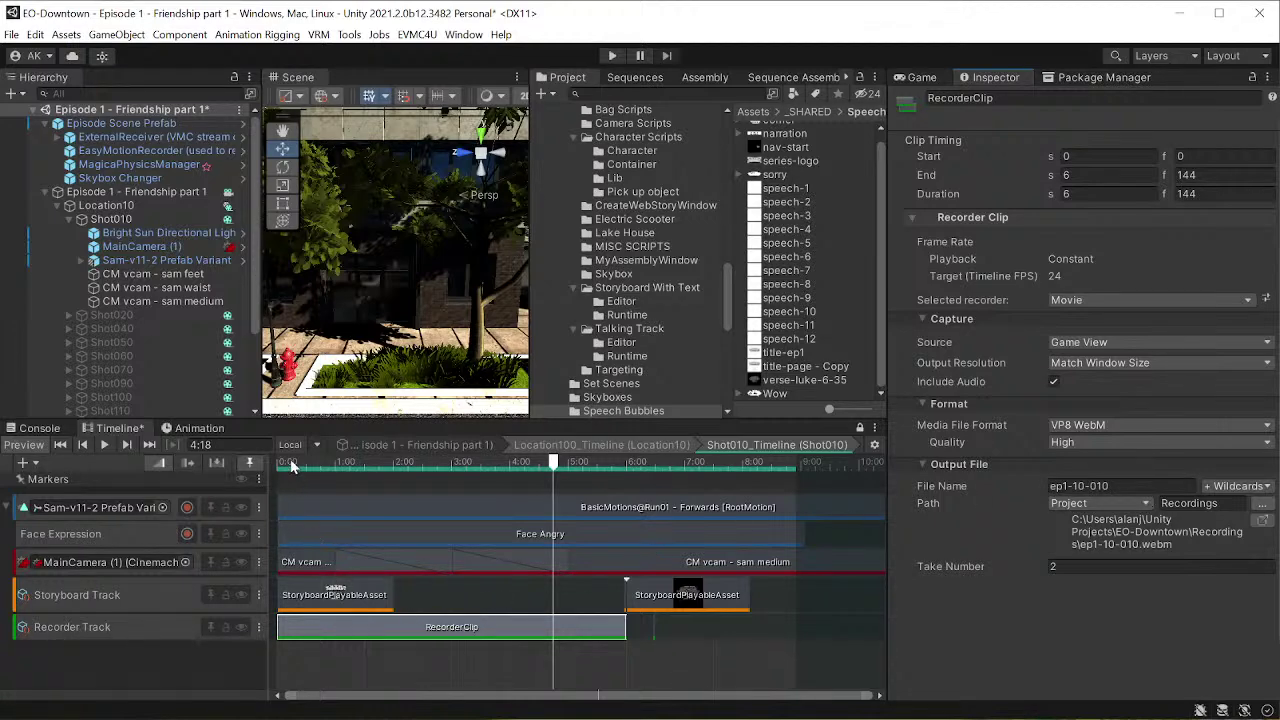
pyautogui.moveTo(283, 462); pyautogui.dragTo(628, 470)
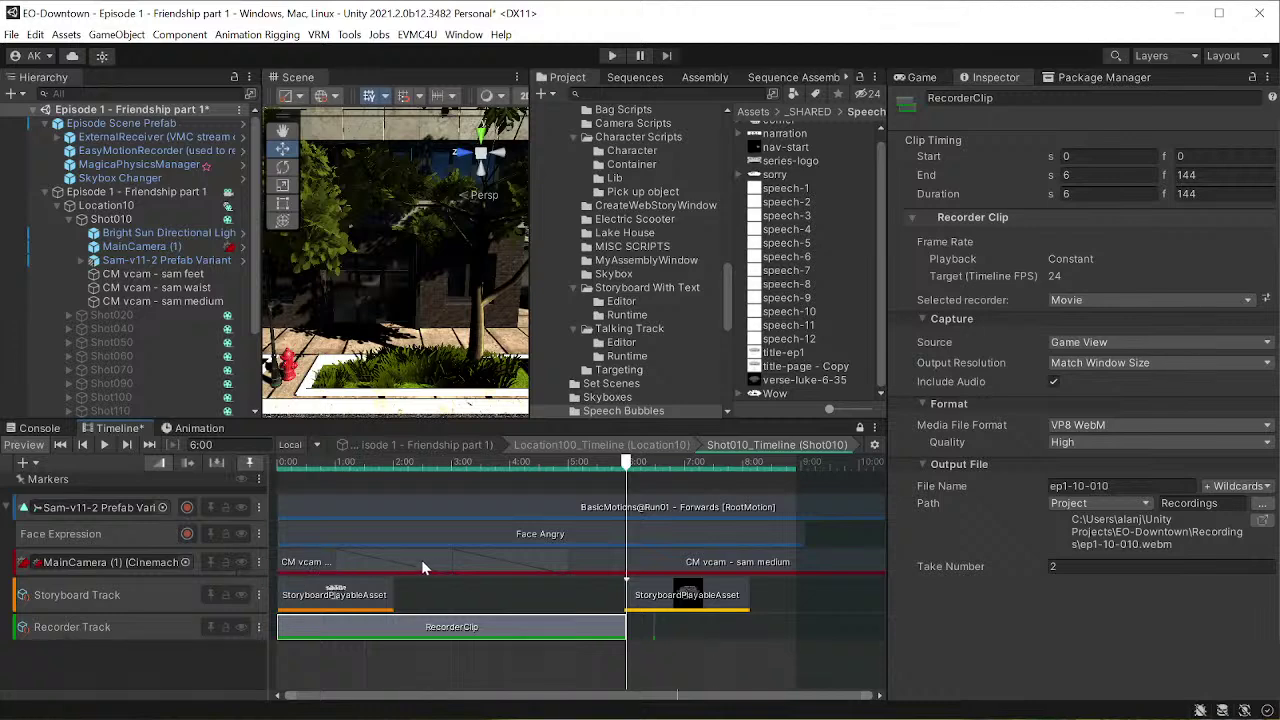
# - Scrub the timeline to 4:00 with MainCamera (1) selected, and review its preview and its Camera and effect components
pyautogui.moveTo(298, 464); pyautogui.dragTo(432, 474)
pyautogui.moveTo(330, 390); pyautogui.dragTo(317, 323, button='middle')
pyautogui.scroll(8, 340, 328)
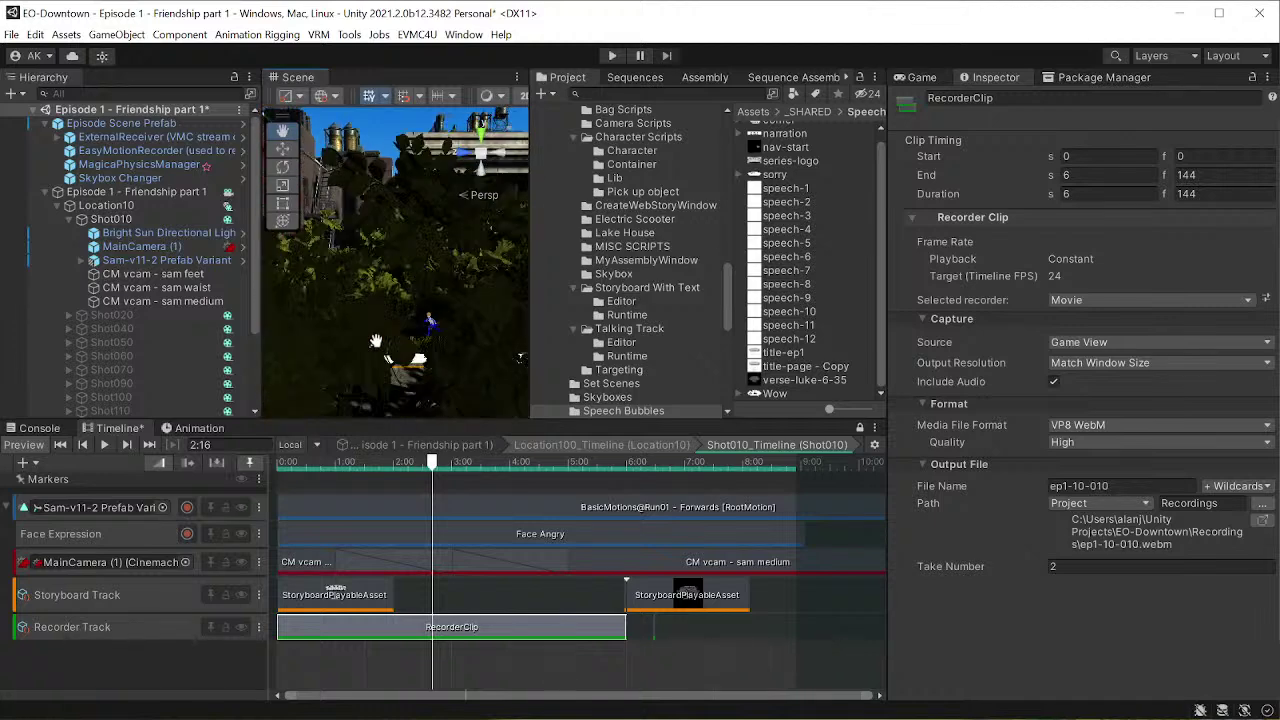
pyautogui.click(137, 247)
pyautogui.moveTo(430, 466); pyautogui.dragTo(509, 465)
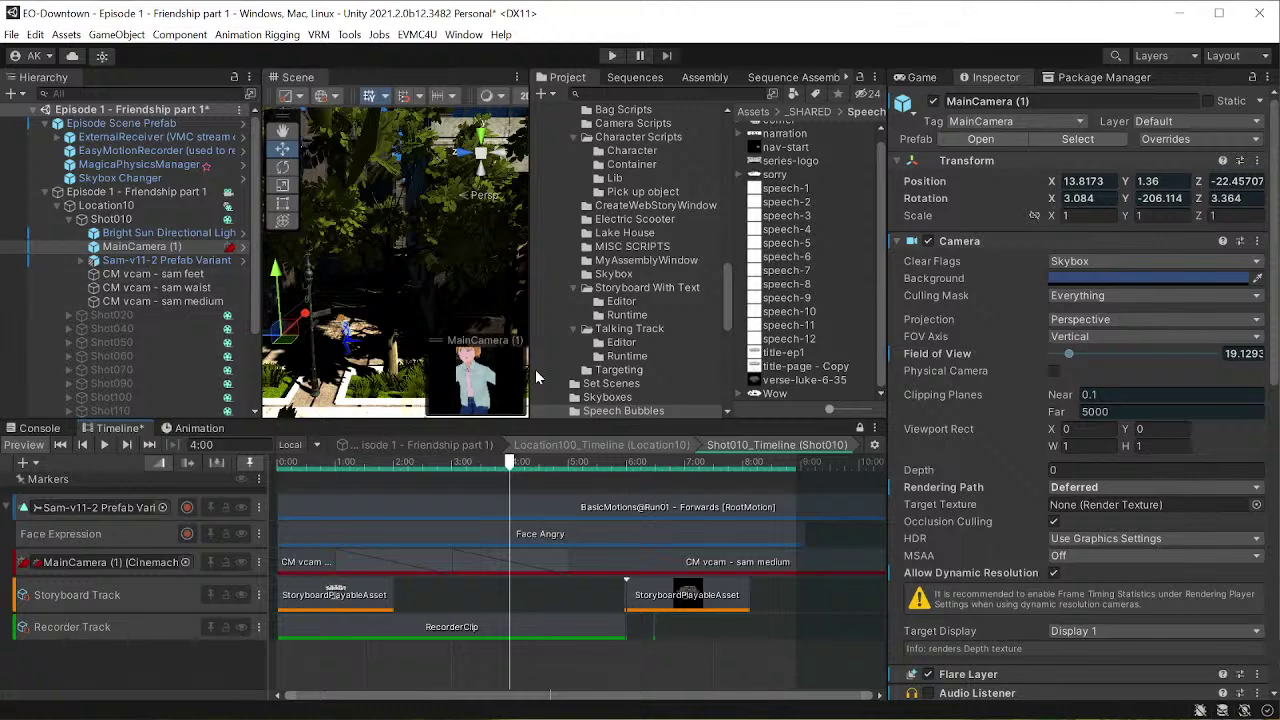
pyautogui.scroll(-3, 1033, 578)
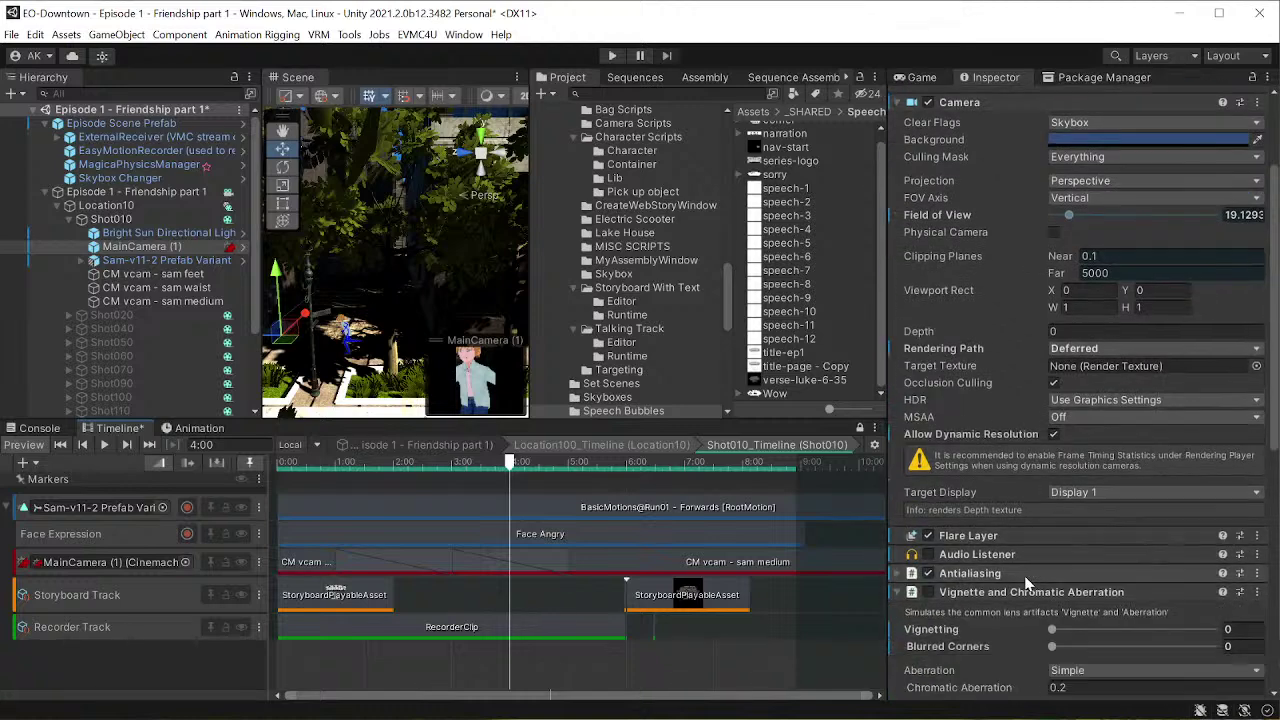
# - Look through the Body options of CM vcam - sam waist without changing them, and select CM vcam - sam medium
pyautogui.click(157, 287)
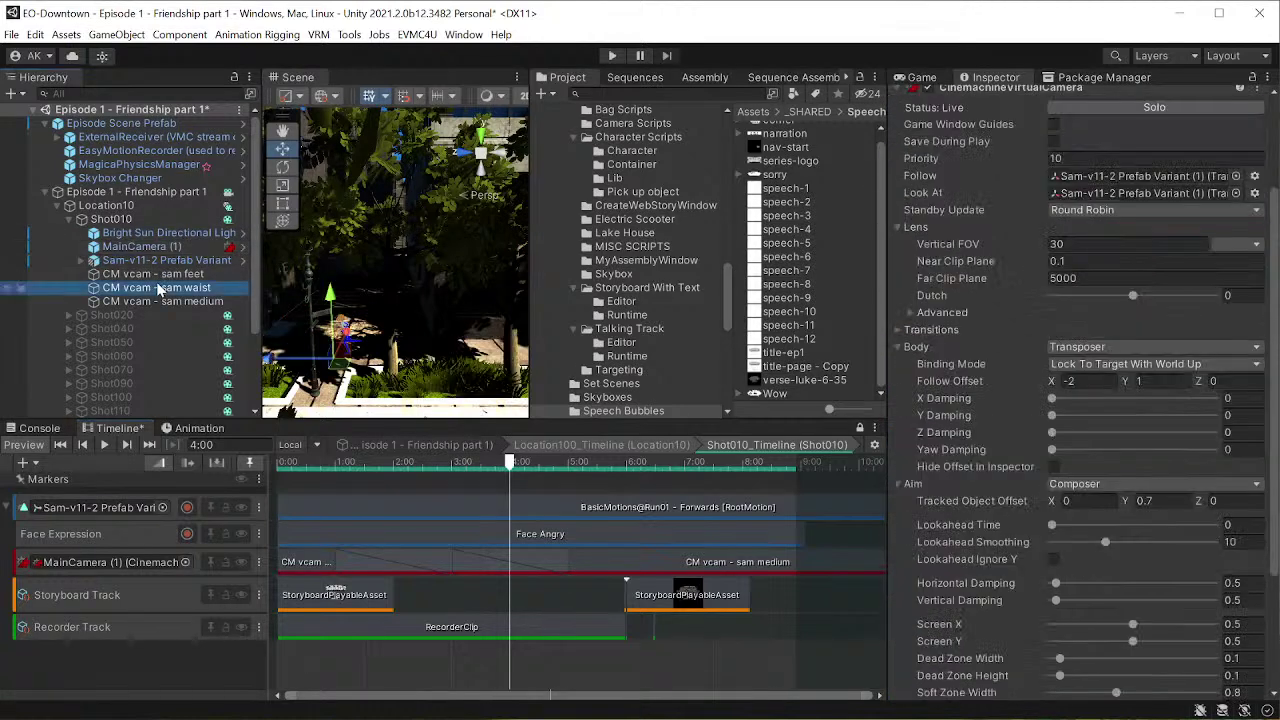
pyautogui.click(1080, 348)
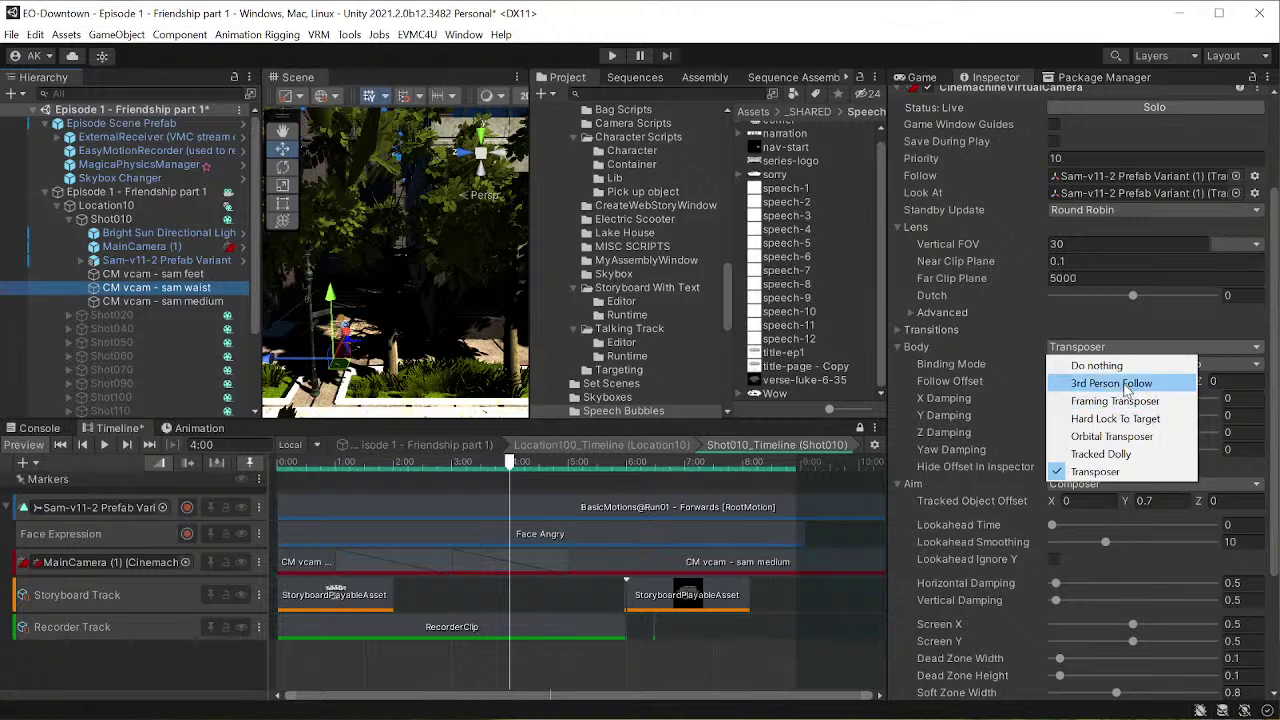
pyautogui.click(128, 299)
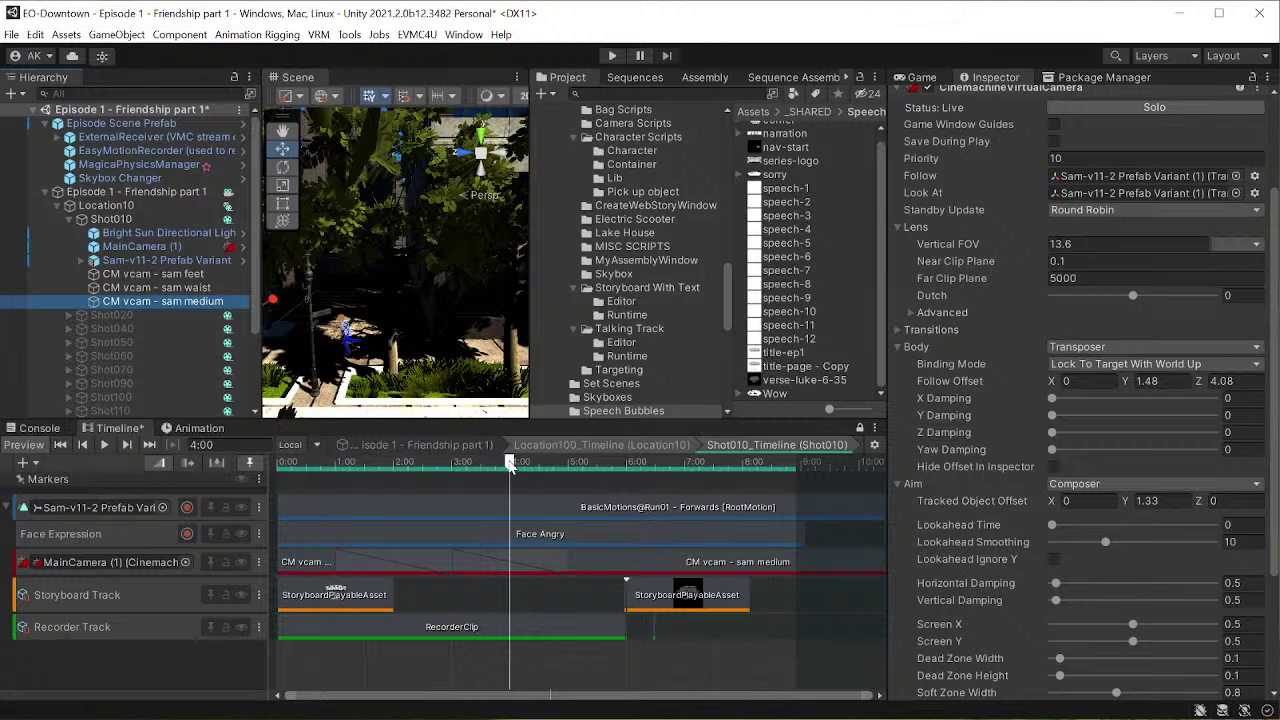
# - Collapse the _SHARED and _LOCAL folders in the project's Assets tree
pyautogui.scroll(10, 655, 195)
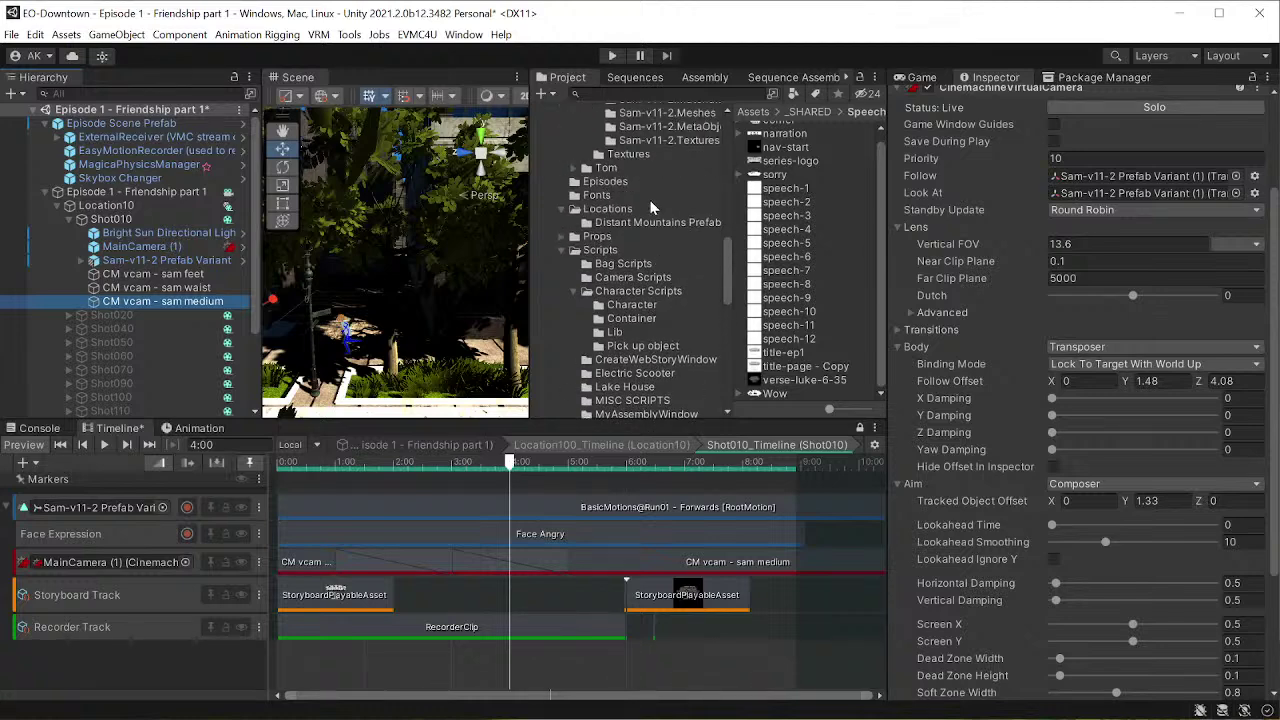
pyautogui.scroll(8, 649, 199)
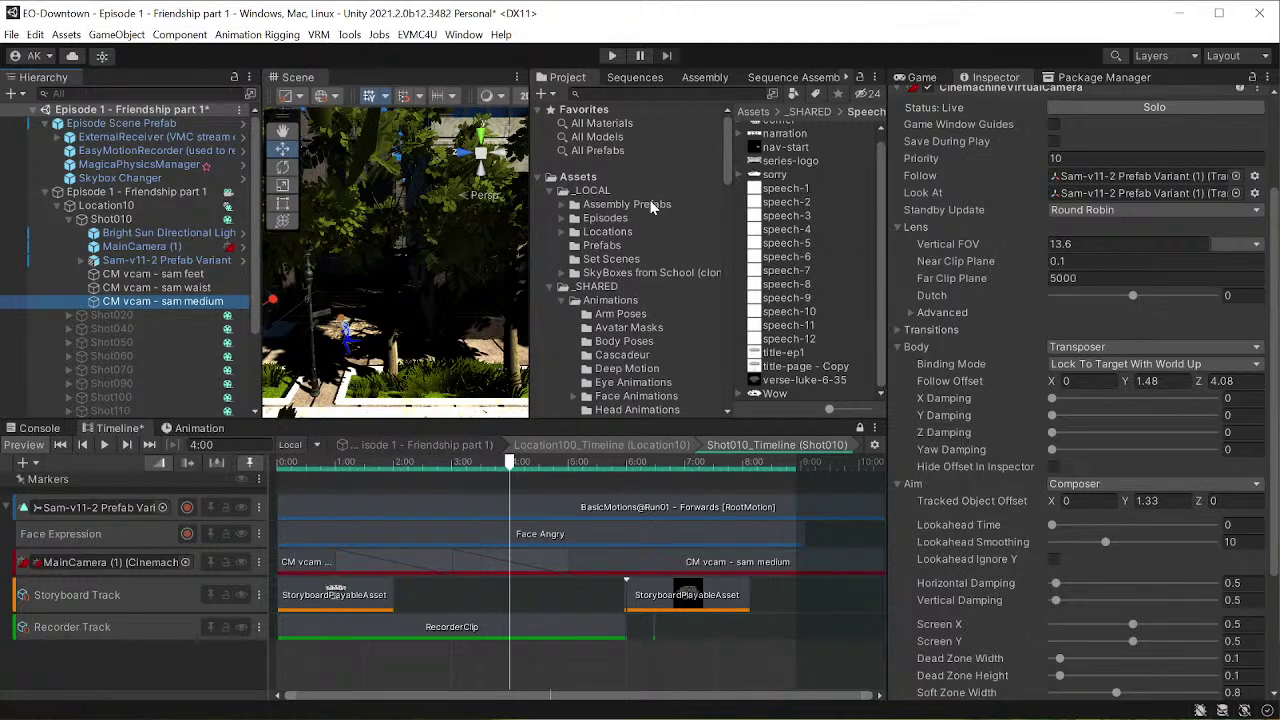
pyautogui.click(551, 286)
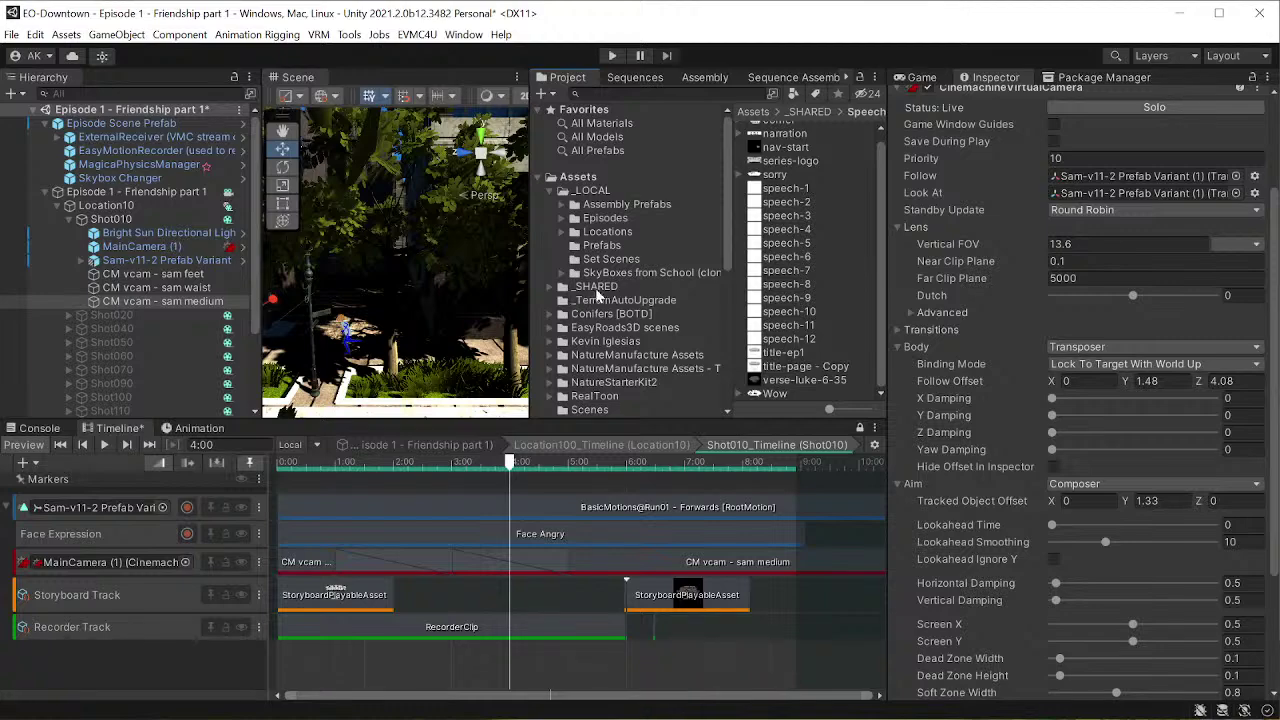
pyautogui.click(551, 190)
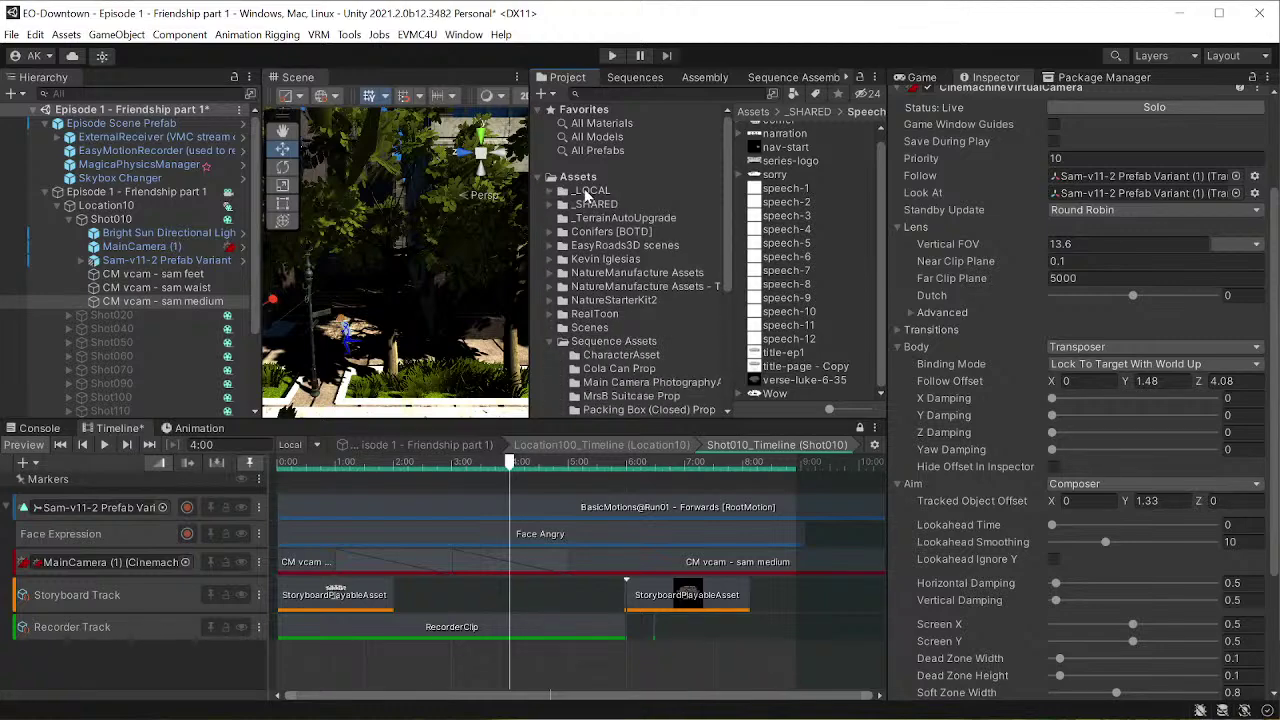
# - Reveal the Assets folder in File Explorer, open it and select the _SHARED folder link, then return to Unity
pyautogui.rightClick(587, 180)
pyautogui.click(640, 206)
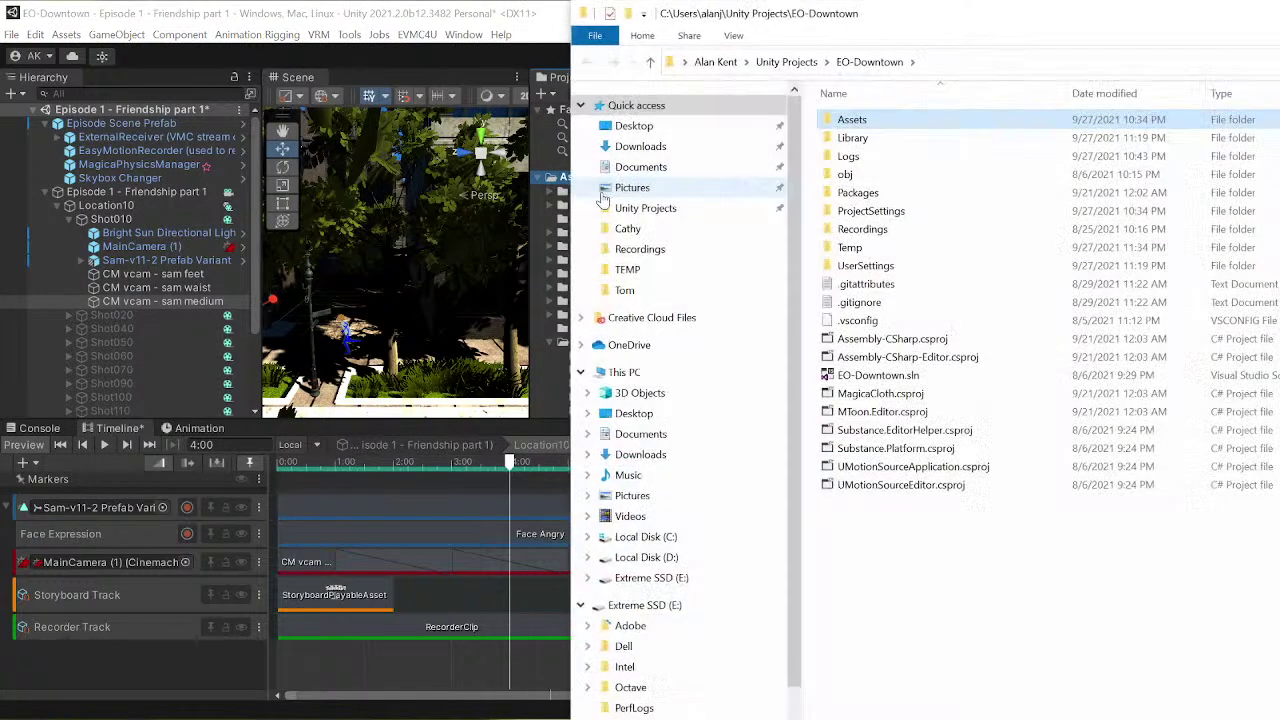
pyautogui.doubleClick(858, 122)
pyautogui.click(857, 141)
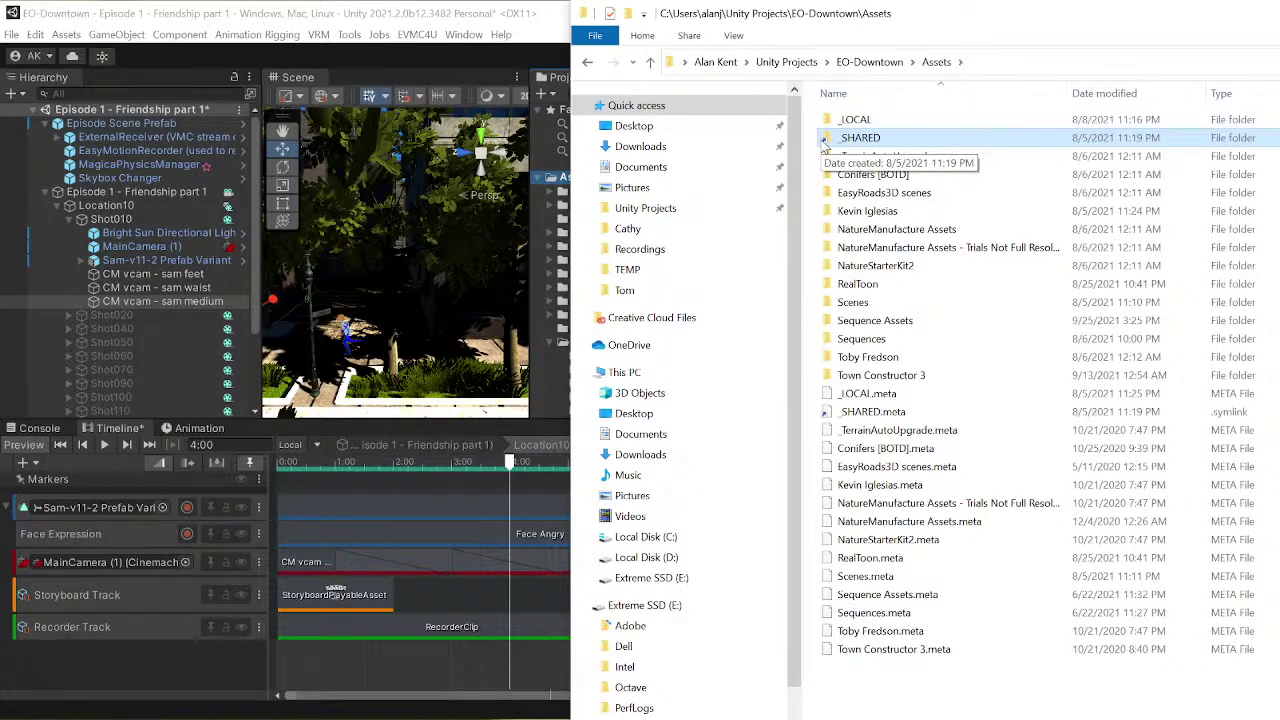
pyautogui.click(437, 56)
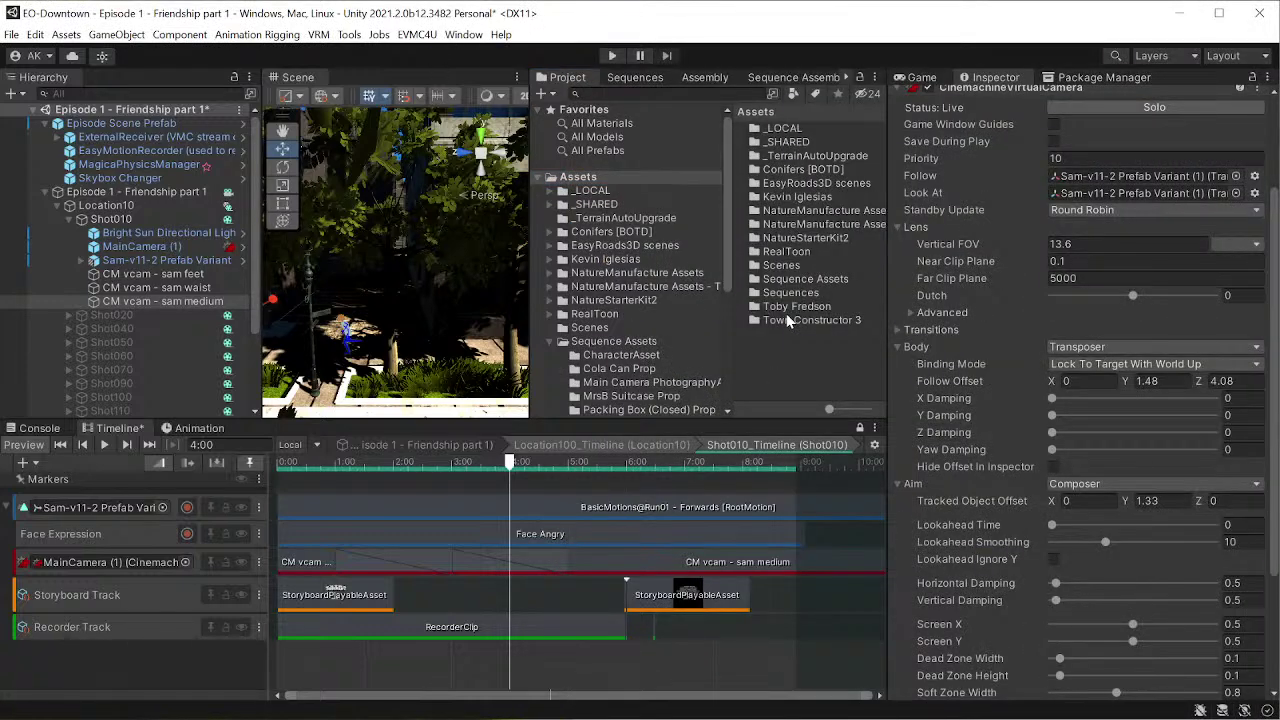
# - Expand the _SHARED folder in the project's Assets tree to show its Animations subfolders
pyautogui.click(547, 205)
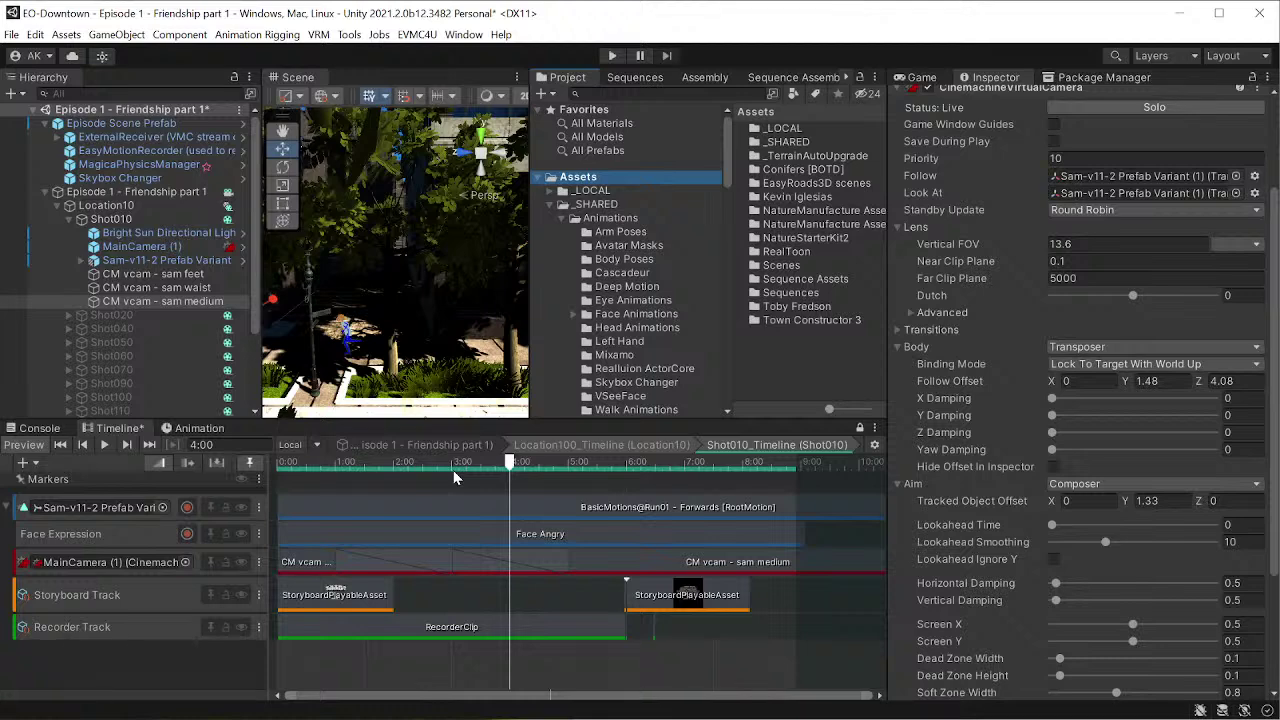
# - Examine the downtown set in the Scene view, from the rooftops down to the character on the tree-lined pavement
pyautogui.moveTo(350, 375); pyautogui.dragTo(381, 366, button='middle')
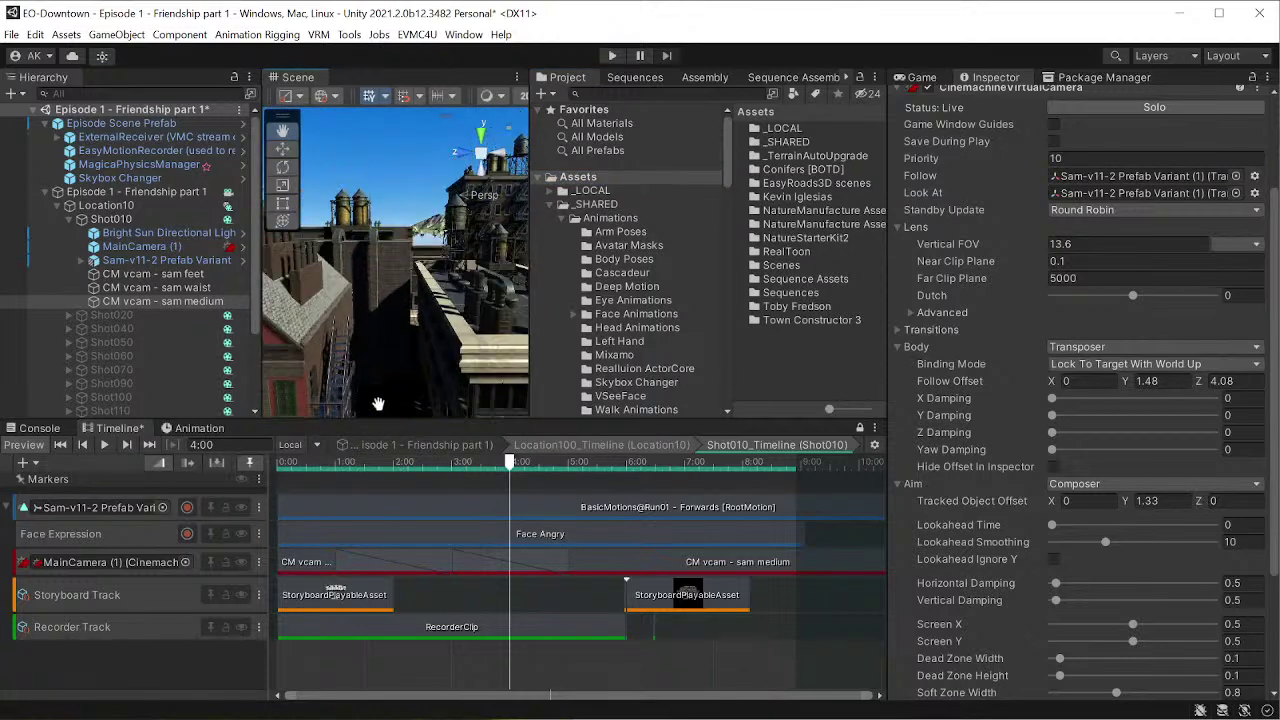
pyautogui.keyDown('alt'); pyautogui.moveTo(381, 366); pyautogui.dragTo(400, 338); pyautogui.keyUp('alt')
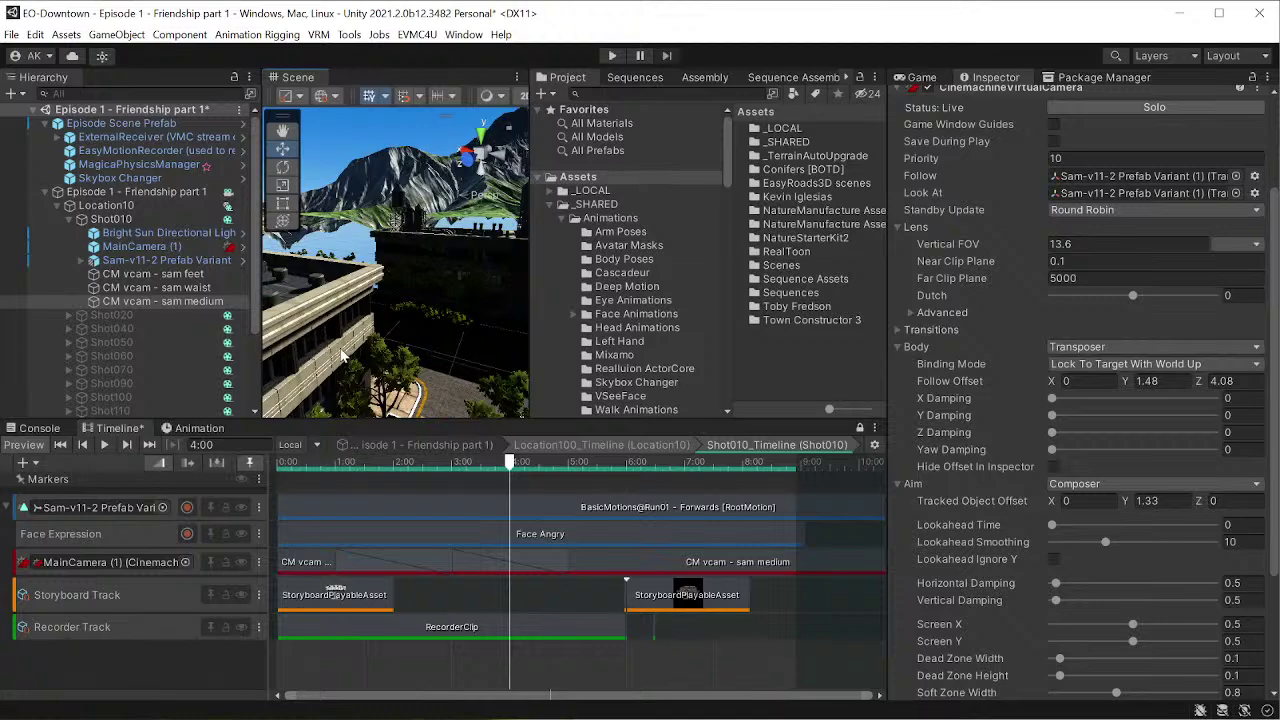
pyautogui.scroll(6, 341, 355)
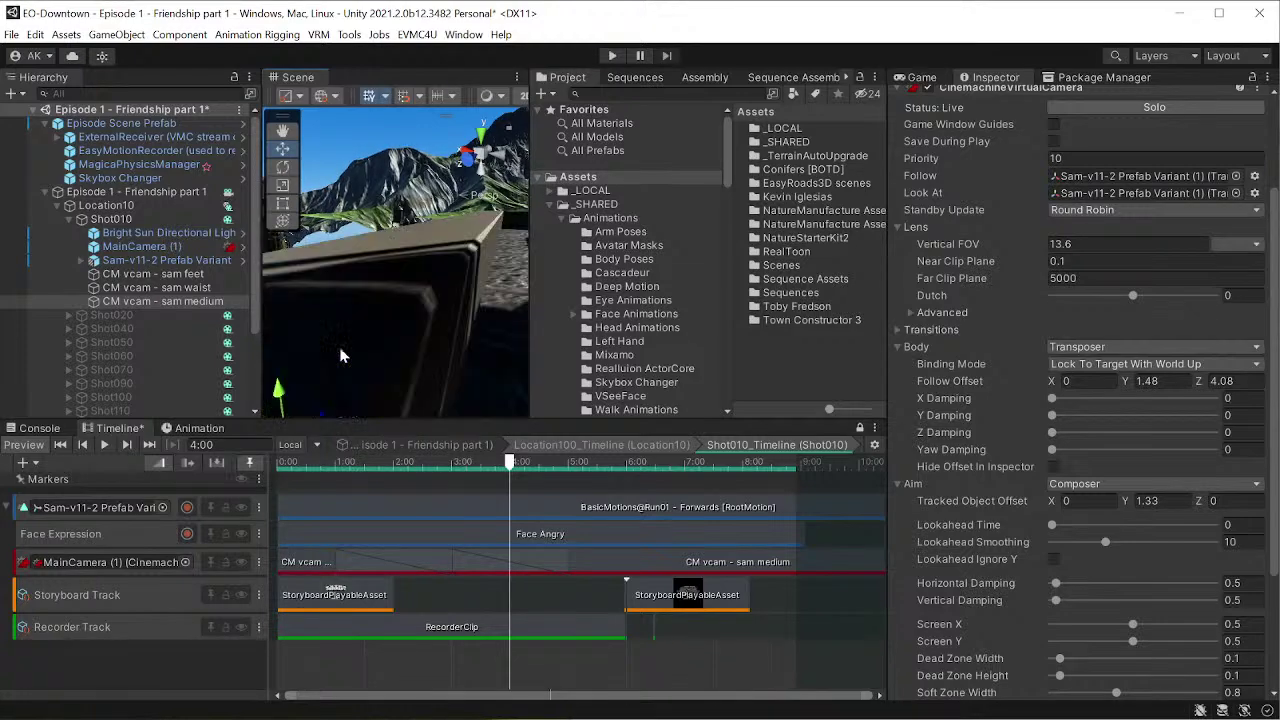
pyautogui.moveTo(339, 347); pyautogui.dragTo(397, 228, button='middle')
pyautogui.scroll(3, 397, 228)
pyautogui.scroll(3, 398, 275)
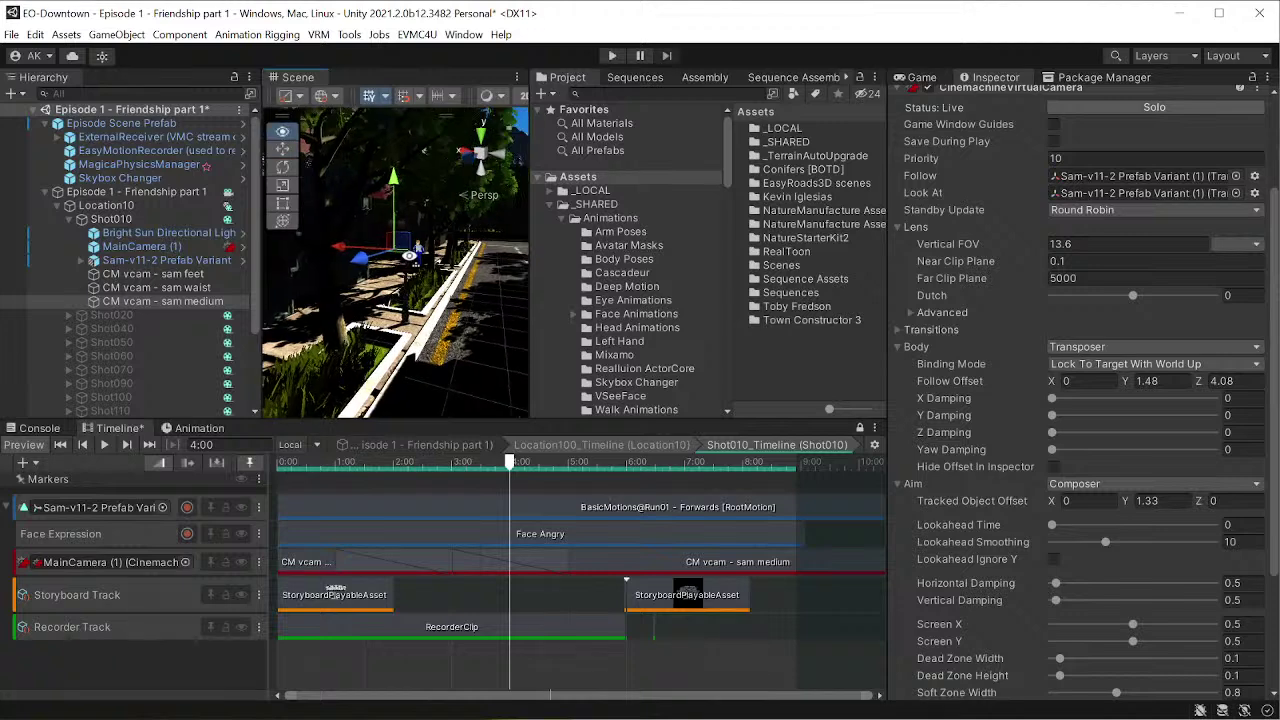
pyautogui.scroll(4, 398, 290)
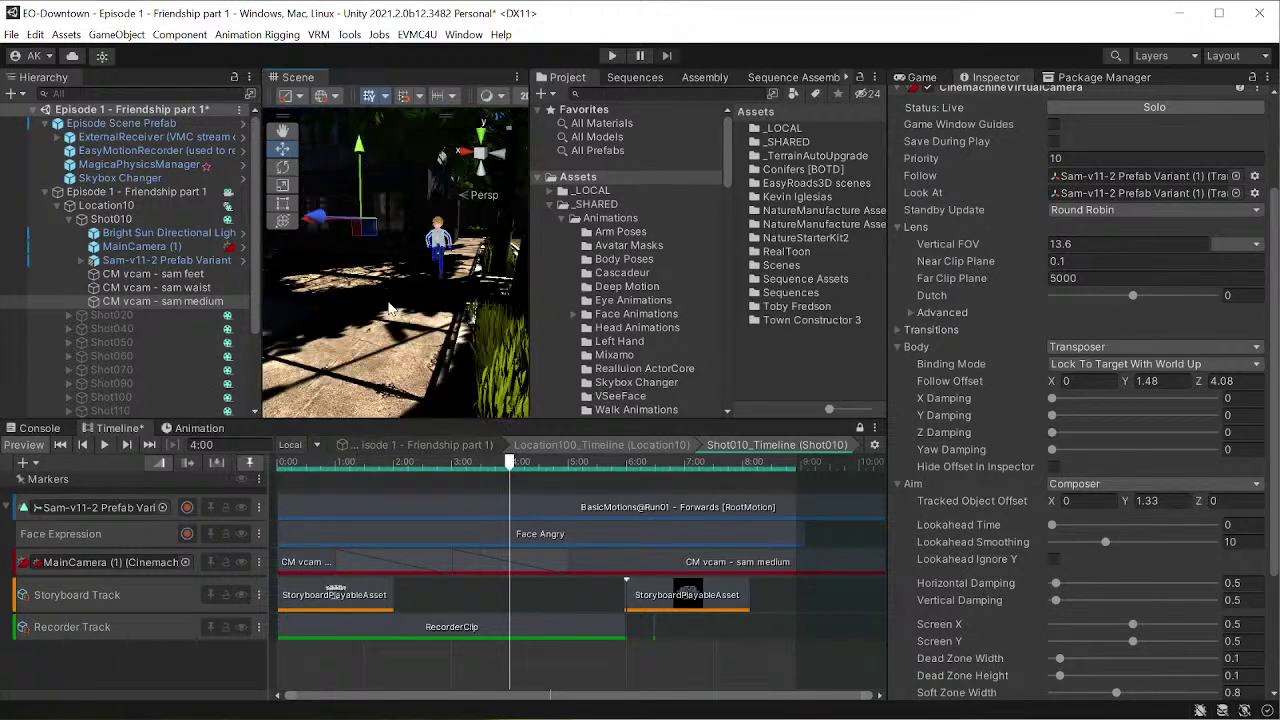
pyautogui.scroll(3, 390, 308)
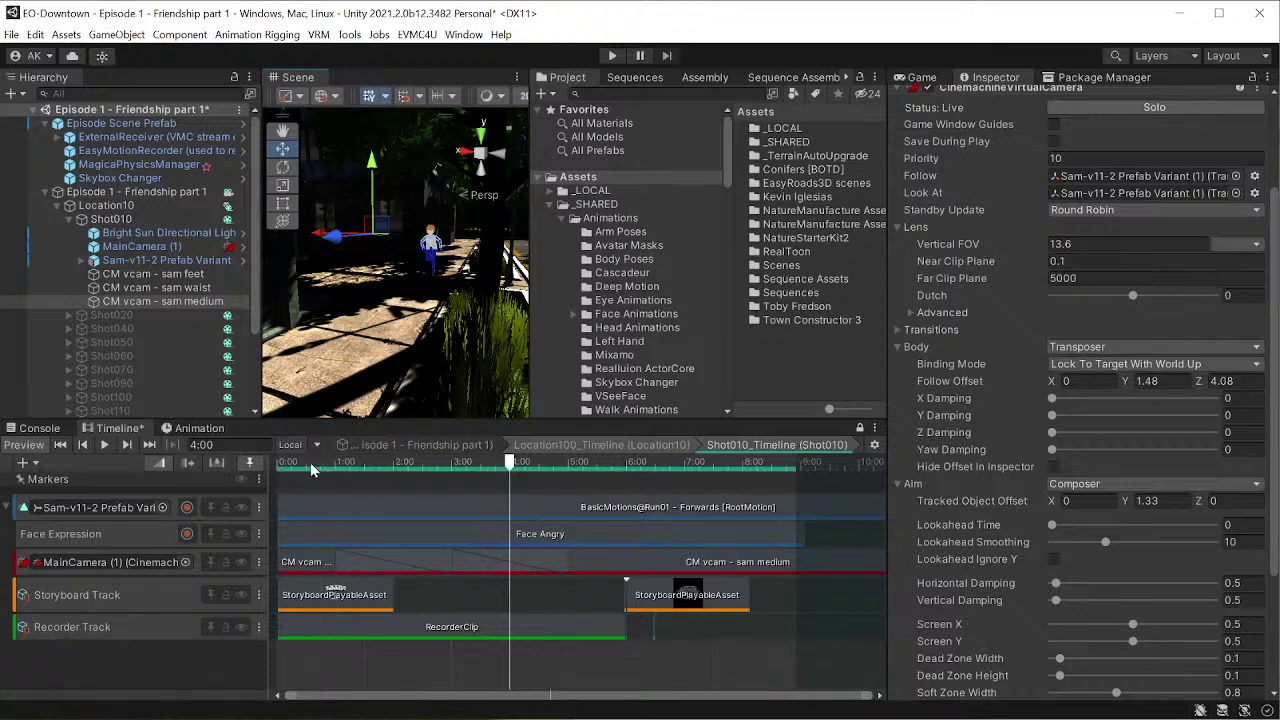
# - Review the Storyboard Track and the settings of its first clip, and preview the title board at 0:22 in the Game view
pyautogui.moveTo(310, 462); pyautogui.dragTo(278, 466)
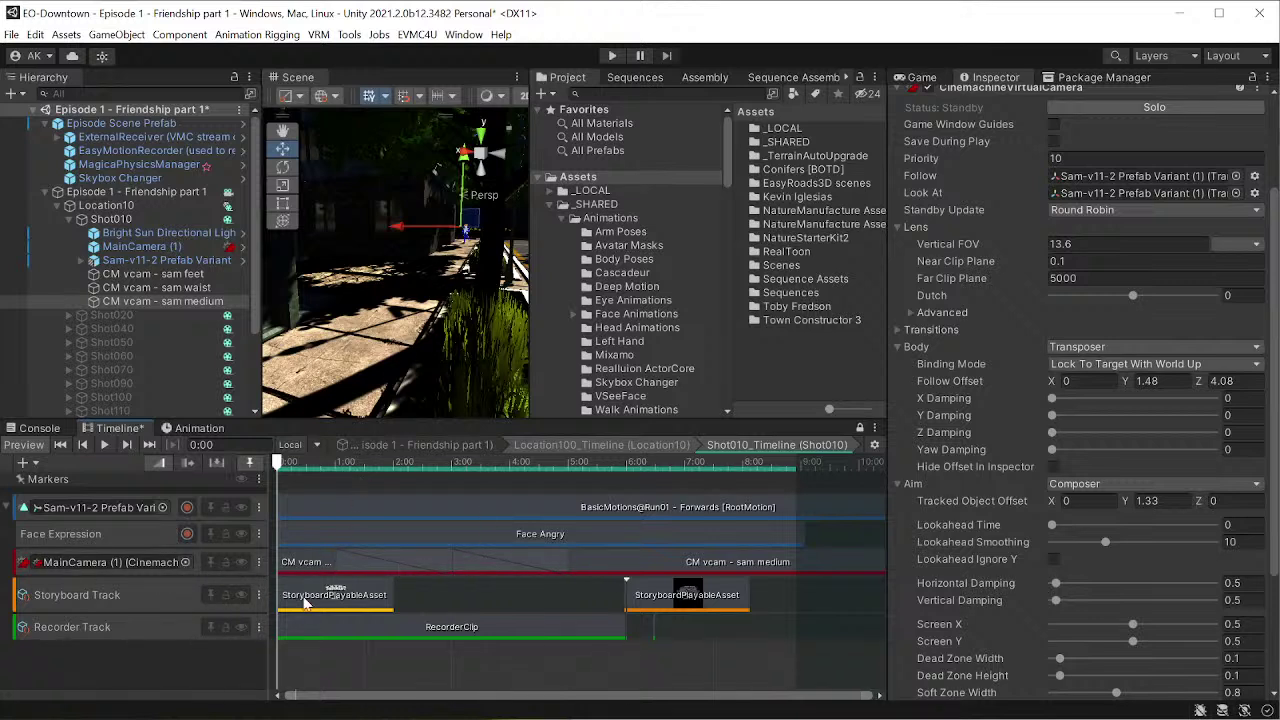
pyautogui.click(154, 594)
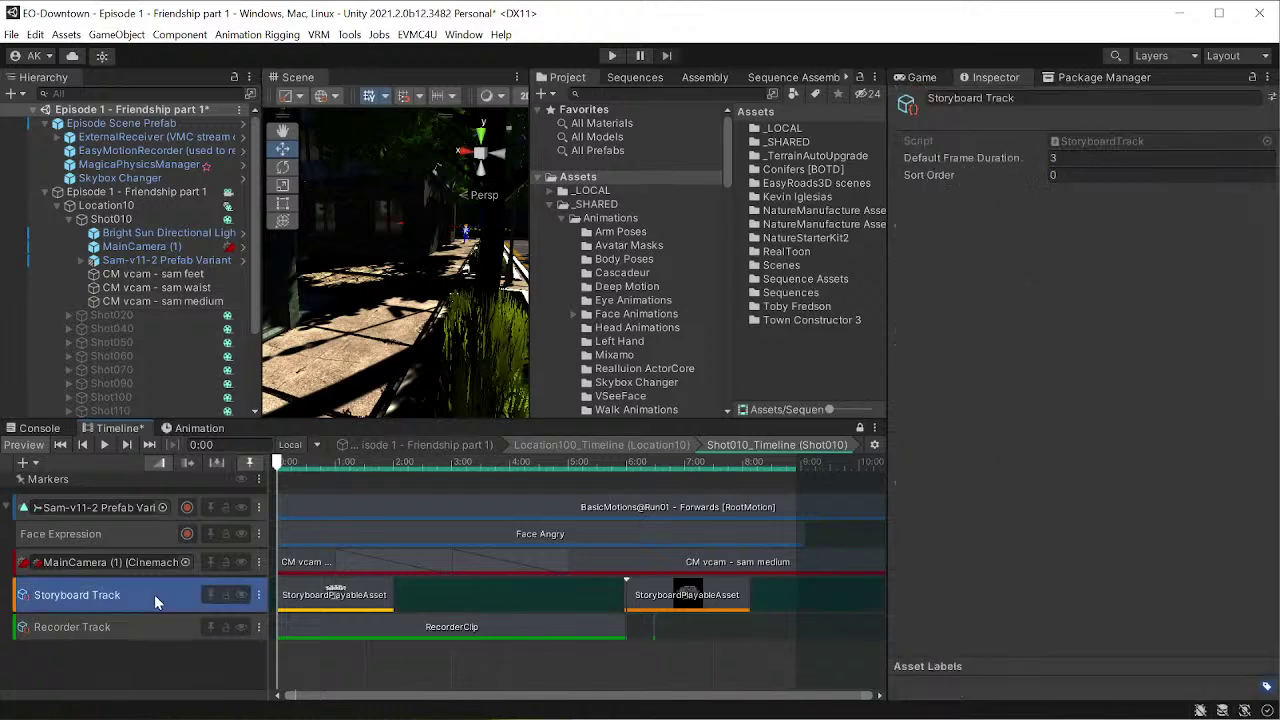
pyautogui.click(346, 598)
pyautogui.click(331, 463)
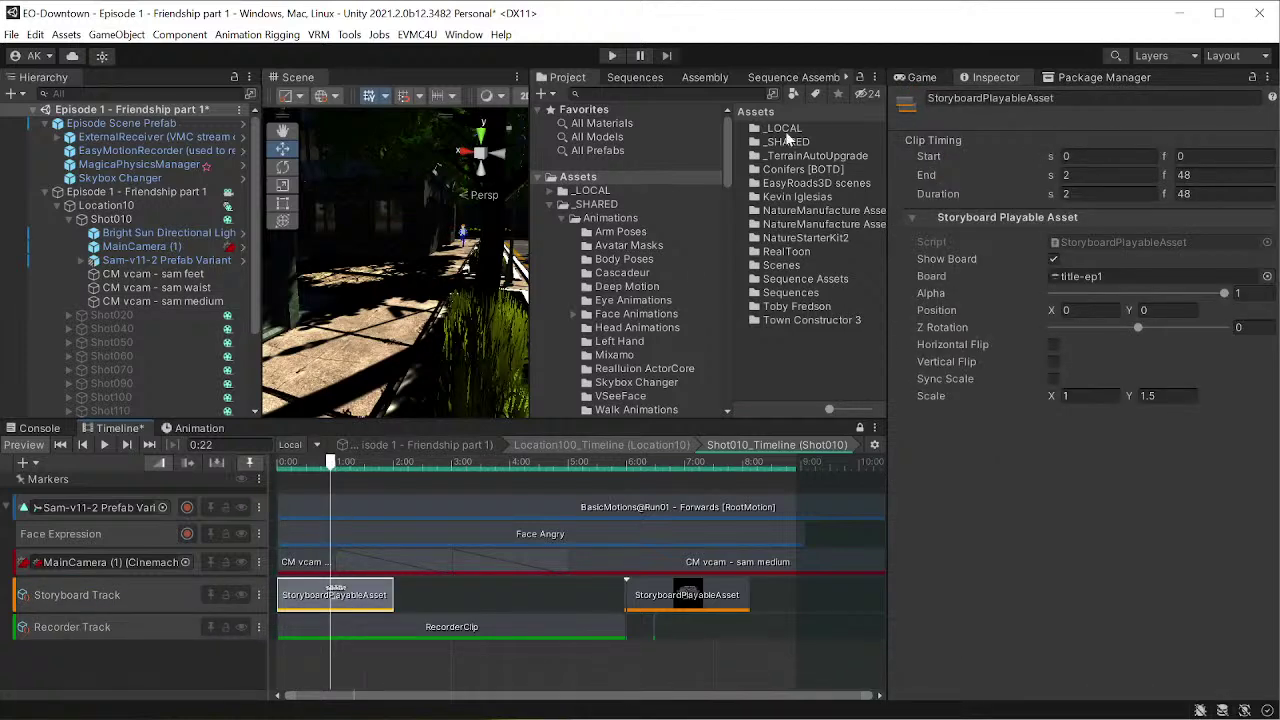
pyautogui.click(920, 78)
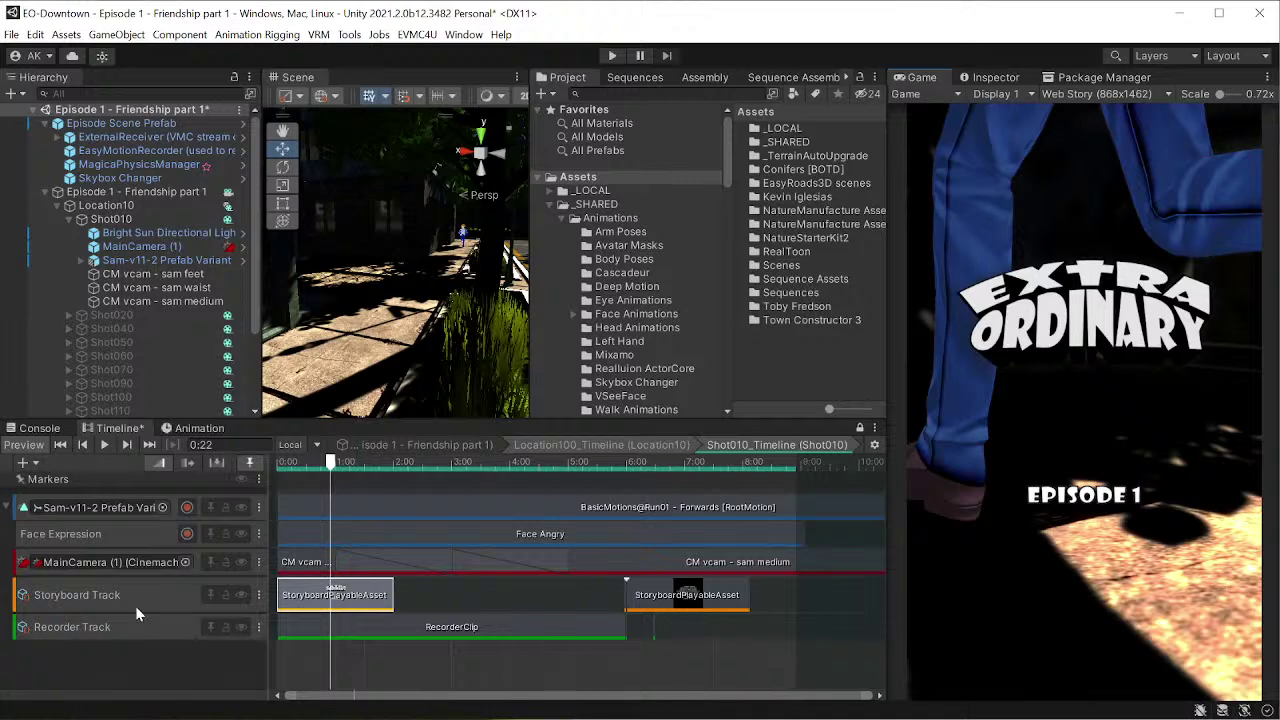
# - Select the RecorderClip on the Recorder Track of the Shot010 timeline
pyautogui.click(389, 630)
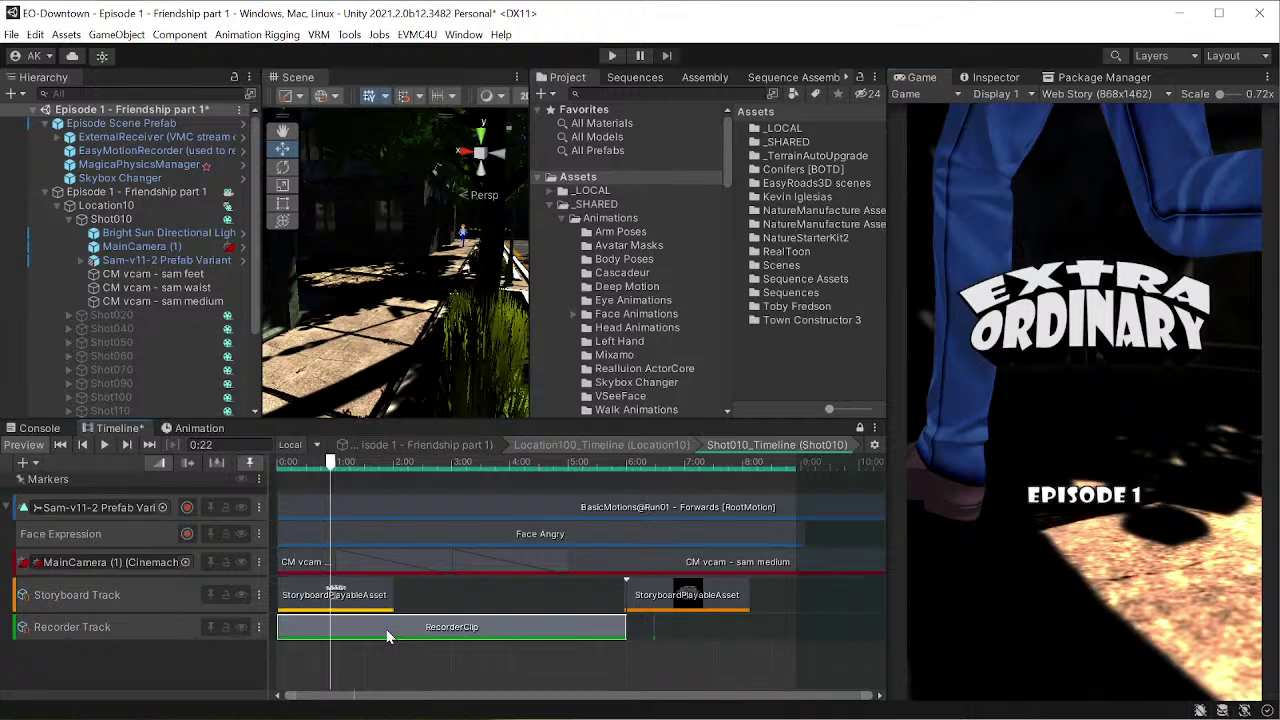